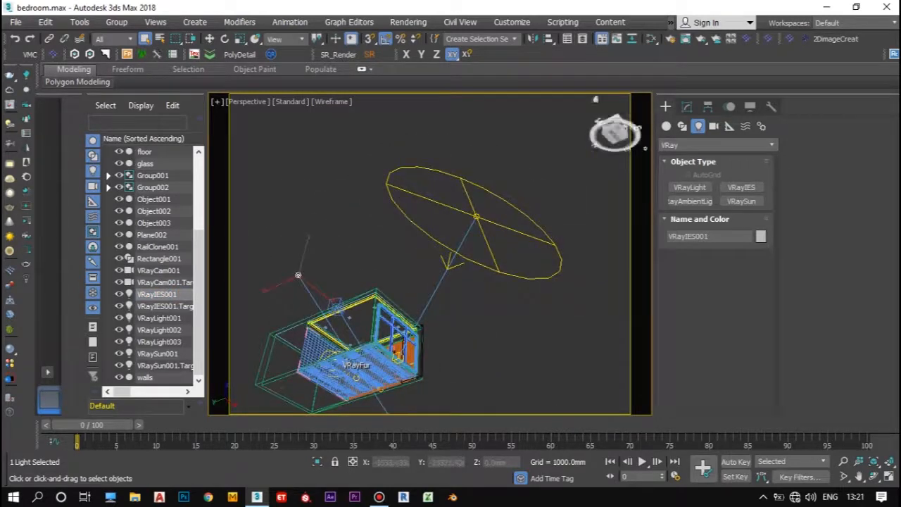
Step: Isolate VRayIES001 together with the ceiling light008 fixture and place the light directly below the fixture in the left view
{"action": "scroll", "coordinate": [287, 323], "scroll_direction": "up", "scroll_amount": 10}
{"action": "left_click", "coordinate": [283, 325], "text": "ctrl"}
{"action": "right_click", "coordinate": [283, 324]}
{"action": "left_click", "coordinate": [329, 162]}
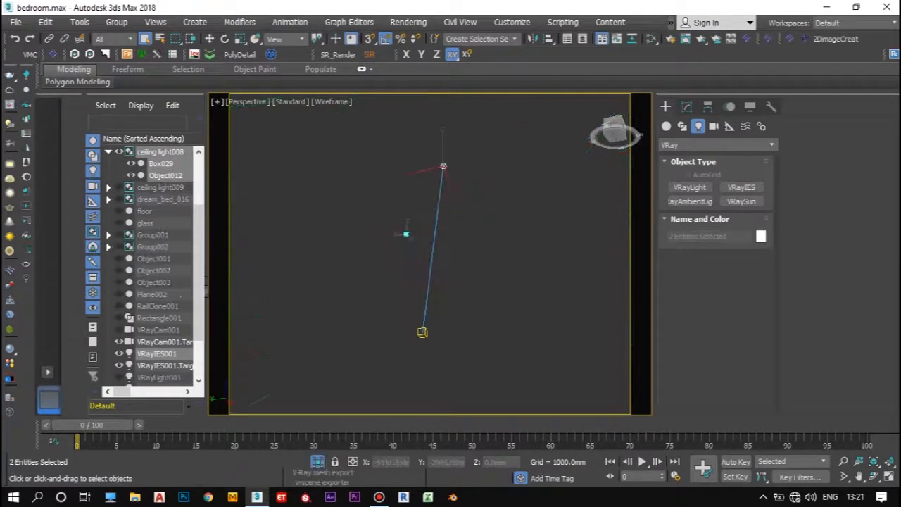
{"action": "left_click", "coordinate": [443, 166]}
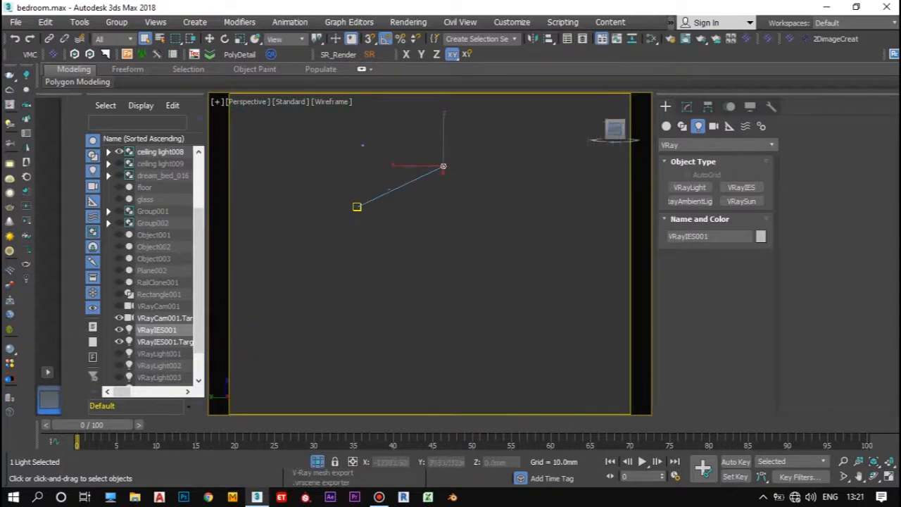
{"action": "left_click_drag", "start_coordinate": [428, 303], "coordinate": [430, 303]}
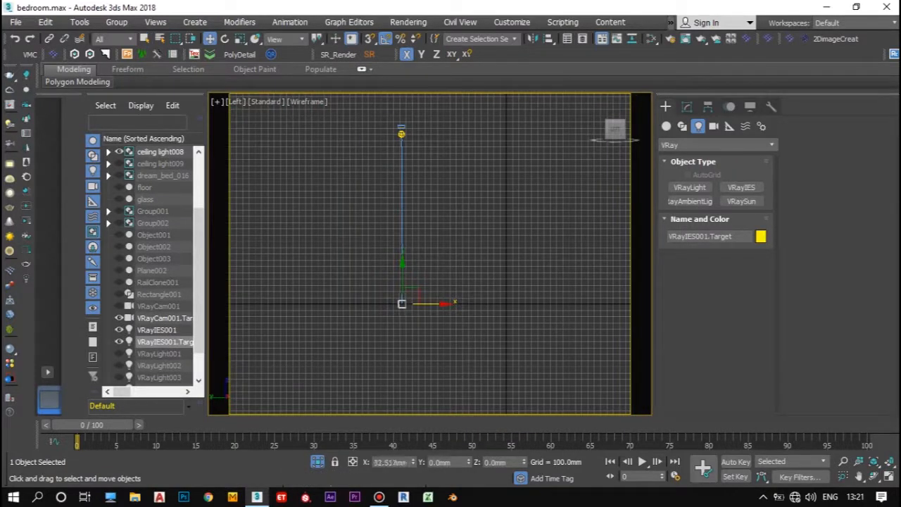
{"action": "left_click", "coordinate": [401, 134]}
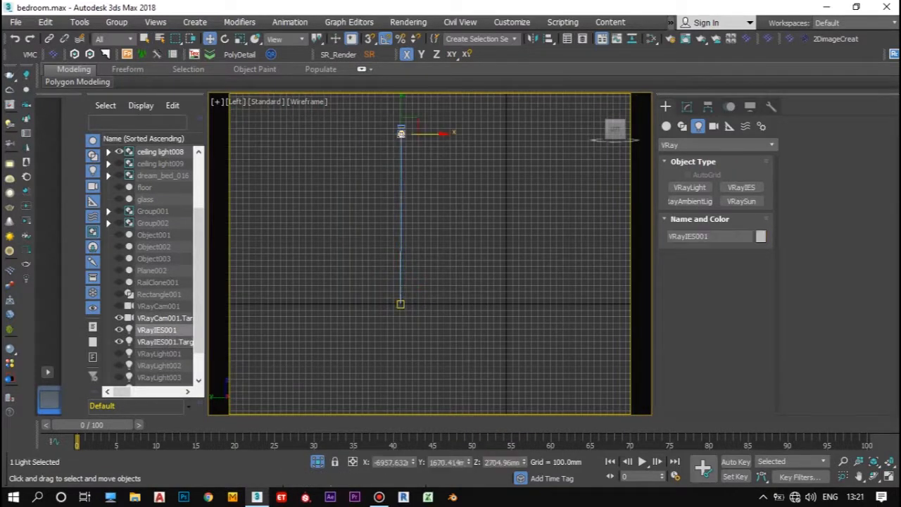
Step: Start choosing an IES file for VRayIES001 and browse to the ies-lights-pack folder inside Design Assests
{"action": "left_click", "coordinate": [686, 106]}
{"action": "scroll", "coordinate": [718, 374], "scroll_direction": "down", "scroll_amount": 4}
{"action": "scroll", "coordinate": [718, 373], "scroll_direction": "up", "scroll_amount": 4}
{"action": "scroll", "coordinate": [718, 373], "scroll_direction": "down", "scroll_amount": 2}
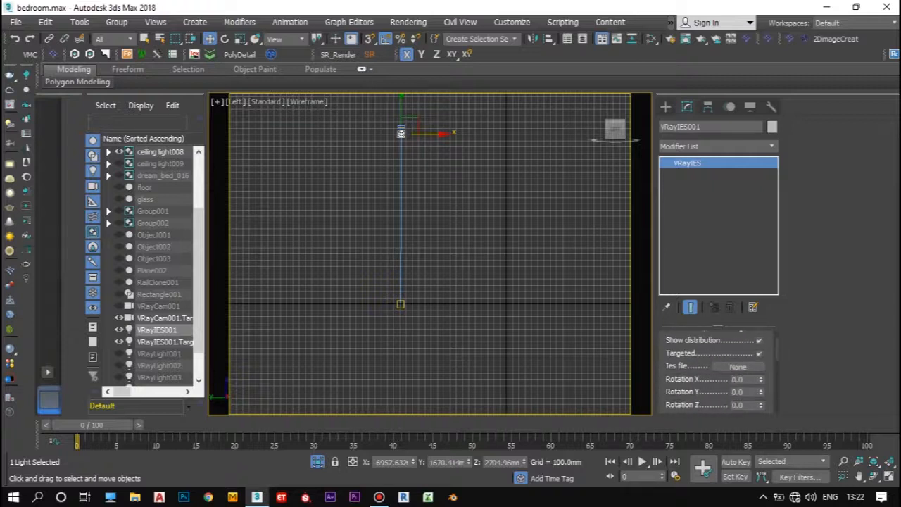
{"action": "left_click", "coordinate": [737, 366]}
{"action": "left_click", "coordinate": [39, 204]}
{"action": "double_click", "coordinate": [312, 182]}
{"action": "double_click", "coordinate": [317, 106]}
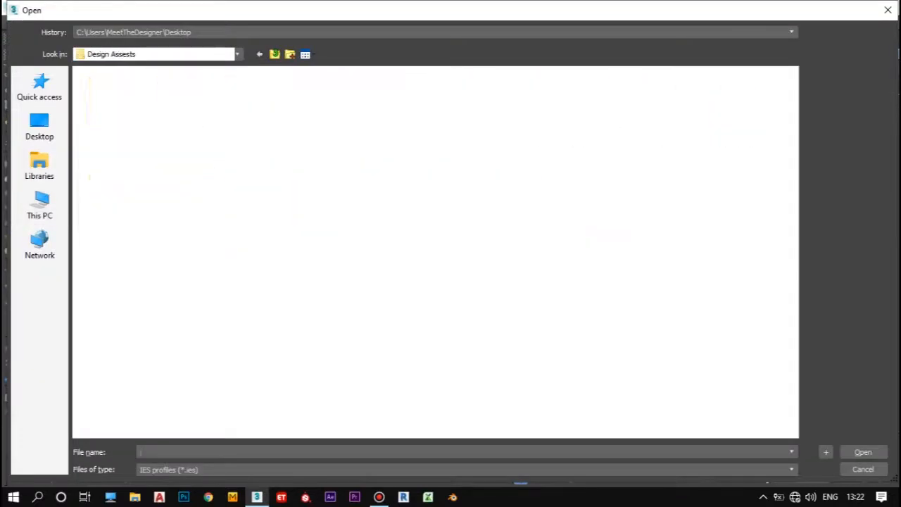
{"action": "double_click", "coordinate": [113, 117]}
{"action": "double_click", "coordinate": [98, 136]}
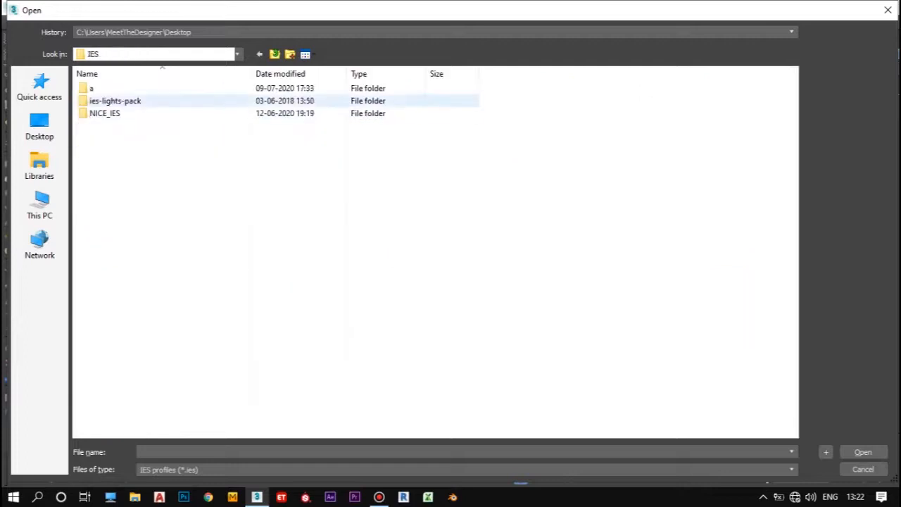
{"action": "double_click", "coordinate": [115, 101]}
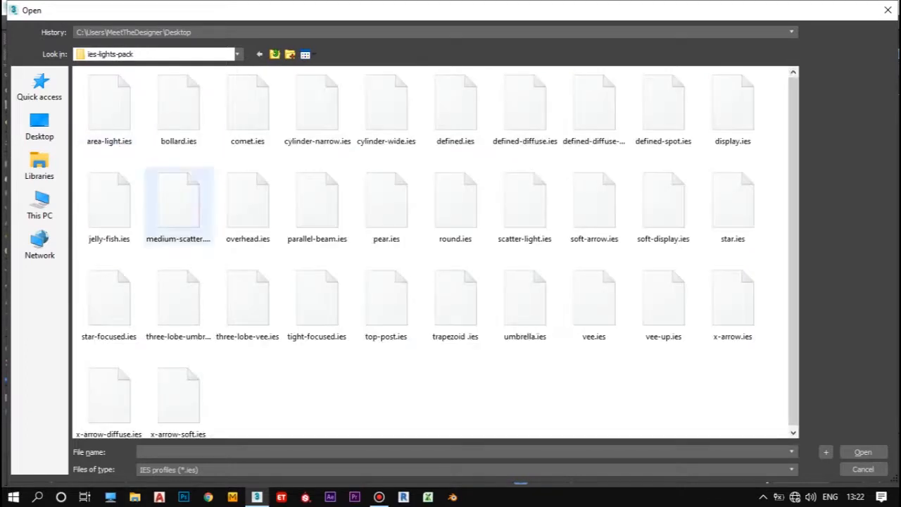
Step: Switch to File Explorer and open the area-light preview image from the ies-lights-pack folder on Local Disk (E:)
{"action": "left_click", "coordinate": [110, 497]}
{"action": "double_click", "coordinate": [345, 190]}
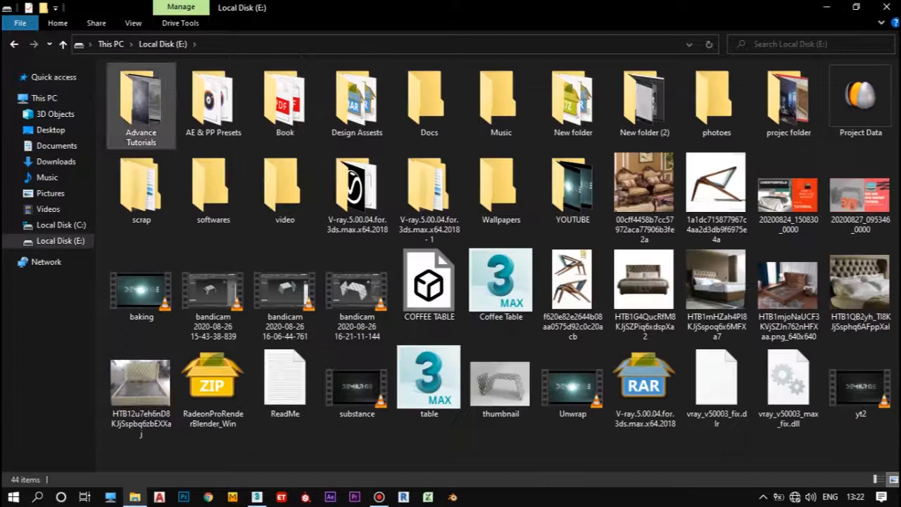
{"action": "double_click", "coordinate": [357, 106]}
{"action": "double_click", "coordinate": [141, 105]}
{"action": "double_click", "coordinate": [427, 106]}
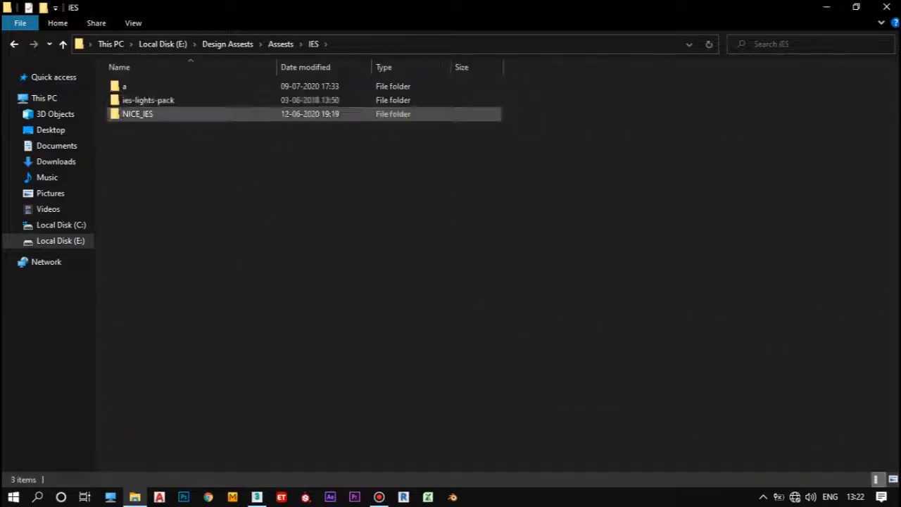
{"action": "double_click", "coordinate": [148, 100]}
{"action": "double_click", "coordinate": [211, 99]}
Step: Compare the light distribution previews in ies-lights-pack, including cylinder-narrow and cylinder-wide
{"action": "key", "text": "Right"}
{"action": "key", "text": "Left"}
{"action": "key", "text": "Right"}
{"action": "key", "text": "Right"}
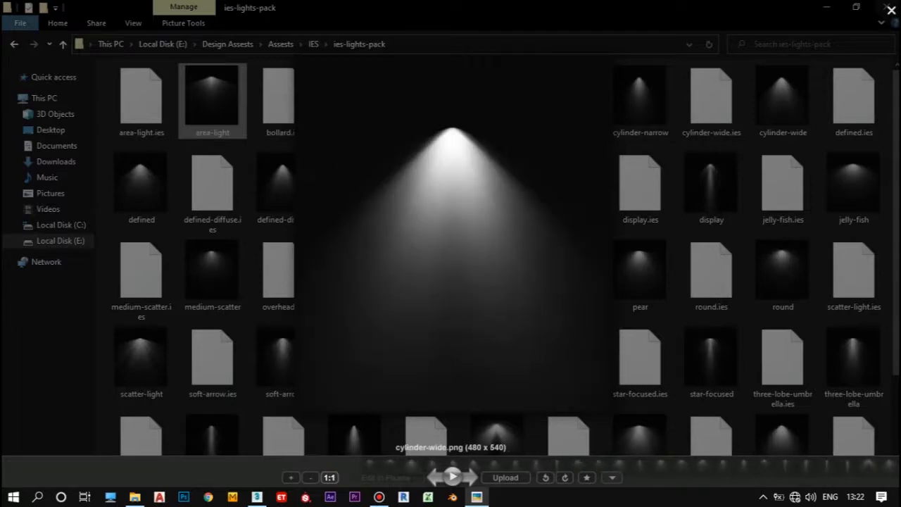
{"action": "key", "text": "Right"}
{"action": "key", "text": "Right"}
{"action": "key", "text": "Right"}
{"action": "key", "text": "Left"}
{"action": "key", "text": "Left"}
{"action": "key", "text": "Left"}
{"action": "key", "text": "Left"}
{"action": "key", "text": "Left"}
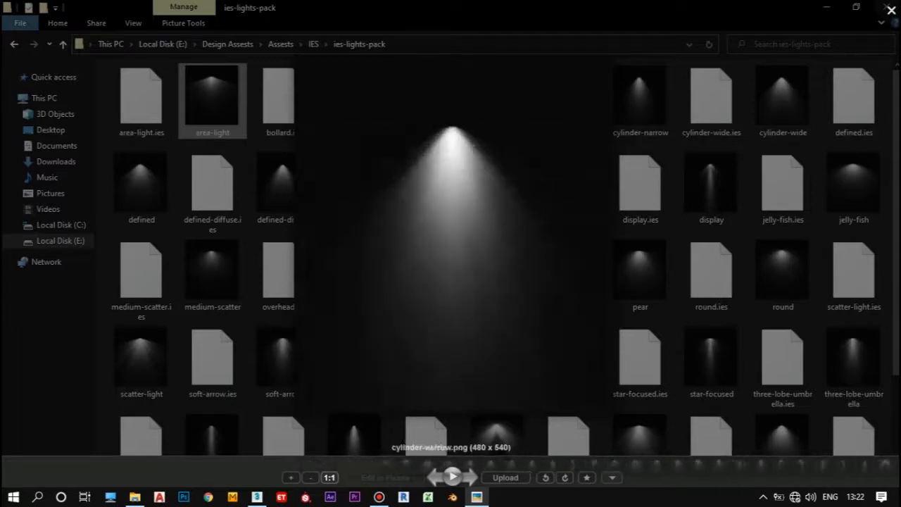
{"action": "key", "text": "Right"}
{"action": "key", "text": "Right"}
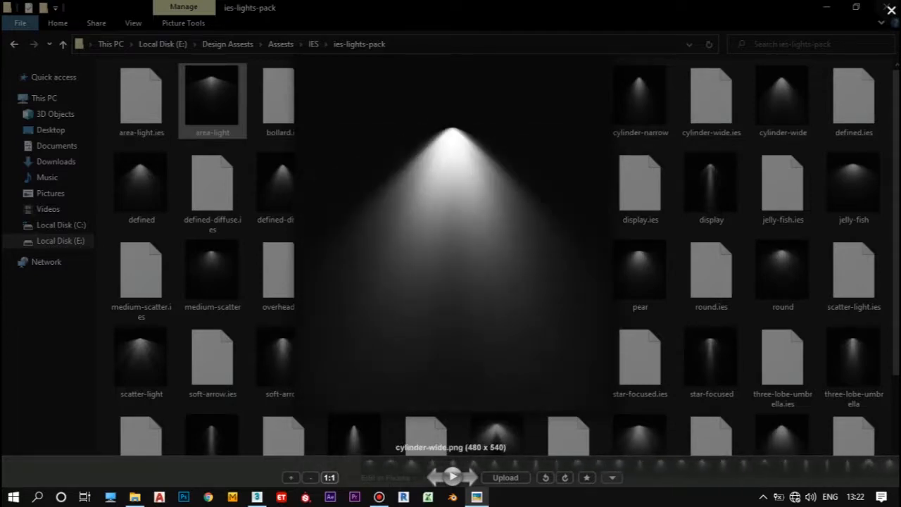
{"action": "key", "text": "Escape"}
Step: Return to the 3ds Max file dialog and load cylinder-wide.ies as the light's IES profile
{"action": "key", "text": "alt+Tab"}
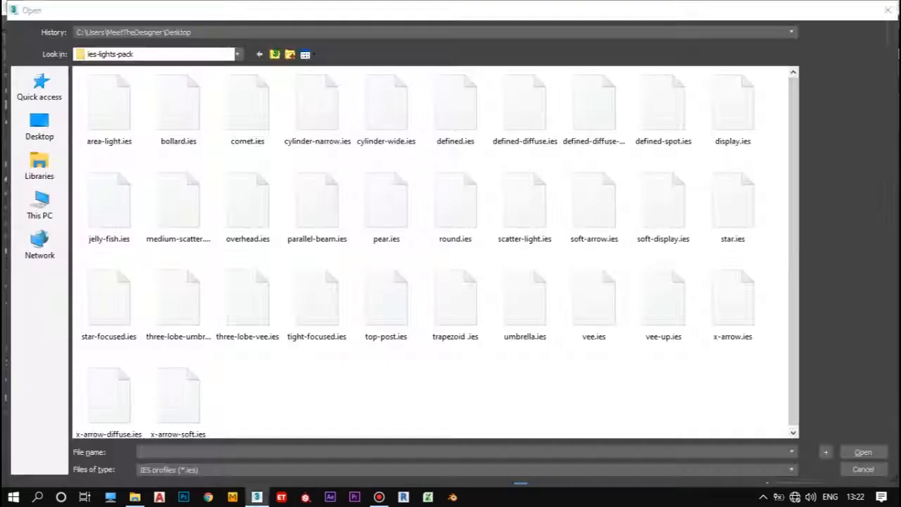
{"action": "left_click", "coordinate": [366, 124]}
{"action": "key", "text": "Return"}
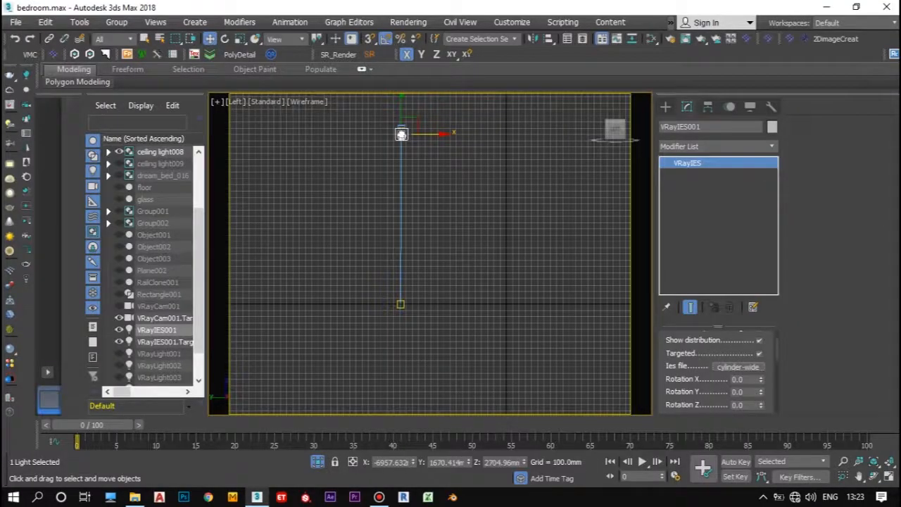
Step: Adjust the IES light's color temperature and set its intensity value to 24000 lm
{"action": "scroll", "coordinate": [714, 372], "scroll_direction": "down", "scroll_amount": 6}
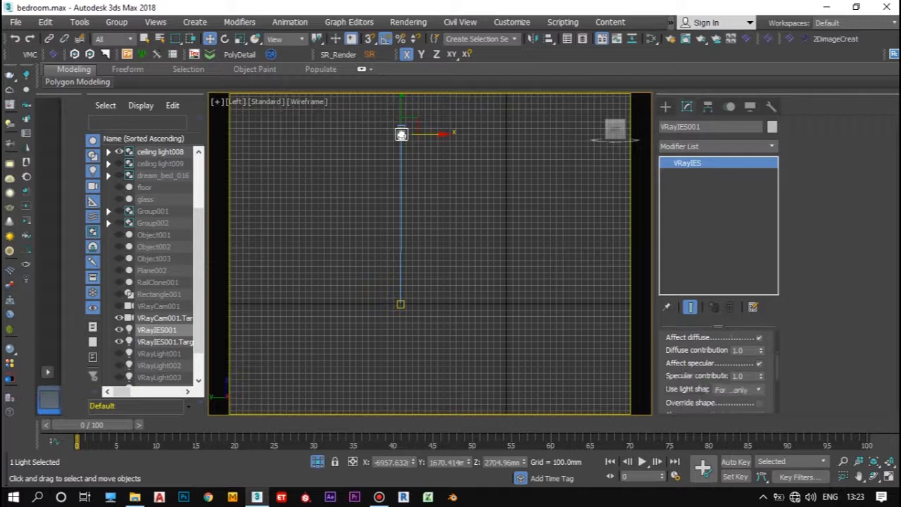
{"action": "scroll", "coordinate": [715, 372], "scroll_direction": "down", "scroll_amount": 5}
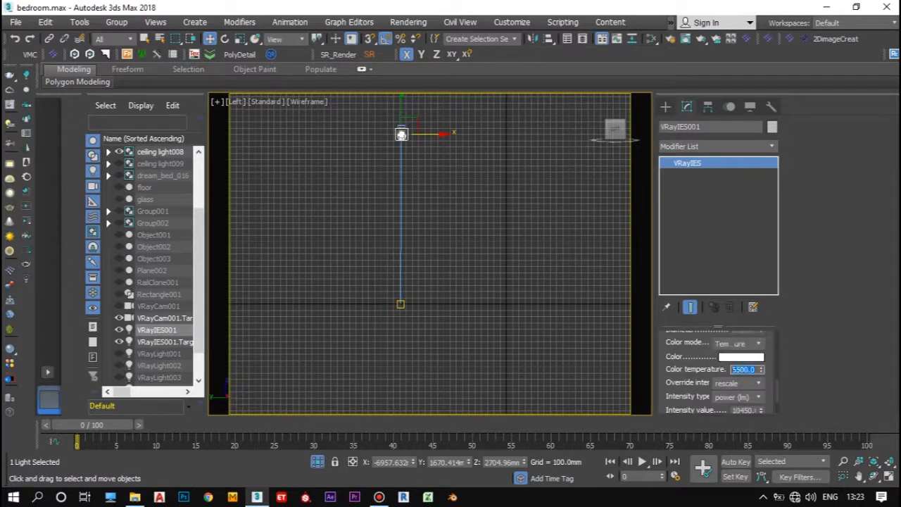
{"action": "scroll", "coordinate": [714, 372], "scroll_direction": "down", "scroll_amount": 3}
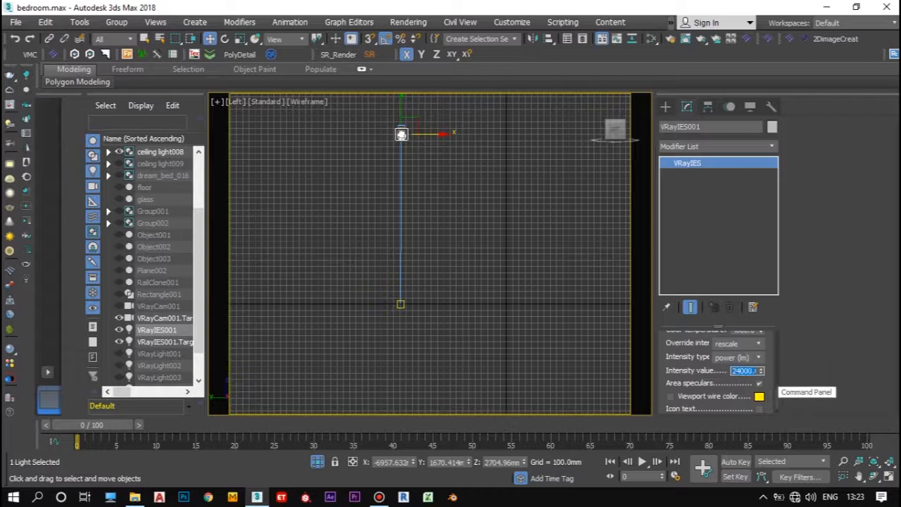
{"action": "scroll", "coordinate": [715, 369], "scroll_direction": "down", "scroll_amount": 2}
Step: Exit isolation and, in the front view, move the IES light along X to about 1020 mm, beneath the ceiling fixture
{"action": "key", "text": "alt+q"}
{"action": "middle_click_drag", "start_coordinate": [429, 254], "coordinate": [493, 257], "text": "alt"}
{"action": "scroll", "coordinate": [430, 253], "scroll_direction": "down", "scroll_amount": 5}
{"action": "scroll", "coordinate": [451, 224], "scroll_direction": "down", "scroll_amount": 3}
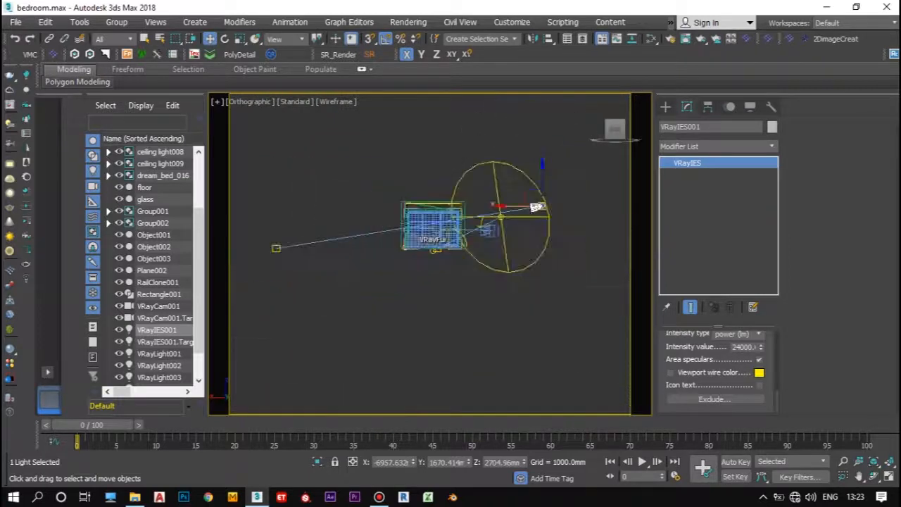
{"action": "left_click_drag", "start_coordinate": [615, 130], "coordinate": [552, 128]}
{"action": "scroll", "coordinate": [473, 217], "scroll_direction": "up", "scroll_amount": 6}
{"action": "scroll", "coordinate": [473, 299], "scroll_direction": "down", "scroll_amount": 7}
{"action": "middle_click_drag", "start_coordinate": [473, 299], "coordinate": [466, 299], "text": "alt"}
{"action": "key", "text": "f"}
{"action": "scroll", "coordinate": [424, 274], "scroll_direction": "up", "scroll_amount": 5}
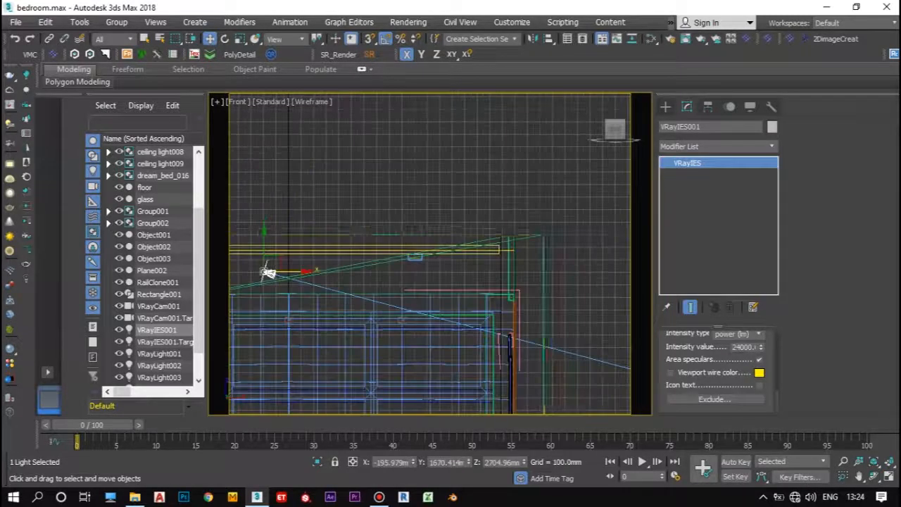
{"action": "scroll", "coordinate": [420, 273], "scroll_direction": "down", "scroll_amount": 5}
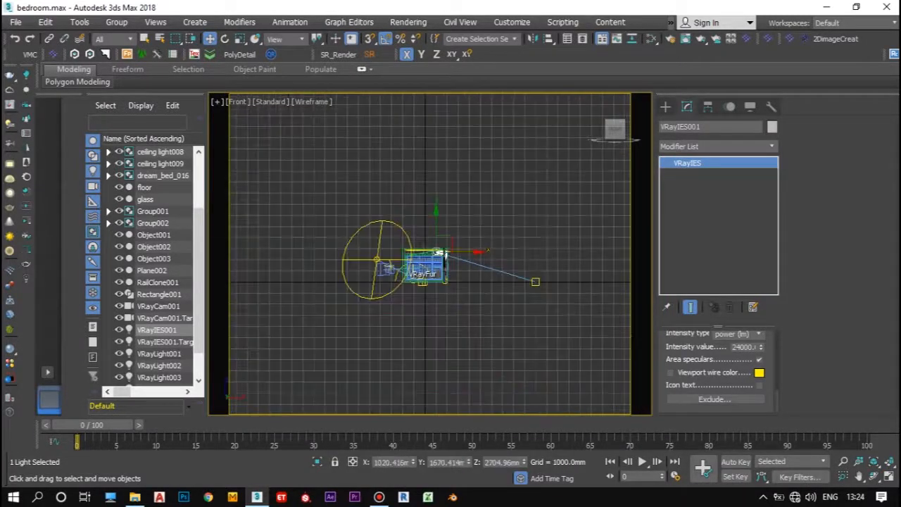
Step: Move the IES light's target directly below the light and raise it slightly above the floor
{"action": "left_click", "coordinate": [535, 281]}
{"action": "scroll", "coordinate": [417, 278], "scroll_direction": "up", "scroll_amount": 5}
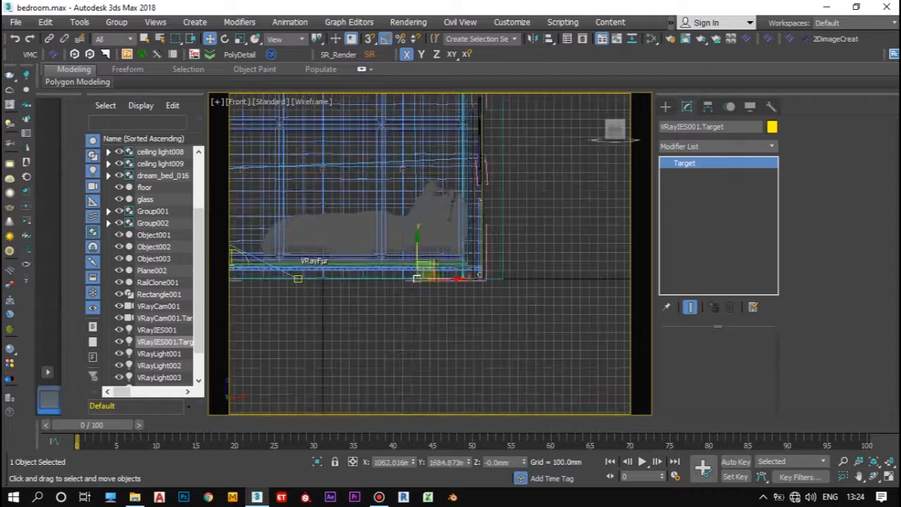
{"action": "left_click_drag", "start_coordinate": [418, 237], "coordinate": [417, 233]}
{"action": "scroll", "coordinate": [422, 327], "scroll_direction": "down", "scroll_amount": 2}
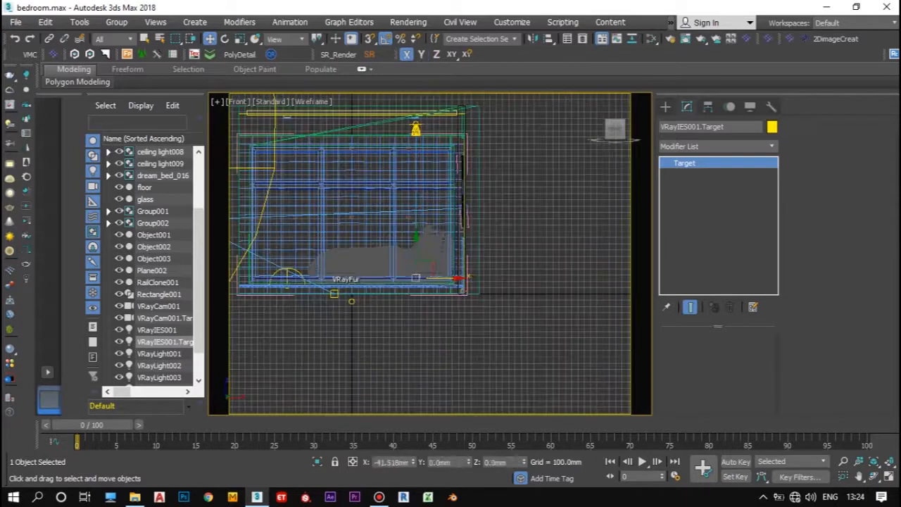
Step: Restrict the selection filter to Lights and select VRayIES001 with its target
{"action": "left_click", "coordinate": [416, 131]}
{"action": "middle_click_drag", "start_coordinate": [416, 131], "coordinate": [466, 150]}
{"action": "left_click_drag", "start_coordinate": [466, 150], "coordinate": [407, 147], "text": "shift"}
{"action": "key", "text": "Return"}
{"action": "scroll", "coordinate": [422, 133], "scroll_direction": "up", "scroll_amount": 4}
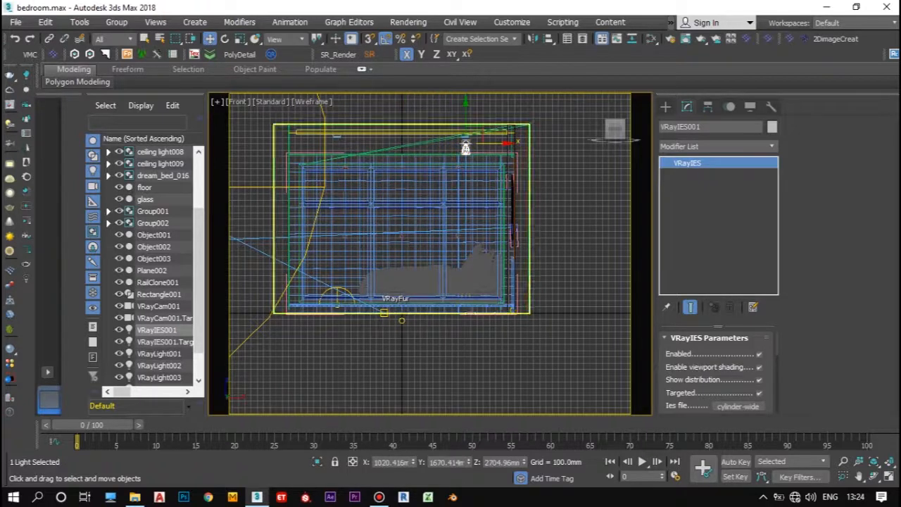
{"action": "left_click", "coordinate": [112, 39]}
{"action": "left_click", "coordinate": [113, 76]}
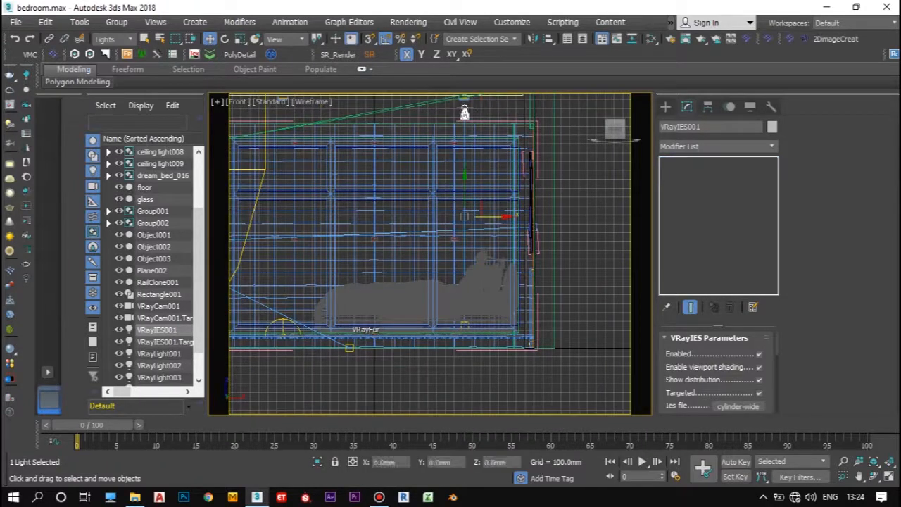
Step: Copy the IES light and its target along X to beneath the ceiling fixture at the opposite end of the room
{"action": "scroll", "coordinate": [517, 241], "scroll_direction": "down", "scroll_amount": 2}
{"action": "left_click_drag", "start_coordinate": [520, 225], "coordinate": [510, 225], "text": "shift"}
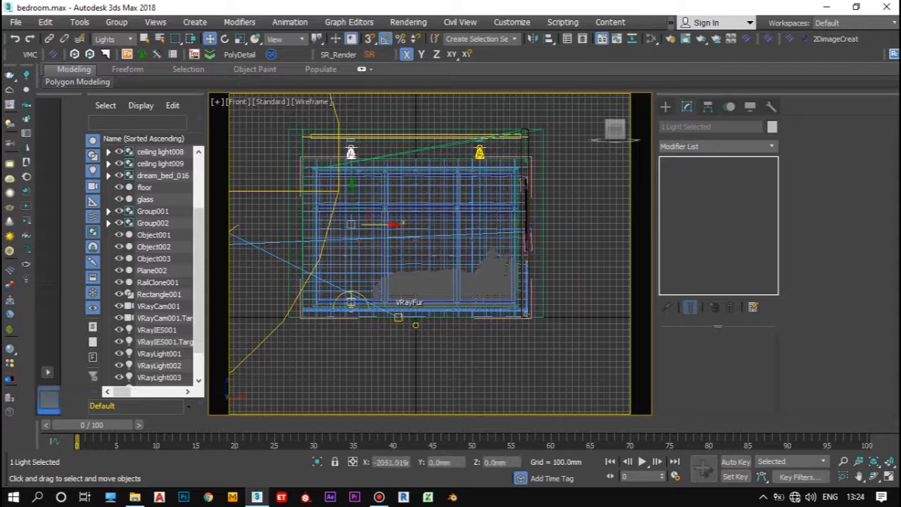
{"action": "left_click_drag", "start_coordinate": [390, 225], "coordinate": [390, 225], "text": "shift"}
{"action": "left_click", "coordinate": [454, 306]}
Step: Select both IES lights with their targets and make two copies of the pair across the room
{"action": "left_click_drag", "start_coordinate": [614, 131], "coordinate": [651, 139]}
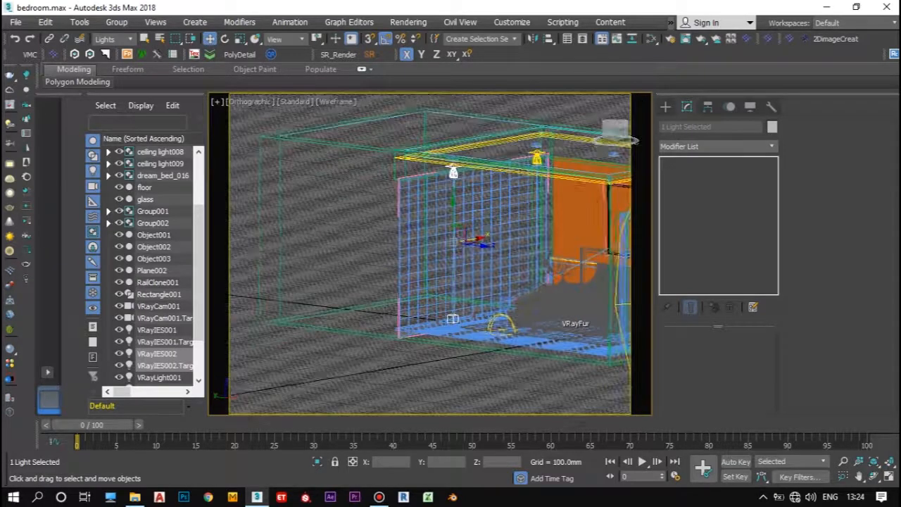
{"action": "left_click", "coordinate": [537, 157]}
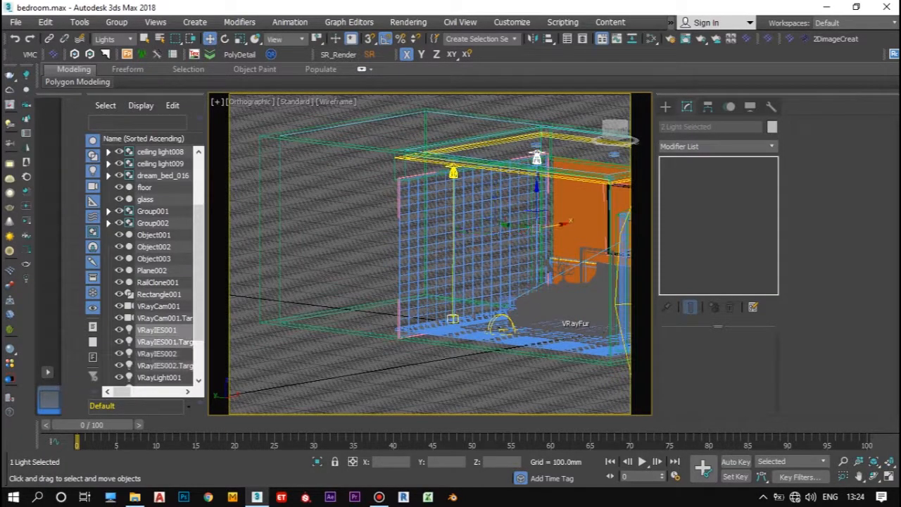
{"action": "left_click", "coordinate": [453, 229], "text": "ctrl"}
{"action": "left_click", "coordinate": [608, 131]}
{"action": "scroll", "coordinate": [423, 216], "scroll_direction": "up", "scroll_amount": 4}
{"action": "mouse_move", "coordinate": [384, 224]}
{"action": "left_mouse_down", "text": "shift"}
{"action": "mouse_move", "coordinate": [446, 224]}
{"action": "mouse_move", "coordinate": [430, 223]}
{"action": "left_mouse_up", "text": "shift"}
{"action": "left_click", "coordinate": [486, 255]}
{"action": "left_click", "coordinate": [454, 306]}
{"action": "scroll", "coordinate": [430, 172], "scroll_direction": "up", "scroll_amount": 6}
{"action": "scroll", "coordinate": [419, 162], "scroll_direction": "down", "scroll_amount": 6}
{"action": "mouse_move", "coordinate": [615, 130]}
{"action": "left_mouse_down"}
{"action": "mouse_move", "coordinate": [636, 134]}
{"action": "mouse_move", "coordinate": [629, 150]}
{"action": "left_mouse_up"}
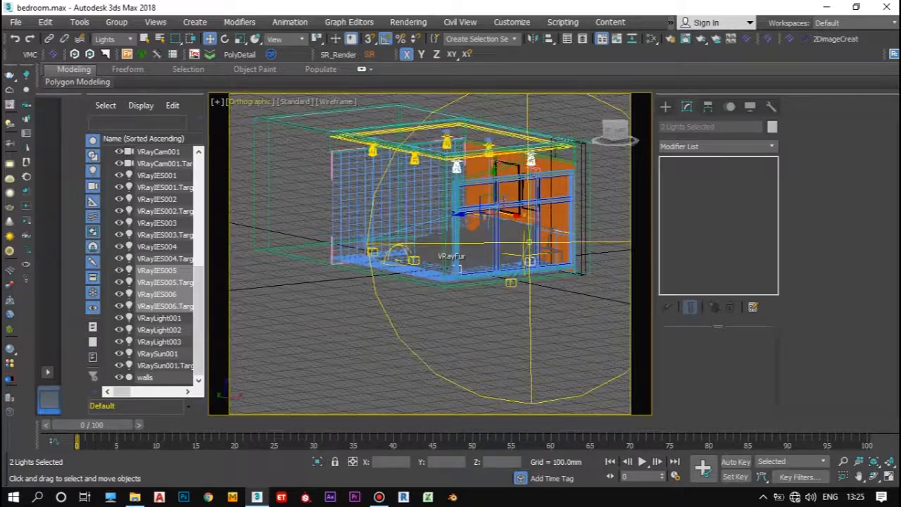
Step: Show the room through VRayCam001 with Default Shading
{"action": "left_click", "coordinate": [243, 102]}
{"action": "left_click", "coordinate": [486, 111]}
{"action": "right_click", "coordinate": [383, 256]}
{"action": "left_click", "coordinate": [421, 147]}
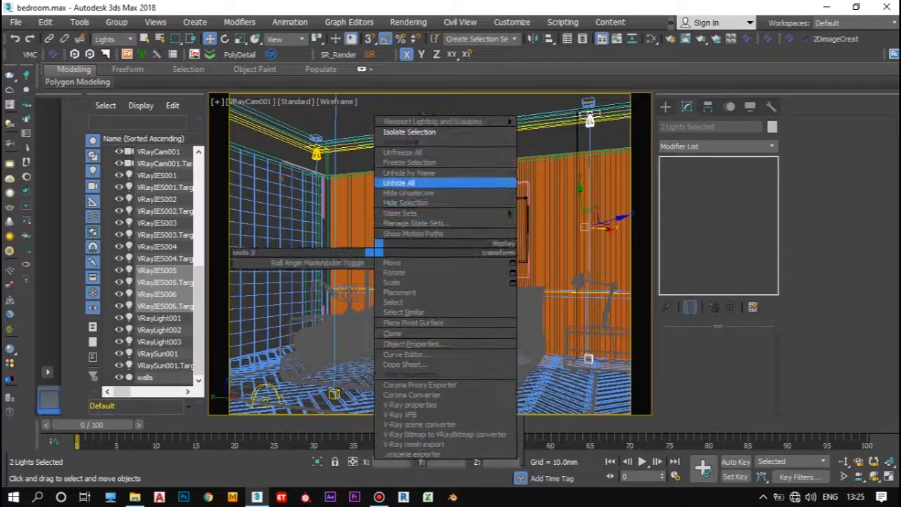
{"action": "left_click", "coordinate": [337, 101]}
{"action": "left_click", "coordinate": [392, 117]}
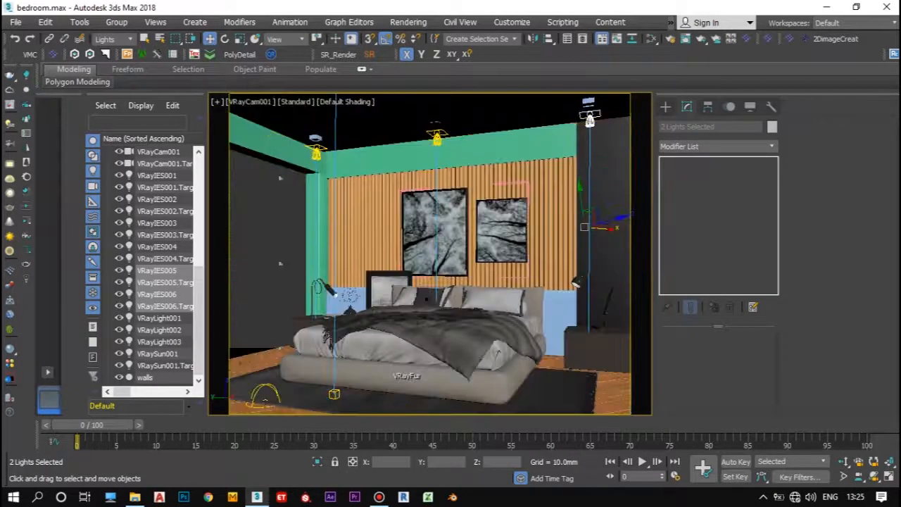
Step: Set the selection filter back to All and select Object001 in the camera view
{"action": "left_click", "coordinate": [575, 281]}
{"action": "left_click", "coordinate": [119, 39]}
{"action": "left_click", "coordinate": [104, 50]}
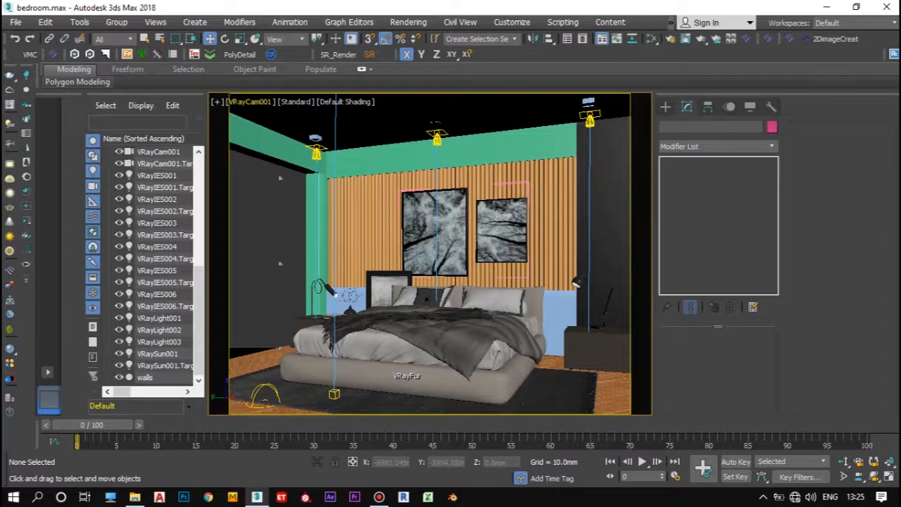
{"action": "left_click", "coordinate": [435, 124]}
{"action": "left_click", "coordinate": [450, 179]}
{"action": "left_click", "coordinate": [15, 23]}
{"action": "left_click", "coordinate": [28, 124]}
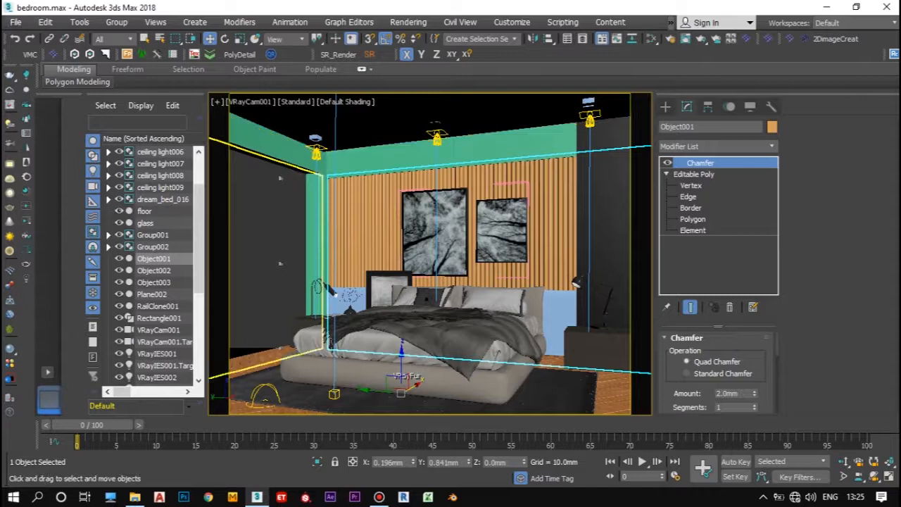
Step: Set the render target to Iterative Rendering Mode and render the VRayCam001 view with V-Ray, dismissing the RailClone message
{"action": "key", "text": "F10"}
{"action": "left_click_drag", "start_coordinate": [247, 112], "coordinate": [128, 83]}
{"action": "left_click", "coordinate": [130, 107]}
{"action": "left_click", "coordinate": [126, 131]}
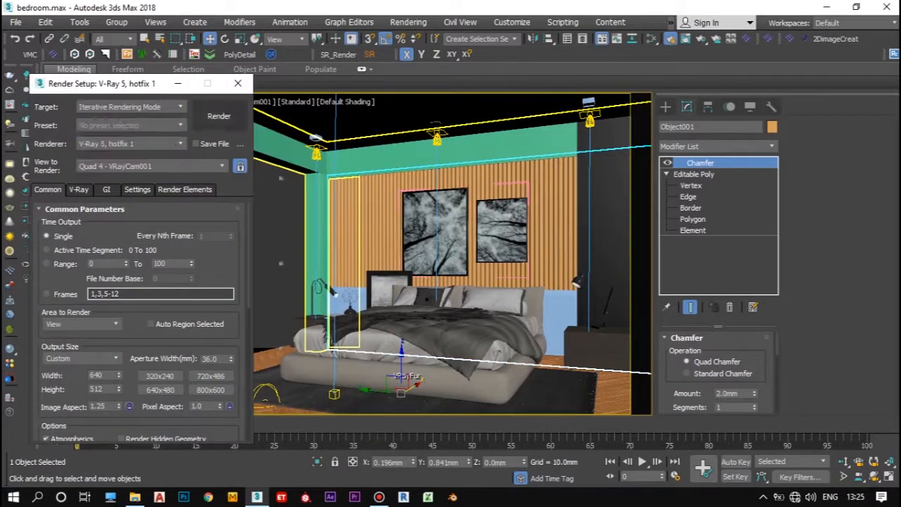
{"action": "left_click", "coordinate": [221, 117]}
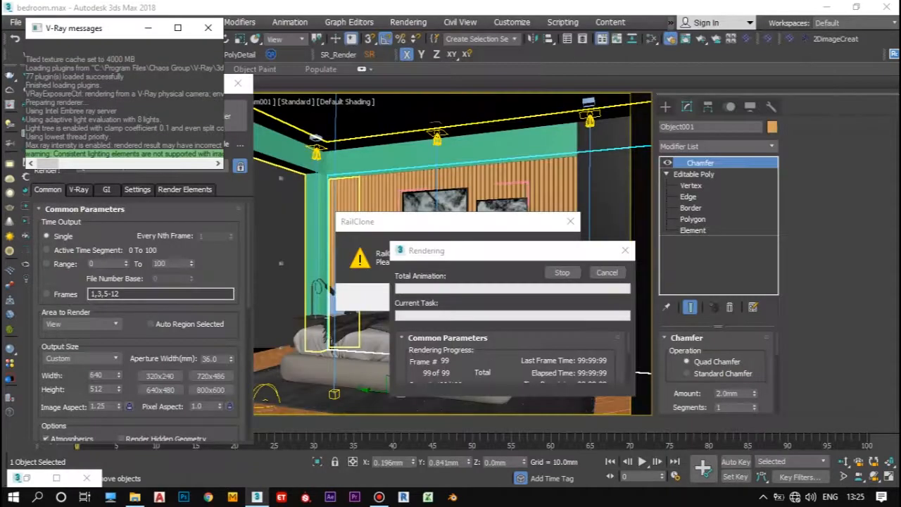
{"action": "left_click", "coordinate": [543, 296]}
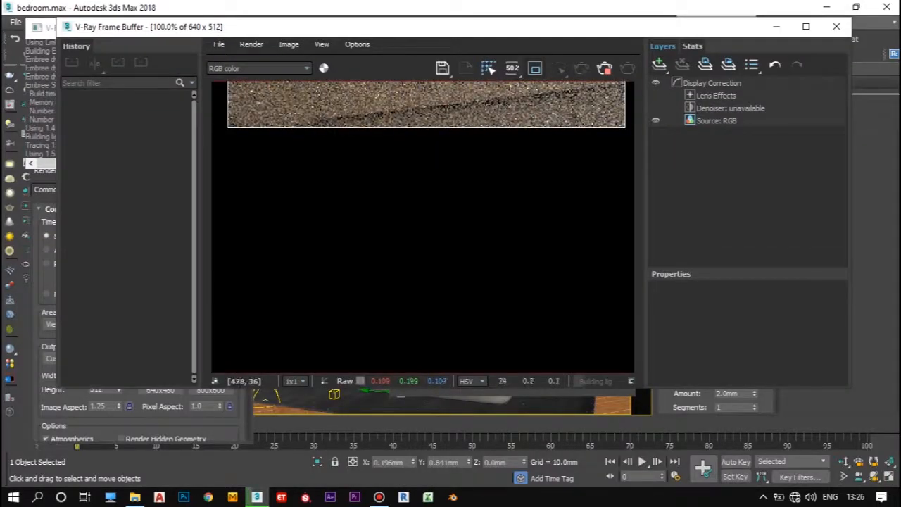
Step: Stop the running render, start it again in the frame buffer and dismiss the RailClone message
{"action": "left_click", "coordinate": [604, 68]}
{"action": "left_click", "coordinate": [582, 68]}
{"action": "left_click", "coordinate": [544, 297]}
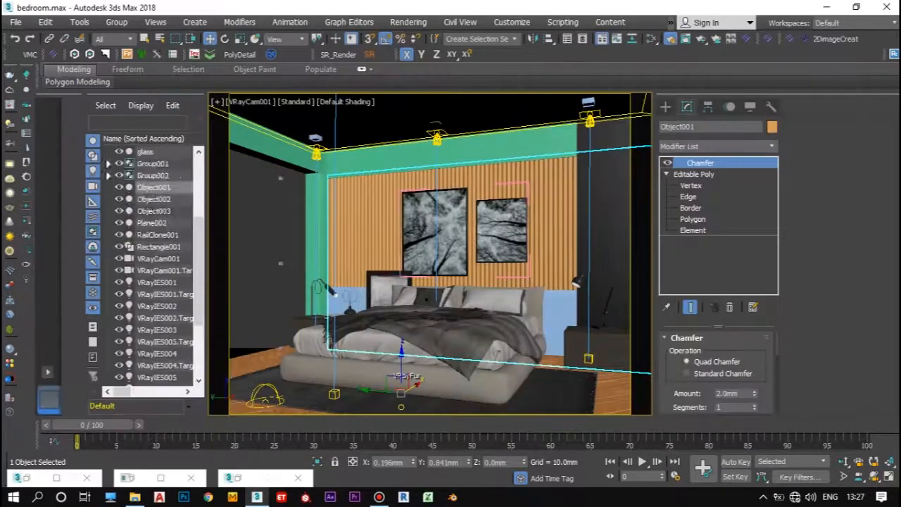
Step: Rename VRayLight001 as "dome light" and bring back the V-Ray frame buffer
{"action": "left_click", "coordinate": [156, 353]}
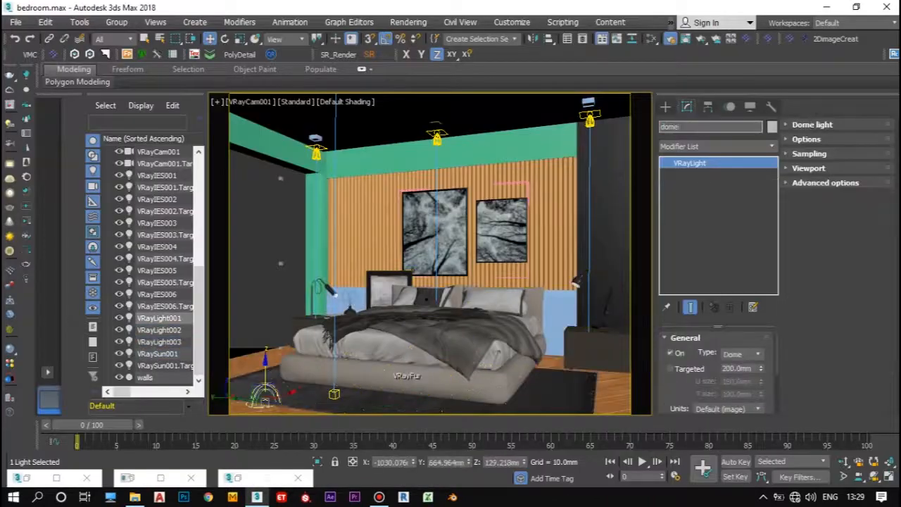
{"action": "type", "text": "light"}
{"action": "key", "text": "Return"}
{"action": "left_click", "coordinate": [160, 478]}
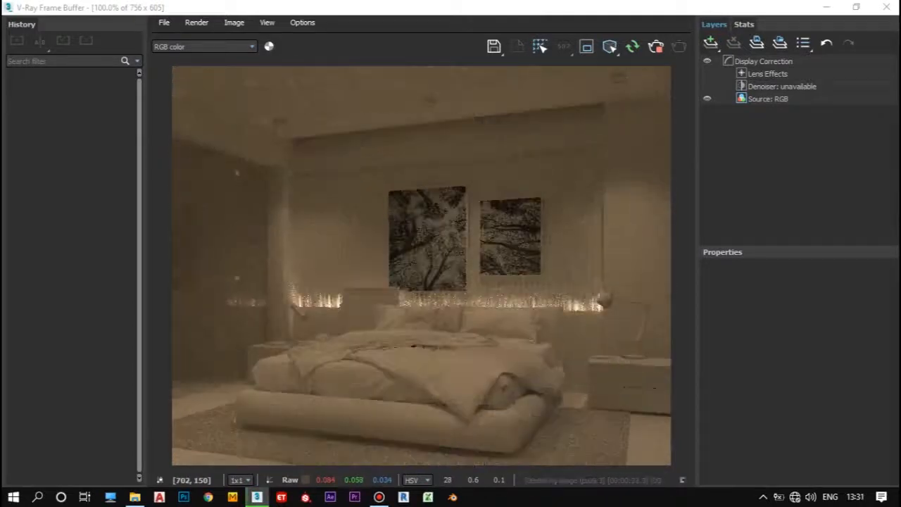
Step: Restore the V-Ray frame buffer to a smaller window and place it beside the camera view
{"action": "left_click", "coordinate": [856, 8]}
{"action": "left_click_drag", "start_coordinate": [422, 26], "coordinate": [390, 34]}
{"action": "left_click_drag", "start_coordinate": [791, 246], "coordinate": [629, 247]}
{"action": "left_click_drag", "start_coordinate": [281, 36], "coordinate": [826, 54]}
Step: Limit selection to Lights and shift the VRayIES003 target along the X axis, keeping the frame buffer clear of it
{"action": "left_click", "coordinate": [115, 39]}
{"action": "left_click", "coordinate": [102, 77]}
{"action": "left_click", "coordinate": [436, 345]}
{"action": "left_click_drag", "start_coordinate": [738, 54], "coordinate": [669, 92]}
{"action": "left_click_drag", "start_coordinate": [669, 104], "coordinate": [645, 84]}
{"action": "left_click_drag", "start_coordinate": [436, 345], "coordinate": [460, 338]}
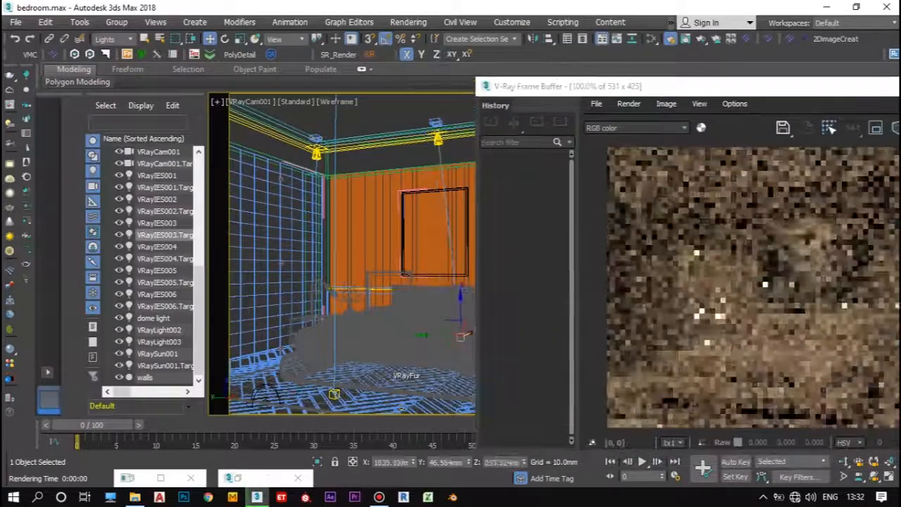
{"action": "left_click_drag", "start_coordinate": [704, 85], "coordinate": [393, 59]}
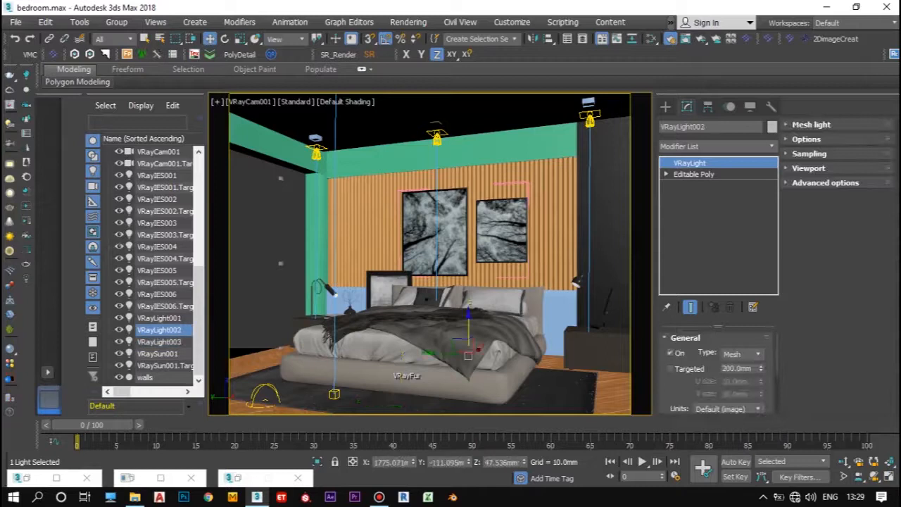
Step: Select VRayLight001, move the frame buffer aside and shift the VRayIES005 target along X to about 1580 mm
{"action": "left_click", "coordinate": [159, 318]}
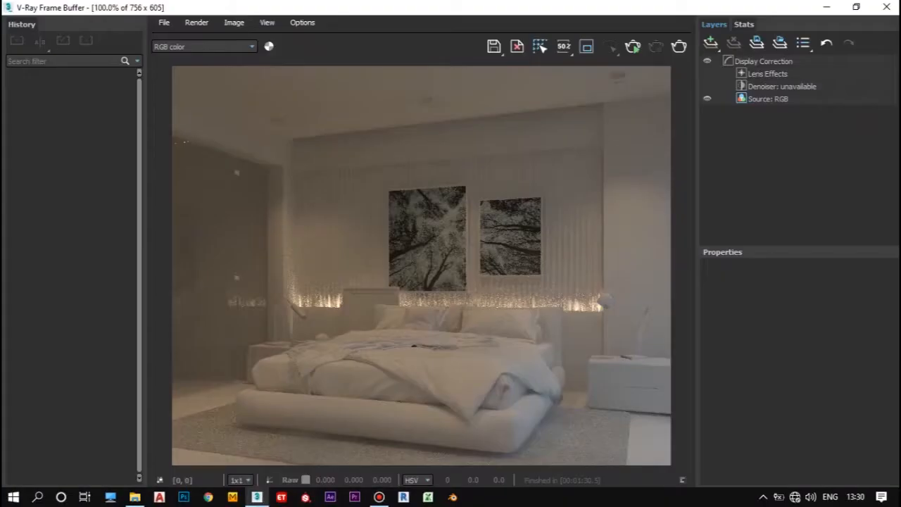
{"action": "key", "text": "Return"}
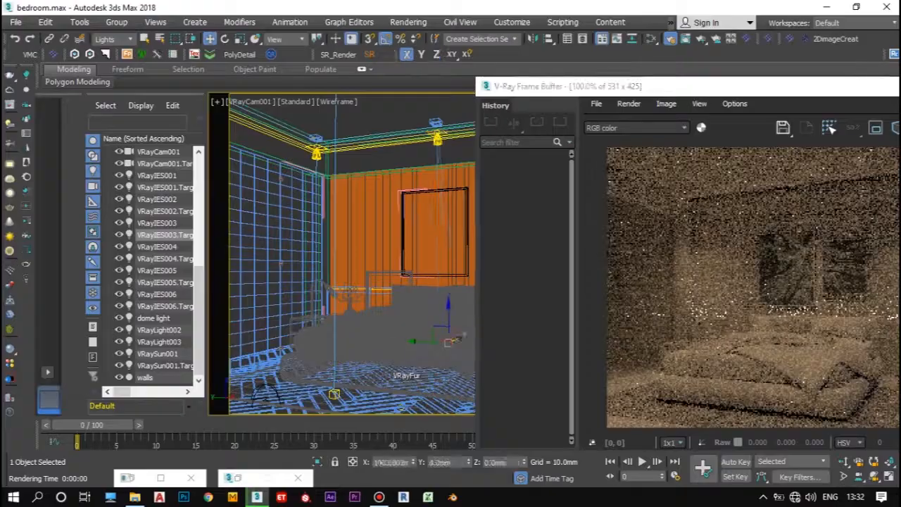
{"action": "left_click_drag", "start_coordinate": [739, 86], "coordinate": [428, 59]}
{"action": "left_click_drag", "start_coordinate": [559, 59], "coordinate": [234, 78]}
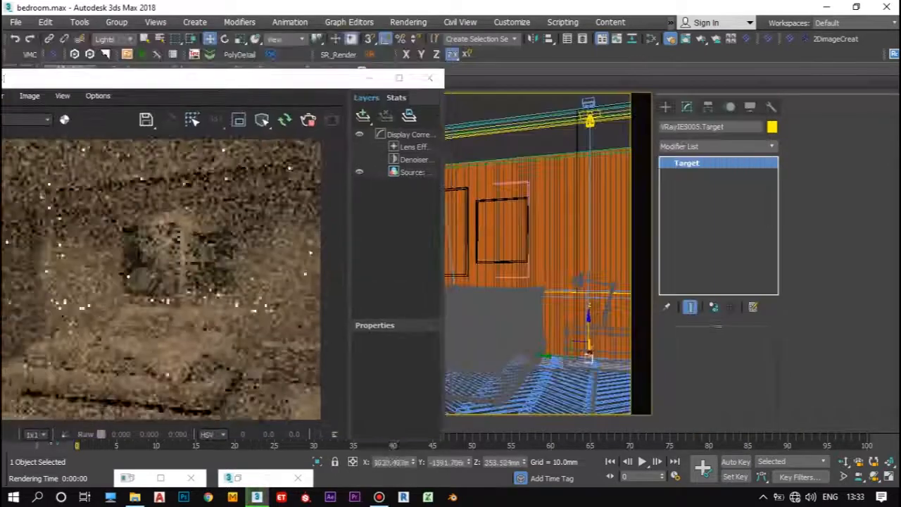
{"action": "left_click_drag", "start_coordinate": [590, 351], "coordinate": [591, 343]}
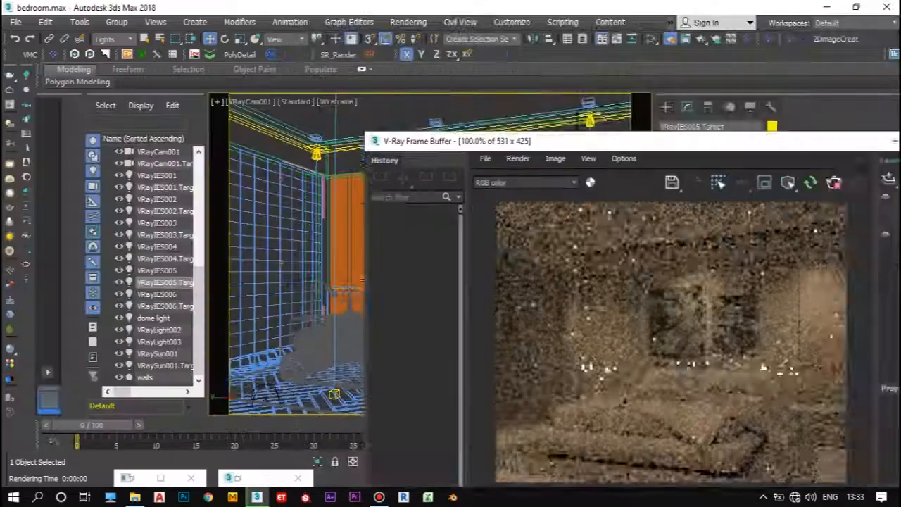
{"action": "left_click_drag", "start_coordinate": [549, 136], "coordinate": [622, 114]}
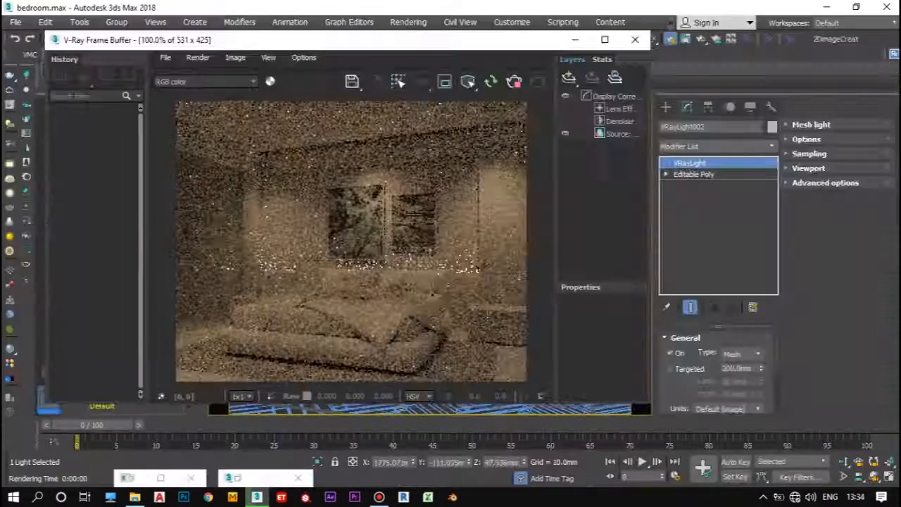
Step: Look through the Options, Sampling and Viewport settings of mesh light VRayLight002 and adjust its sampling value
{"action": "scroll", "coordinate": [717, 373], "scroll_direction": "down", "scroll_amount": 5}
{"action": "left_click", "coordinate": [811, 124]}
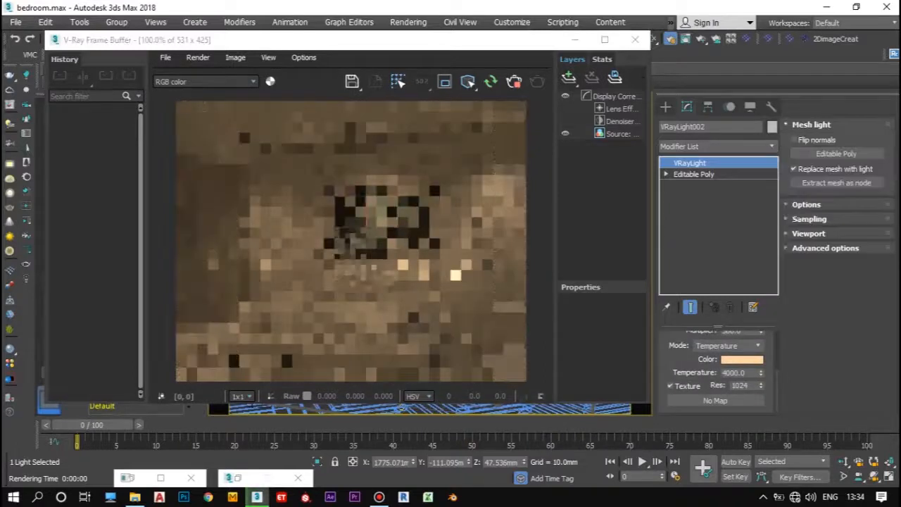
{"action": "left_click", "coordinate": [806, 205]}
{"action": "left_click", "coordinate": [806, 205]}
{"action": "left_click", "coordinate": [809, 219]}
{"action": "left_click", "coordinate": [809, 219]}
{"action": "left_click", "coordinate": [808, 234]}
{"action": "left_click", "coordinate": [809, 234]}
{"action": "left_click", "coordinate": [809, 219]}
{"action": "left_click", "coordinate": [881, 232]}
{"action": "left_click", "coordinate": [880, 231]}
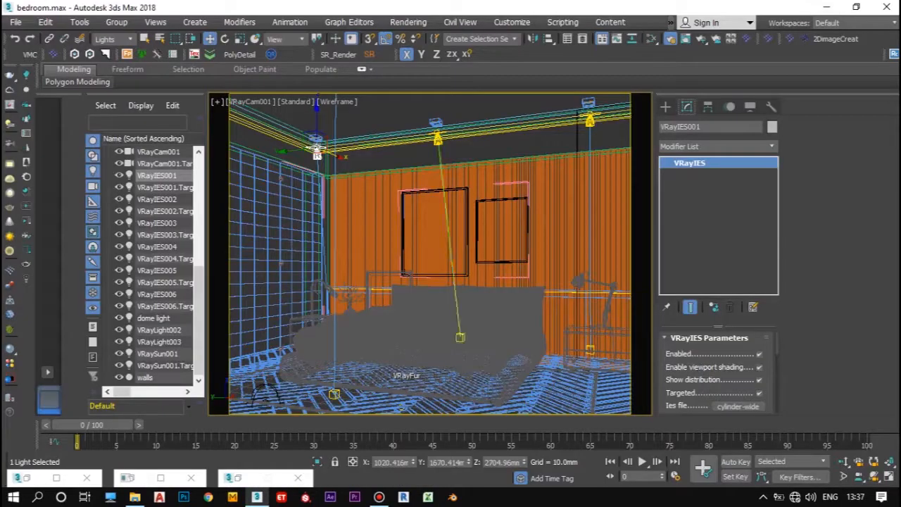
Step: Display the scene with Default Shading in a Perspective view from outside the room
{"action": "left_click", "coordinate": [345, 101]}
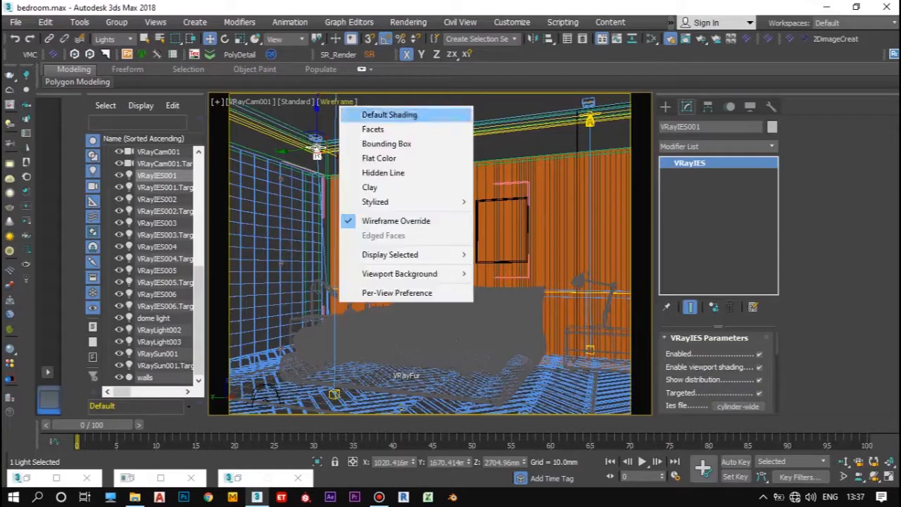
{"action": "left_click", "coordinate": [443, 240]}
{"action": "left_click", "coordinate": [250, 102]}
{"action": "left_click", "coordinate": [289, 147]}
{"action": "scroll", "coordinate": [394, 260], "scroll_direction": "down", "scroll_amount": 5}
{"action": "middle_click_drag", "start_coordinate": [394, 281], "coordinate": [422, 225], "text": "alt"}
{"action": "scroll", "coordinate": [394, 261], "scroll_direction": "up", "scroll_amount": 8}
Step: Set the selection filter to All and hide the window glass
{"action": "left_click", "coordinate": [444, 224]}
{"action": "left_click", "coordinate": [129, 40]}
{"action": "left_click", "coordinate": [102, 50]}
{"action": "left_click", "coordinate": [443, 224]}
{"action": "right_click", "coordinate": [444, 224]}
{"action": "left_click", "coordinate": [471, 193]}
Step: Select Object002 together with the ceiling and isolate both objects
{"action": "scroll", "coordinate": [394, 281], "scroll_direction": "down", "scroll_amount": 3}
{"action": "left_click", "coordinate": [354, 311]}
{"action": "middle_click_drag", "start_coordinate": [354, 311], "coordinate": [366, 380], "text": "alt"}
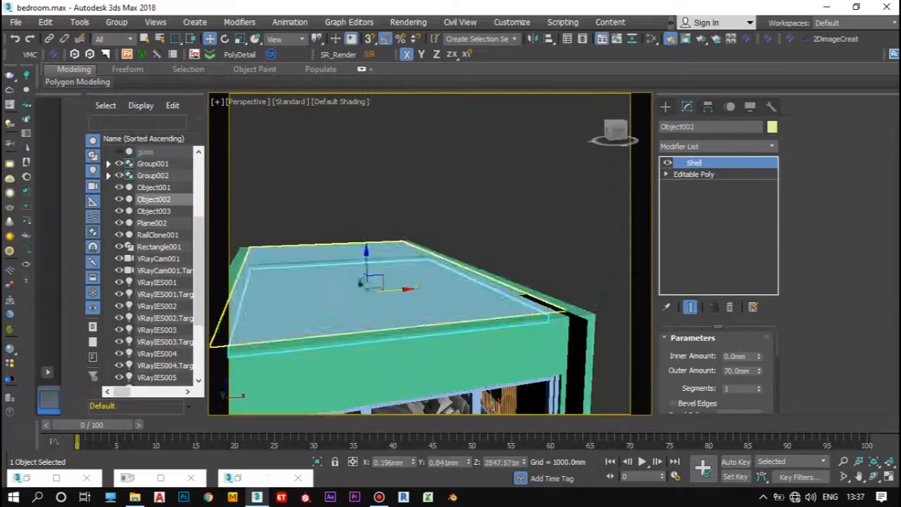
{"action": "left_click", "coordinate": [366, 317], "text": "ctrl"}
{"action": "key", "text": "alt+q"}
{"action": "middle_click_drag", "start_coordinate": [444, 369], "coordinate": [478, 281], "text": "alt"}
{"action": "left_click", "coordinate": [615, 132]}
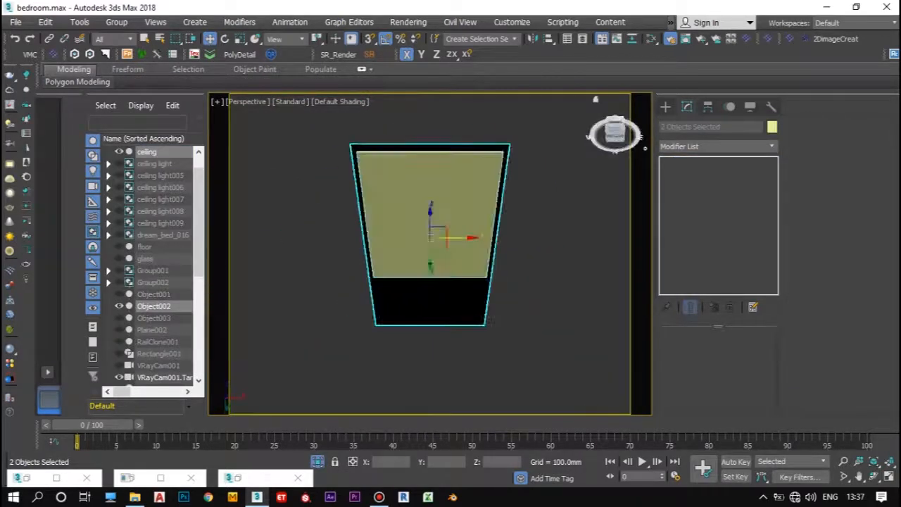
Step: In the Bottom view, draw a plane VRayLight along one long edge of the ceiling with snapping on
{"action": "left_click", "coordinate": [248, 102]}
{"action": "left_click", "coordinate": [271, 192]}
{"action": "left_click", "coordinate": [666, 106]}
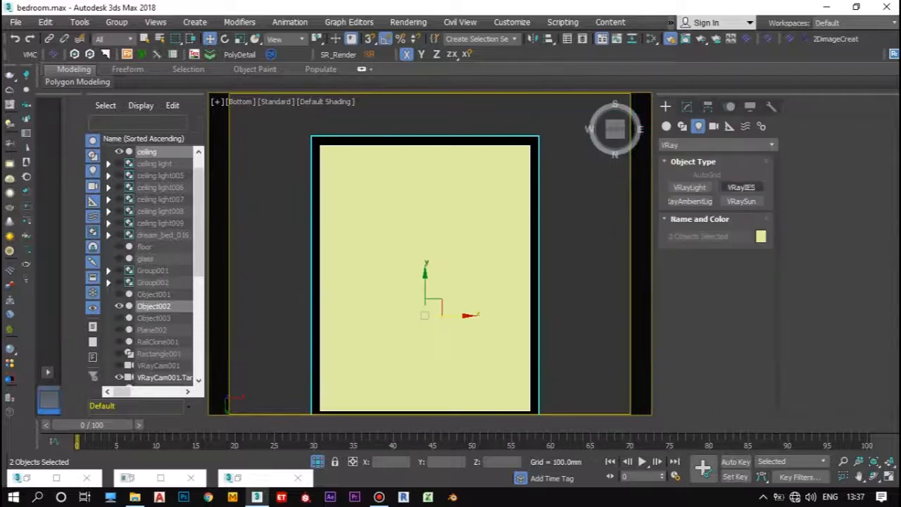
{"action": "left_click", "coordinate": [690, 187]}
{"action": "scroll", "coordinate": [318, 117], "scroll_direction": "down", "scroll_amount": 2}
{"action": "scroll", "coordinate": [318, 130], "scroll_direction": "up", "scroll_amount": 2}
{"action": "left_click", "coordinate": [370, 39]}
{"action": "scroll", "coordinate": [330, 169], "scroll_direction": "down", "scroll_amount": 5}
{"action": "mouse_move", "coordinate": [311, 131]}
{"action": "left_mouse_down"}
{"action": "mouse_move", "coordinate": [326, 254]}
{"action": "mouse_move", "coordinate": [311, 235]}
{"action": "mouse_move", "coordinate": [288, 256]}
{"action": "left_mouse_up"}
{"action": "scroll", "coordinate": [327, 255], "scroll_direction": "up", "scroll_amount": 9}
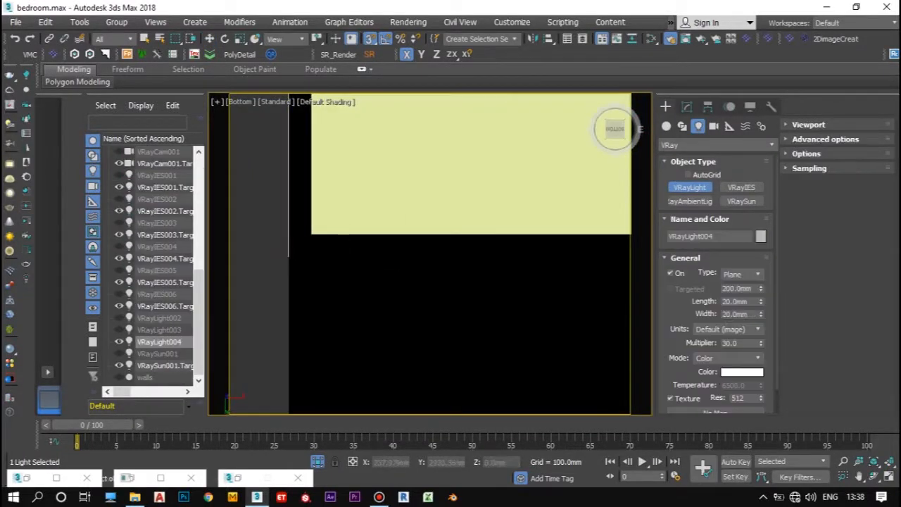
Step: Set the plane light's length to 15 mm and width to 4500 mm, and turn snapping off
{"action": "left_click", "coordinate": [687, 106]}
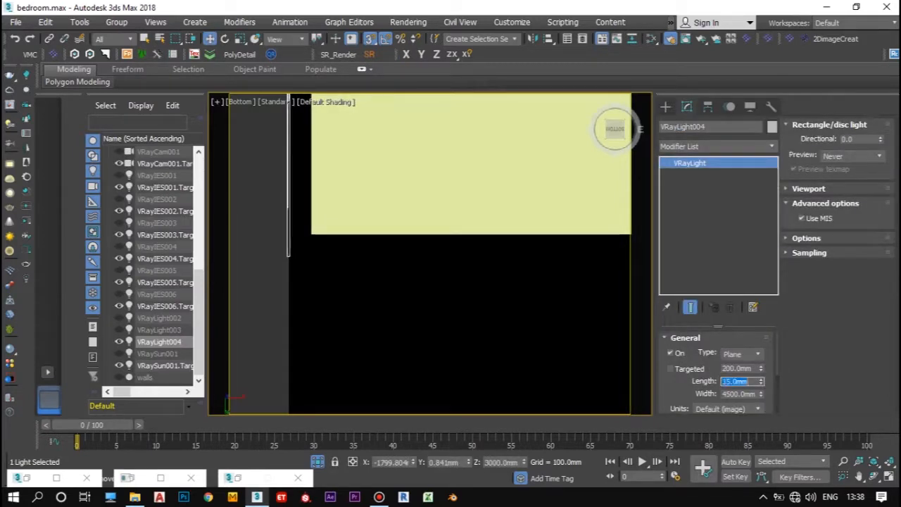
{"action": "scroll", "coordinate": [704, 380], "scroll_direction": "down", "scroll_amount": 2}
{"action": "scroll", "coordinate": [271, 322], "scroll_direction": "down", "scroll_amount": 4}
{"action": "key", "text": "s"}
Step: Limit selection to Lights and duplicate the plane light onto the opposite long edge of the ceiling
{"action": "left_click", "coordinate": [113, 39]}
{"action": "left_click", "coordinate": [103, 77]}
{"action": "scroll", "coordinate": [316, 280], "scroll_direction": "down", "scroll_amount": 2}
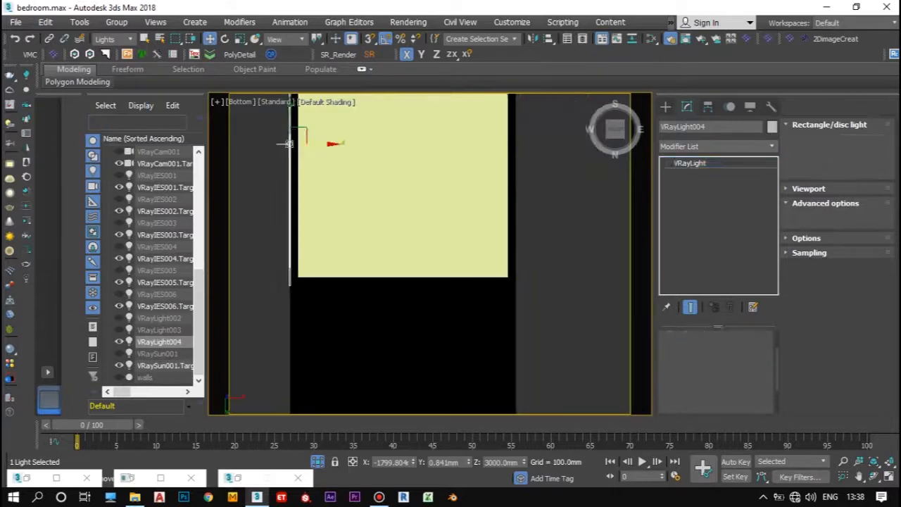
{"action": "scroll", "coordinate": [264, 202], "scroll_direction": "up", "scroll_amount": 3}
{"action": "scroll", "coordinate": [267, 216], "scroll_direction": "down", "scroll_amount": 2}
{"action": "left_click_drag", "start_coordinate": [296, 217], "coordinate": [518, 217], "text": "shift"}
{"action": "left_click", "coordinate": [461, 308]}
{"action": "scroll", "coordinate": [517, 330], "scroll_direction": "down", "scroll_amount": 2}
Step: Duplicate the second plane light with a 90-degree rotation so it lies across the ceiling
{"action": "left_click", "coordinate": [224, 38]}
{"action": "left_click", "coordinate": [489, 290], "text": "shift"}
{"action": "left_click", "coordinate": [518, 308]}
{"action": "left_click_drag", "start_coordinate": [490, 289], "coordinate": [585, 293], "text": "shift"}
{"action": "left_click", "coordinate": [461, 308]}
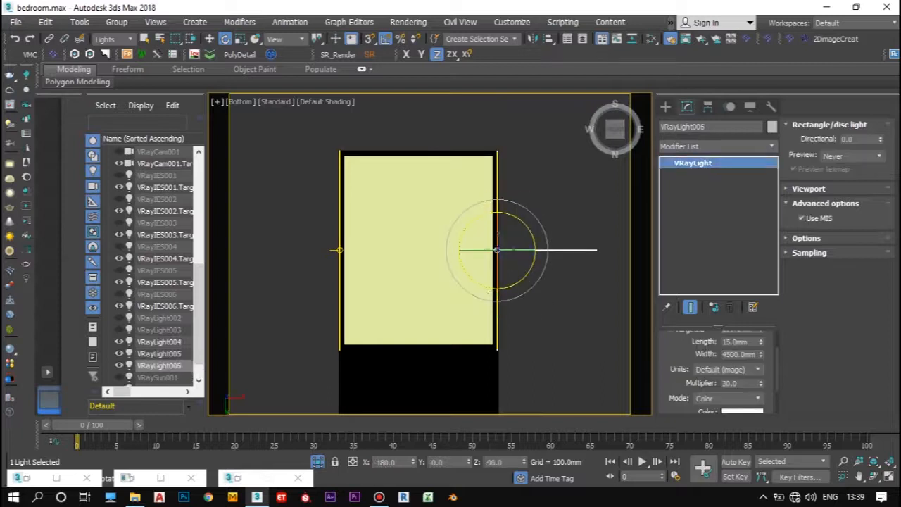
Step: Move the rotated light to one short edge of the ceiling panel and place an instance of it on the opposite edge
{"action": "key", "text": "w"}
{"action": "mouse_move", "coordinate": [503, 242]}
{"action": "left_mouse_down"}
{"action": "mouse_move", "coordinate": [425, 144]}
{"action": "mouse_move", "coordinate": [419, 348]}
{"action": "left_mouse_up"}
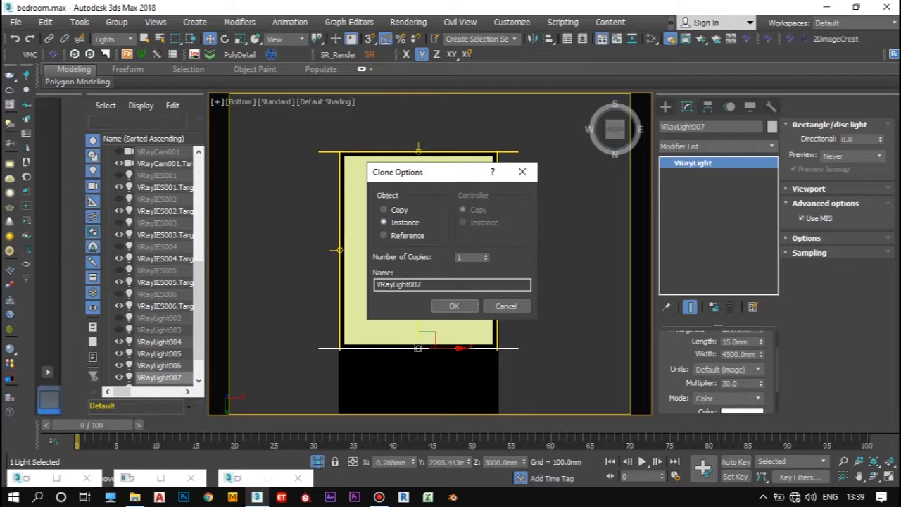
{"action": "left_click", "coordinate": [454, 306]}
Step: Return to the VRayCam001 view and end the isolation
{"action": "left_click", "coordinate": [240, 102]}
{"action": "mouse_move", "coordinate": [271, 116]}
{"action": "left_click", "coordinate": [465, 116]}
{"action": "left_click", "coordinate": [318, 462]}
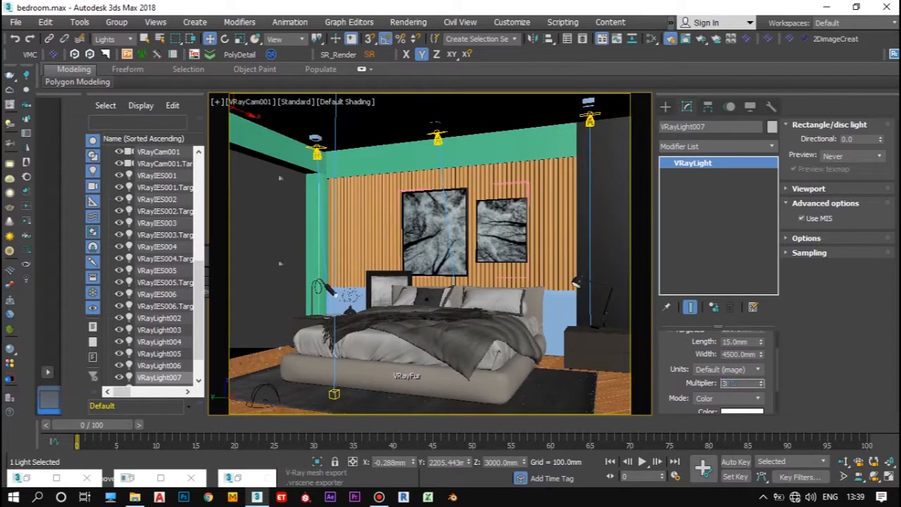
Step: Set VRayLight007's multiplier to 300, its color mode to Temperature and the temperature to 4500
{"action": "scroll", "coordinate": [711, 384], "scroll_direction": "down", "scroll_amount": 1}
{"action": "left_click", "coordinate": [728, 379]}
{"action": "left_click", "coordinate": [718, 399]}
{"action": "scroll", "coordinate": [714, 394], "scroll_direction": "down", "scroll_amount": 1}
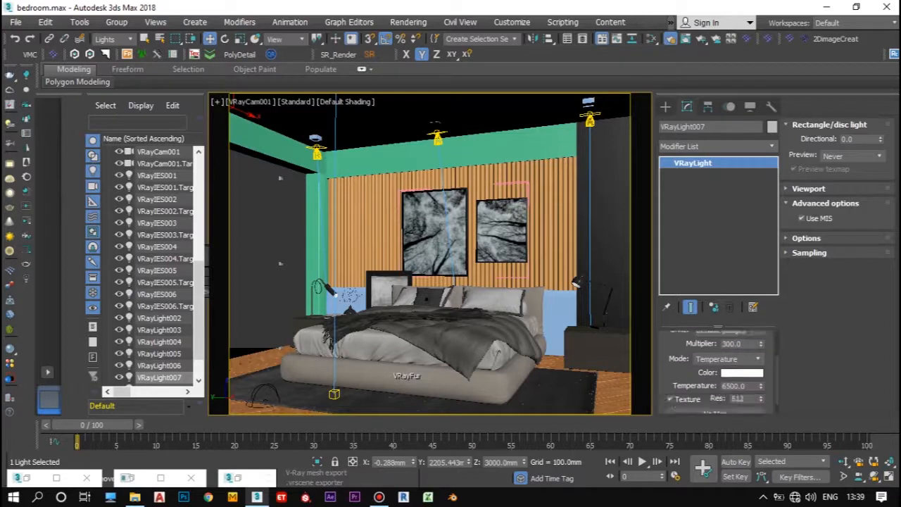
{"action": "scroll", "coordinate": [711, 386], "scroll_direction": "up", "scroll_amount": 5}
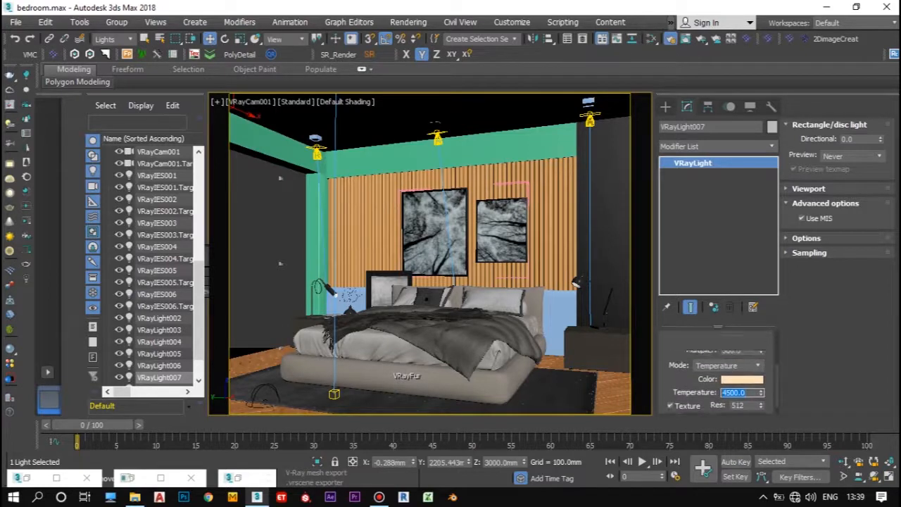
Step: Make VRayLight007 invisible in its options
{"action": "left_click", "coordinate": [807, 239]}
{"action": "left_click", "coordinate": [792, 294]}
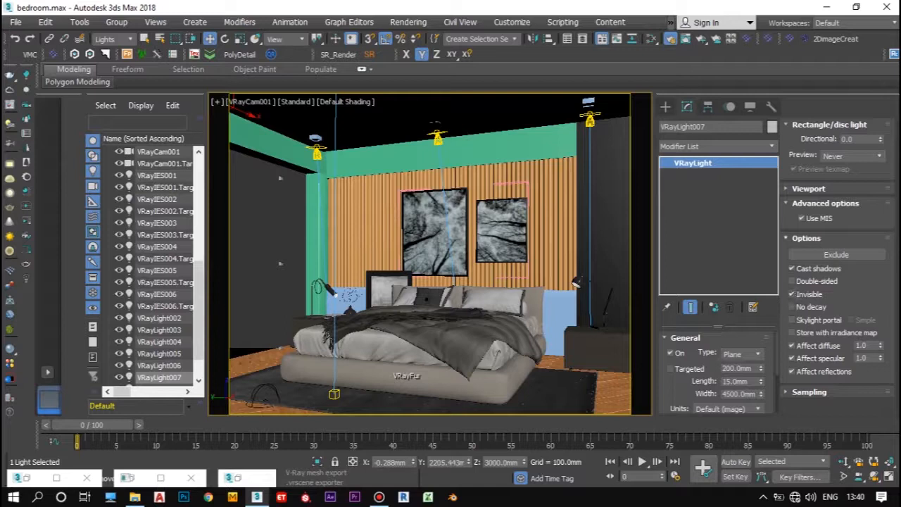
{"action": "left_click", "coordinate": [806, 238]}
Step: Render the camera view, then define a render region across the ceiling and render again, dismissing the RailClone messages
{"action": "key", "text": "shift+q"}
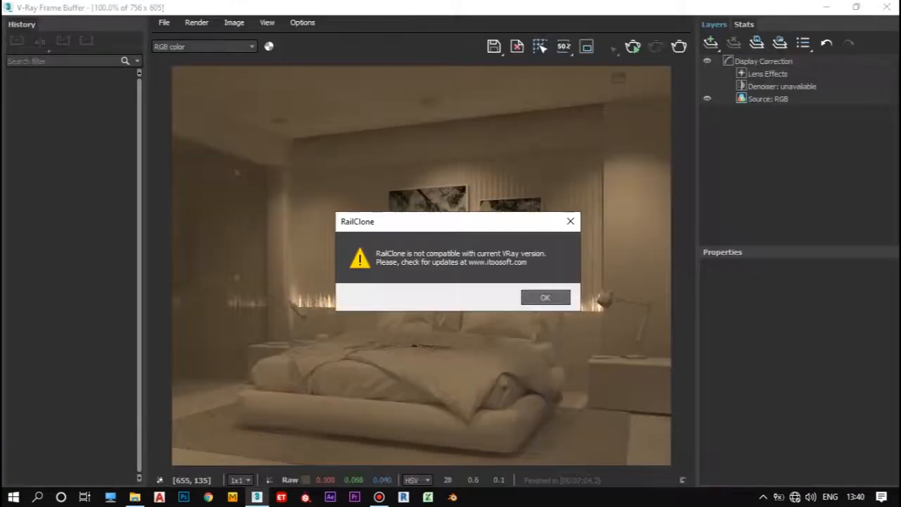
{"action": "key", "text": "Return"}
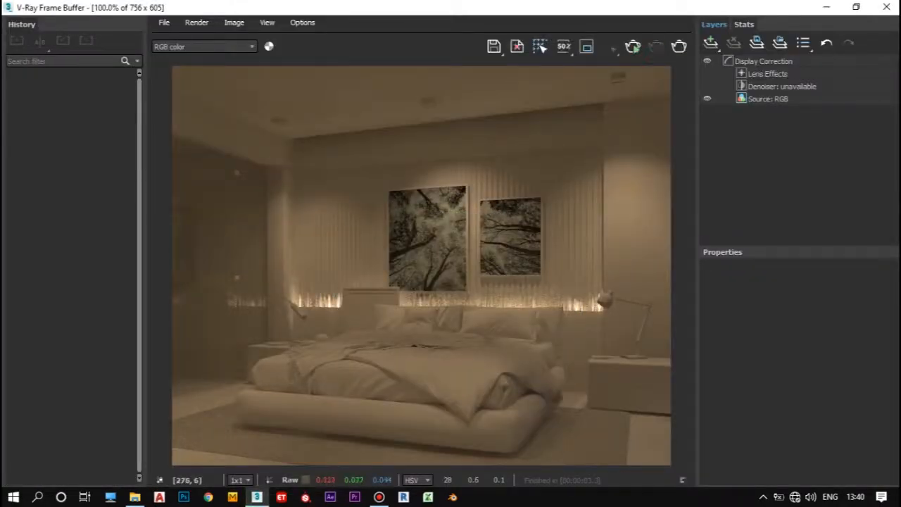
{"action": "left_click_drag", "start_coordinate": [188, 76], "coordinate": [664, 147]}
{"action": "key", "text": "shift+q"}
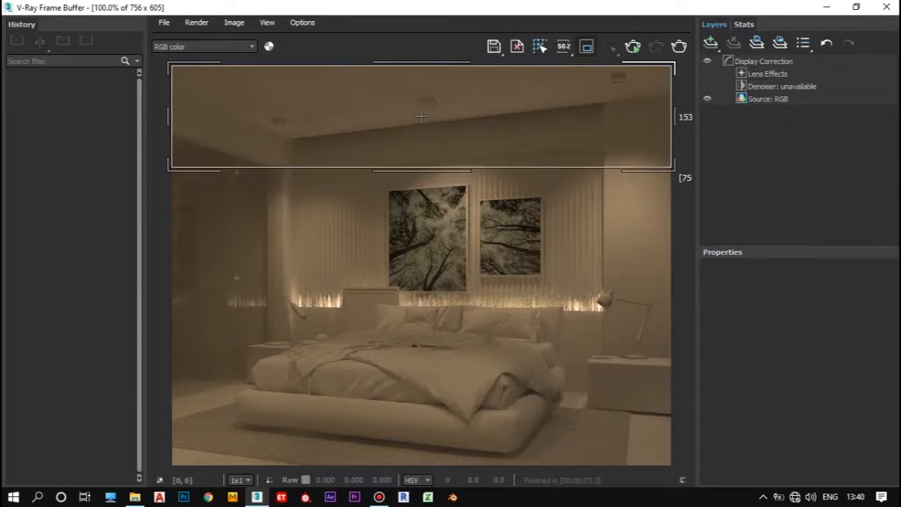
{"action": "key", "text": "Return"}
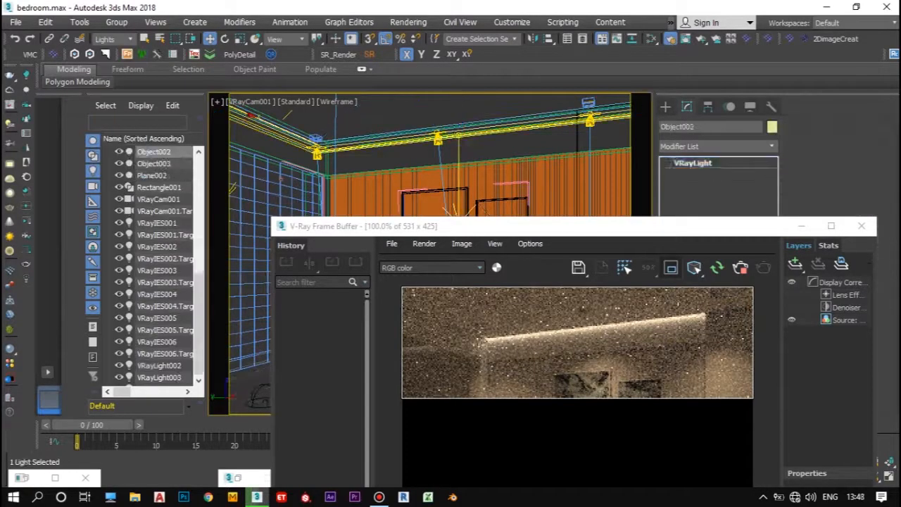
Step: Lower VRayLight007 to a Z position of about 2628.6 mm and minimise the frame buffer
{"action": "scroll", "coordinate": [577, 342], "scroll_direction": "up", "scroll_amount": 4}
{"action": "left_click_drag", "start_coordinate": [493, 226], "coordinate": [324, 33]}
{"action": "left_click_drag", "start_coordinate": [524, 462], "coordinate": [524, 475]}
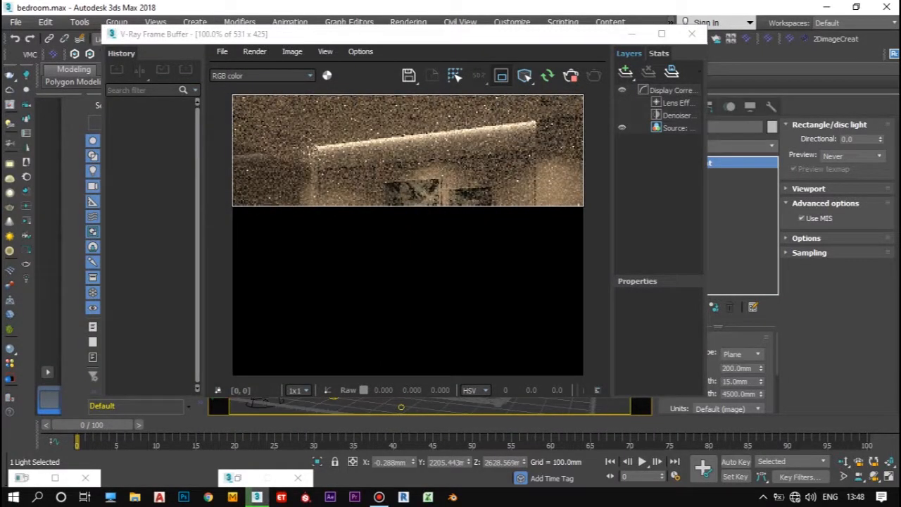
{"action": "left_click", "coordinate": [631, 34]}
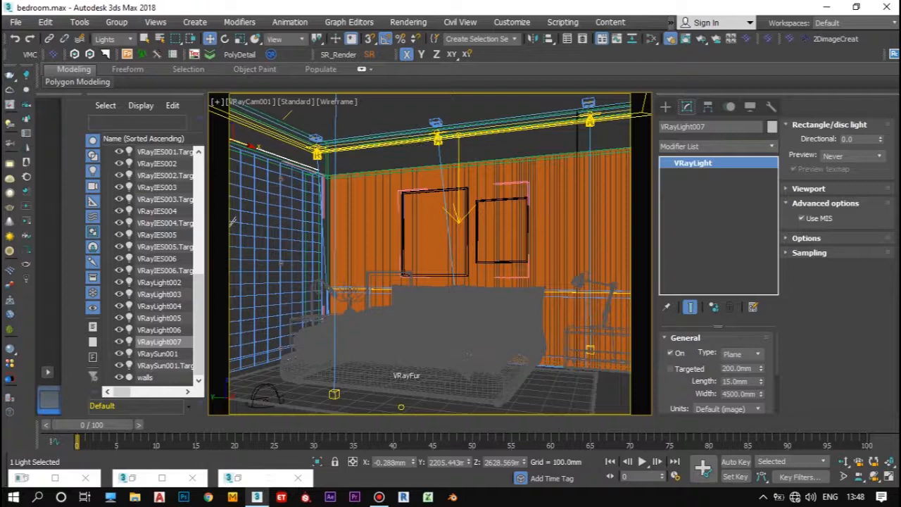
Step: Select mesh light VRayLight003, check its general settings and delete it
{"action": "left_click", "coordinate": [160, 294]}
{"action": "scroll", "coordinate": [715, 374], "scroll_direction": "down", "scroll_amount": 2}
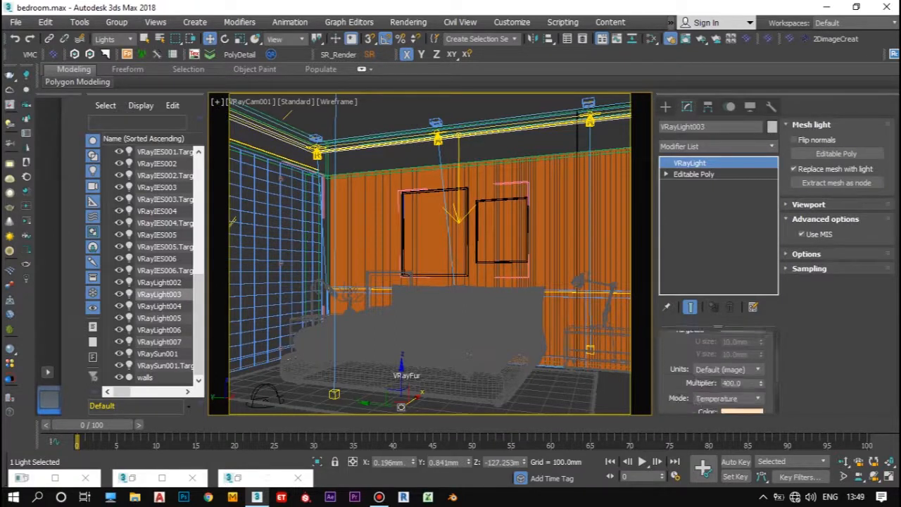
{"action": "scroll", "coordinate": [714, 373], "scroll_direction": "up", "scroll_amount": 2}
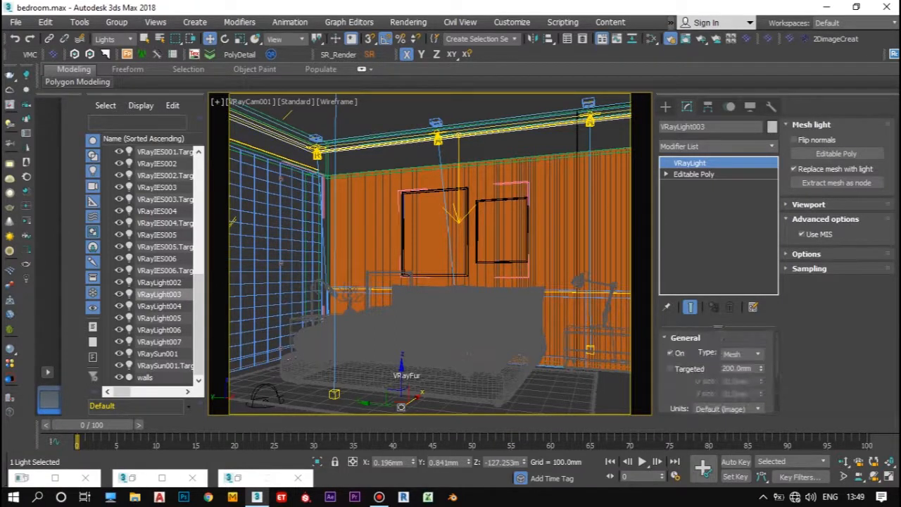
{"action": "key", "text": "Delete"}
Step: Check plane light VRayLight004, then render the full camera view, review it and minimise the frame buffer
{"action": "left_click", "coordinate": [159, 306]}
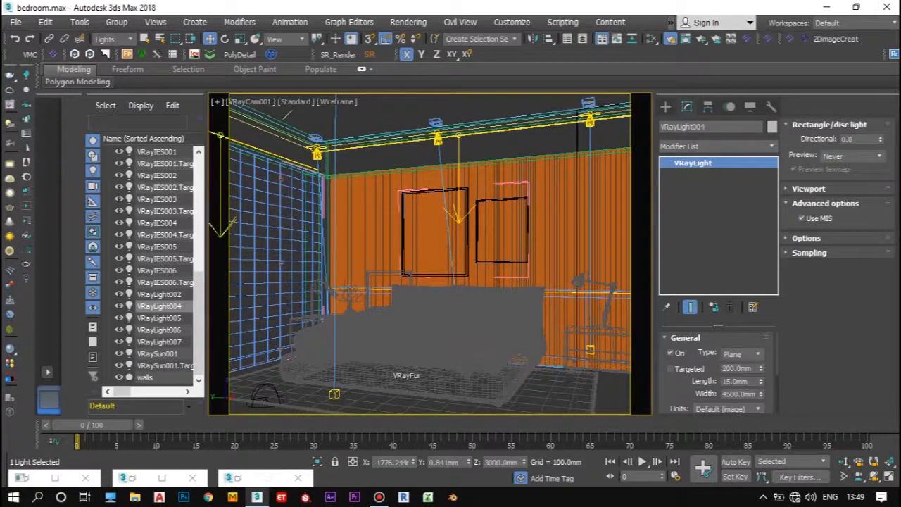
{"action": "left_click", "coordinate": [226, 215]}
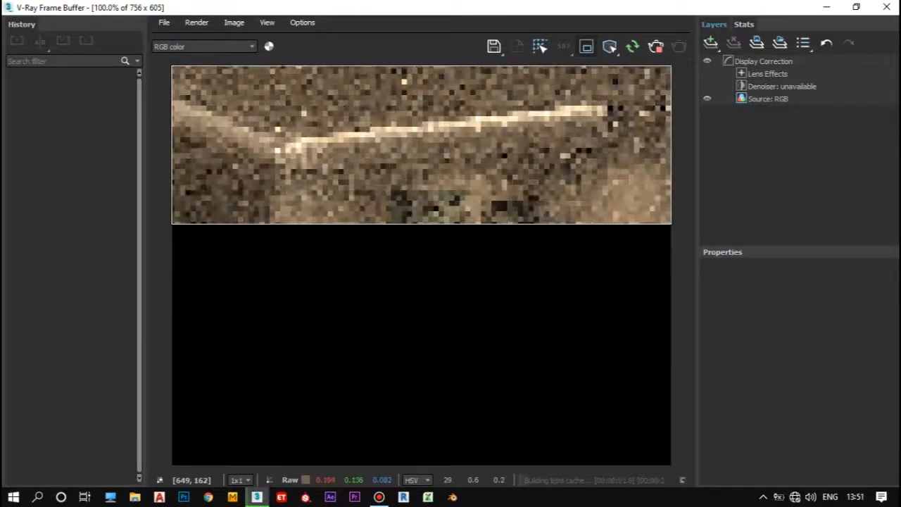
{"action": "left_click", "coordinate": [856, 7]}
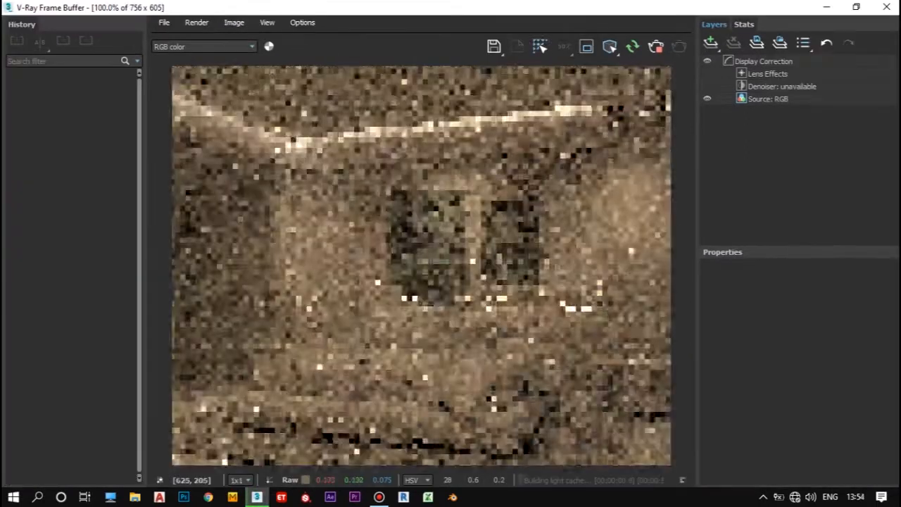
{"action": "scroll", "coordinate": [461, 304], "scroll_direction": "down", "scroll_amount": 1}
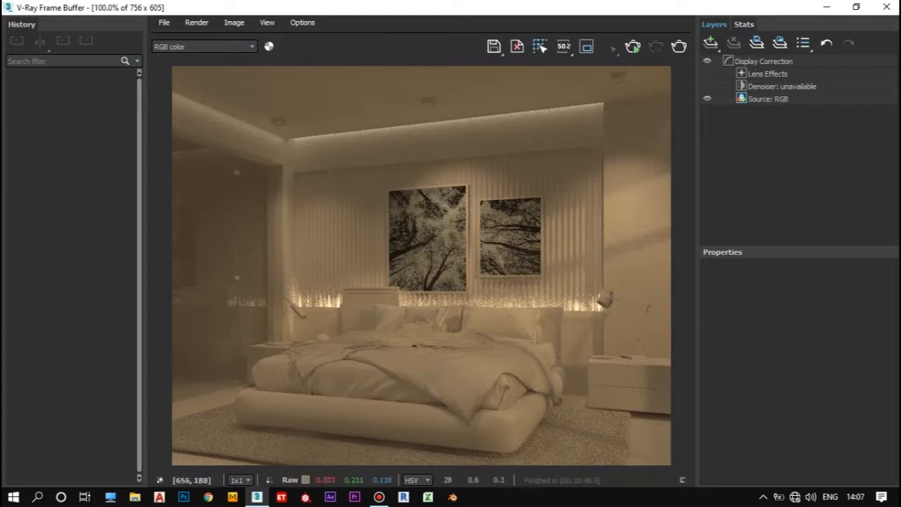
{"action": "left_click", "coordinate": [828, 7]}
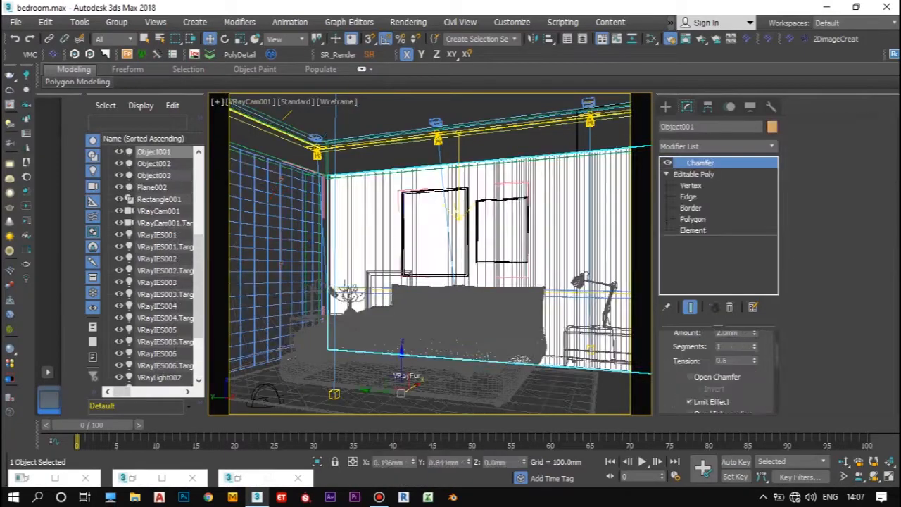
Step: Show the camera view in default shading and limit the selection filter to lights
{"action": "key", "text": "ctrl+d"}
{"action": "key", "text": "F3"}
{"action": "left_click", "coordinate": [113, 39]}
{"action": "left_click", "coordinate": [103, 77]}
{"action": "left_click", "coordinate": [525, 262]}
{"action": "left_click", "coordinate": [590, 219]}
{"action": "left_click", "coordinate": [507, 232]}
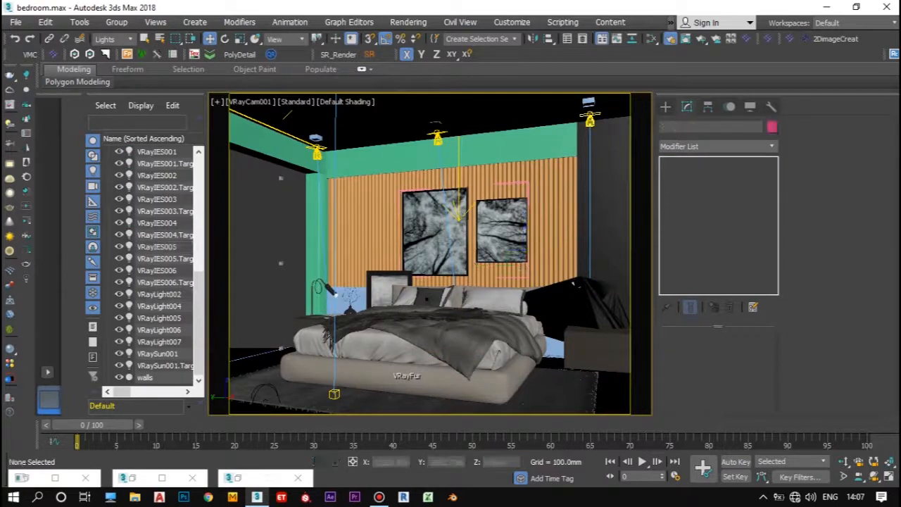
Step: Reset the selection filter to All and isolate the dream_bed_016 group in a perspective view
{"action": "left_click", "coordinate": [113, 39]}
{"action": "left_click", "coordinate": [102, 50]}
{"action": "left_click", "coordinate": [384, 370]}
{"action": "left_click", "coordinate": [318, 462]}
{"action": "key", "text": "p"}
{"action": "scroll", "coordinate": [430, 282], "scroll_direction": "down", "scroll_amount": 8}
{"action": "middle_click_drag", "start_coordinate": [430, 267], "coordinate": [443, 303], "text": "alt"}
{"action": "scroll", "coordinate": [470, 239], "scroll_direction": "up", "scroll_amount": 10}
{"action": "middle_click_drag", "start_coordinate": [470, 268], "coordinate": [440, 222], "text": "alt"}
{"action": "scroll", "coordinate": [574, 247], "scroll_direction": "down", "scroll_amount": 4}
{"action": "scroll", "coordinate": [593, 275], "scroll_direction": "up", "scroll_amount": 4}
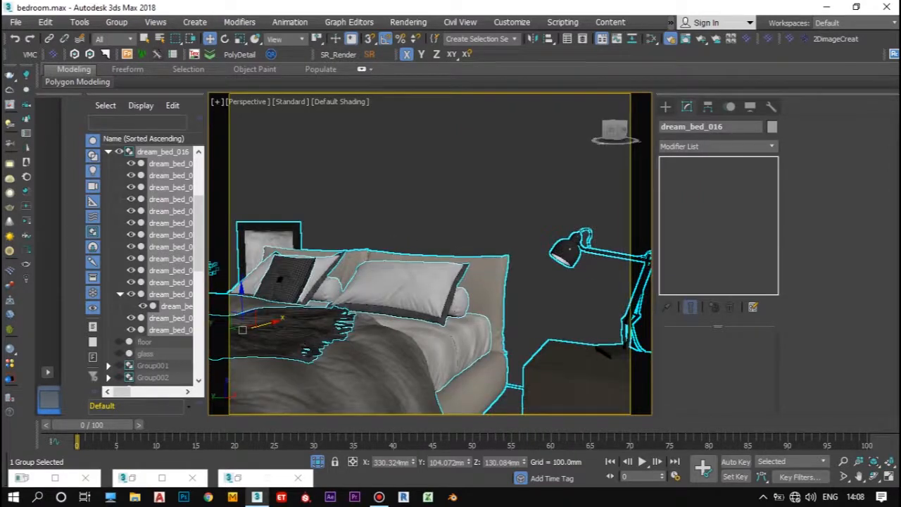
Step: Create a sphere-type VRayLight with a radius of about 16 mm at the shade of the bedside lamp
{"action": "left_click", "coordinate": [665, 107]}
{"action": "left_click", "coordinate": [690, 187]}
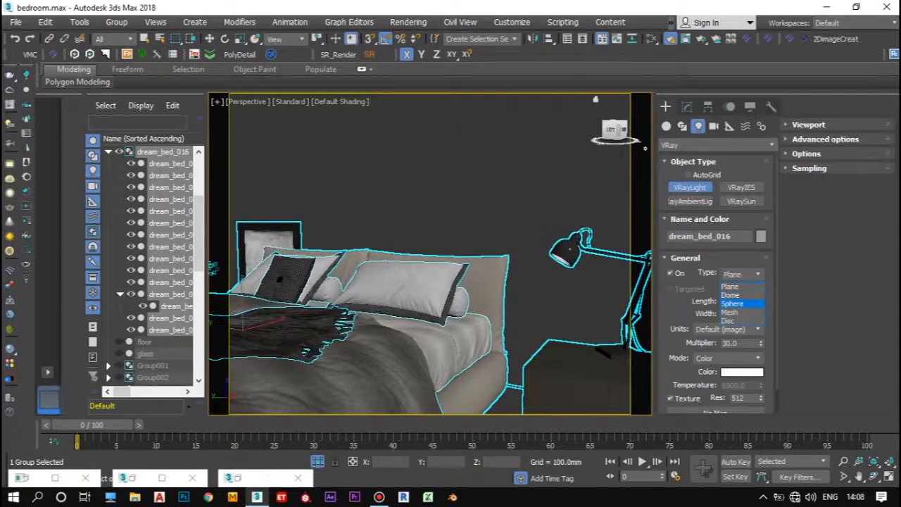
{"action": "left_click", "coordinate": [732, 303]}
{"action": "scroll", "coordinate": [575, 243], "scroll_direction": "up", "scroll_amount": 5}
{"action": "left_click", "coordinate": [575, 241]}
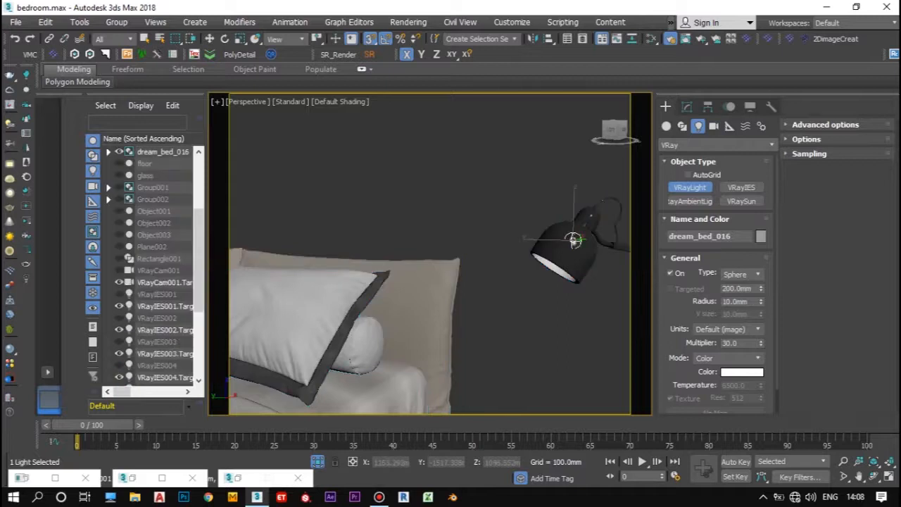
Step: Switch to wireframe and move the sphere light inside the lamp shade, to about X 1192, Y -1500, Z 1037 mm
{"action": "key", "text": "s"}
{"action": "key", "text": "w"}
{"action": "middle_click_drag", "start_coordinate": [574, 241], "coordinate": [614, 277], "text": "alt"}
{"action": "left_click", "coordinate": [354, 105]}
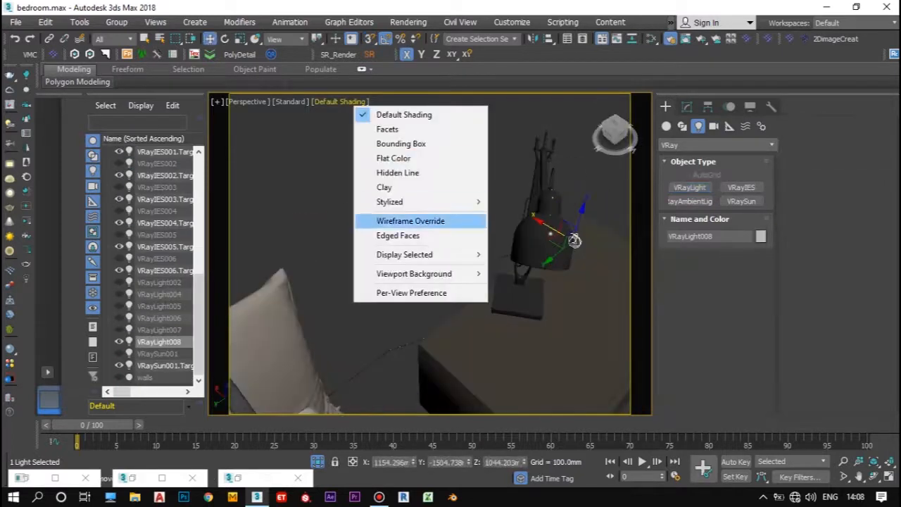
{"action": "left_click", "coordinate": [410, 221]}
{"action": "left_click_drag", "start_coordinate": [549, 234], "coordinate": [513, 233]}
{"action": "middle_click_drag", "start_coordinate": [512, 233], "coordinate": [495, 126], "text": "alt"}
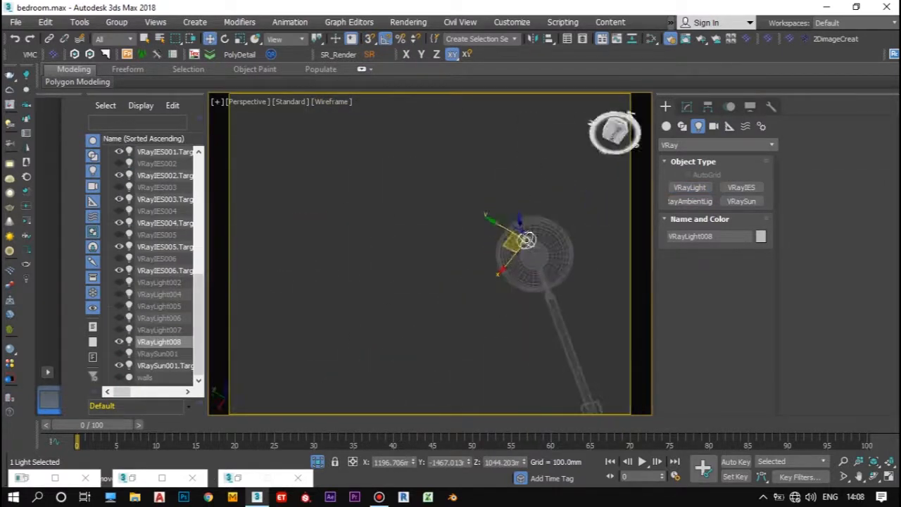
{"action": "left_click_drag", "start_coordinate": [521, 225], "coordinate": [527, 242]}
{"action": "left_click_drag", "start_coordinate": [519, 273], "coordinate": [521, 270]}
{"action": "left_click_drag", "start_coordinate": [513, 242], "coordinate": [511, 241]}
{"action": "middle_click_drag", "start_coordinate": [511, 240], "coordinate": [535, 309], "text": "alt"}
{"action": "left_click_drag", "start_coordinate": [545, 258], "coordinate": [561, 227]}
{"action": "scroll", "coordinate": [561, 227], "scroll_direction": "down", "scroll_amount": 3}
Step: Set the lamp light's multiplier to 300 and its colour mode to Temperature at 5500
{"action": "left_click", "coordinate": [687, 106]}
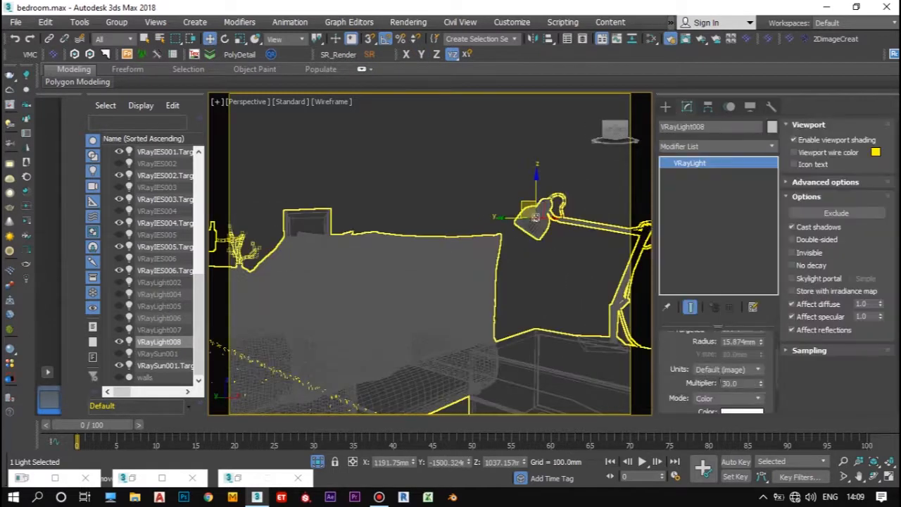
{"action": "double_click", "coordinate": [732, 383]}
{"action": "type", "text": "3"}
{"action": "key", "text": "Tab"}
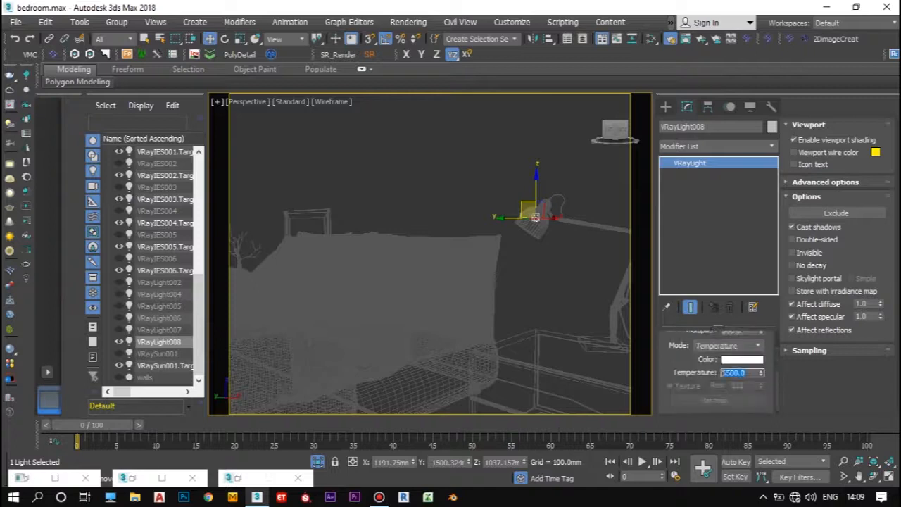
{"action": "scroll", "coordinate": [486, 282], "scroll_direction": "down", "scroll_amount": 4}
Step: Clone the sphere light toward the lamp on the other side of the bed
{"action": "middle_click_drag", "start_coordinate": [486, 282], "coordinate": [535, 317], "text": "alt"}
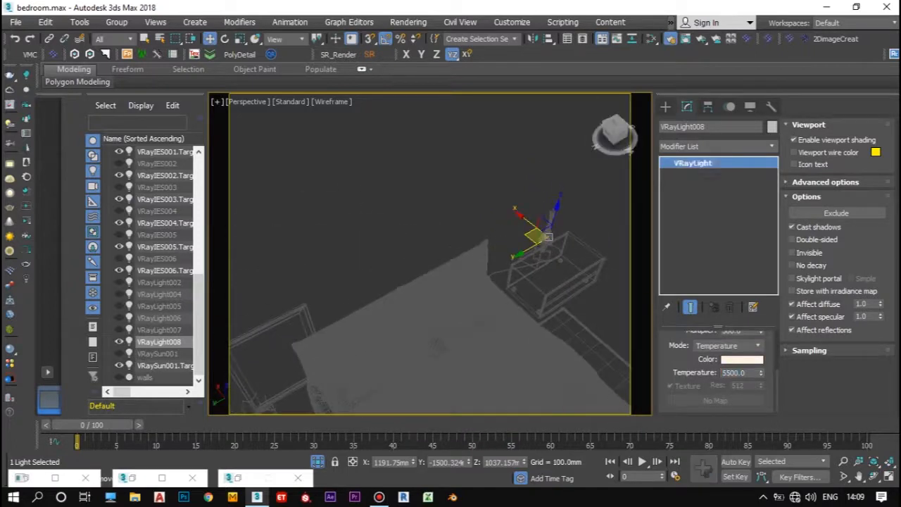
{"action": "left_click_drag", "start_coordinate": [534, 235], "coordinate": [358, 370], "text": "shift"}
{"action": "key", "text": "Return"}
{"action": "scroll", "coordinate": [430, 296], "scroll_direction": "down", "scroll_amount": 3}
{"action": "middle_click_drag", "start_coordinate": [430, 296], "coordinate": [478, 293], "text": "alt"}
{"action": "scroll", "coordinate": [478, 293], "scroll_direction": "up", "scroll_amount": 4}
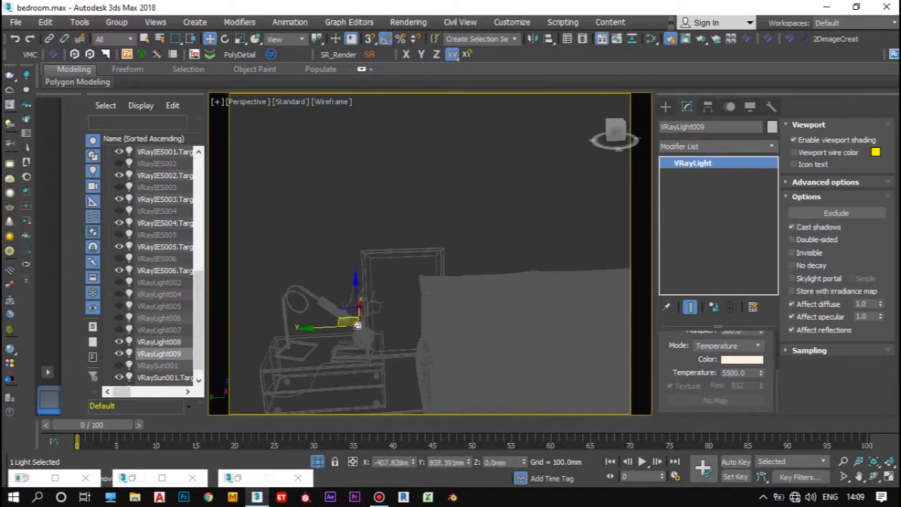
Step: Move the cloned light into the second bedside lamp's shade, to about X 1098, Y 1386, Z 786 mm
{"action": "scroll", "coordinate": [347, 315], "scroll_direction": "up", "scroll_amount": 4}
{"action": "middle_click_drag", "start_coordinate": [348, 313], "coordinate": [278, 309], "text": "alt"}
{"action": "left_click_drag", "start_coordinate": [391, 307], "coordinate": [391, 311]}
{"action": "middle_click_drag", "start_coordinate": [391, 310], "coordinate": [451, 299], "text": "alt"}
{"action": "left_click_drag", "start_coordinate": [379, 297], "coordinate": [379, 307]}
{"action": "middle_click_drag", "start_coordinate": [380, 307], "coordinate": [282, 303], "text": "alt"}
{"action": "middle_click_drag", "start_coordinate": [432, 330], "coordinate": [328, 281], "text": "alt"}
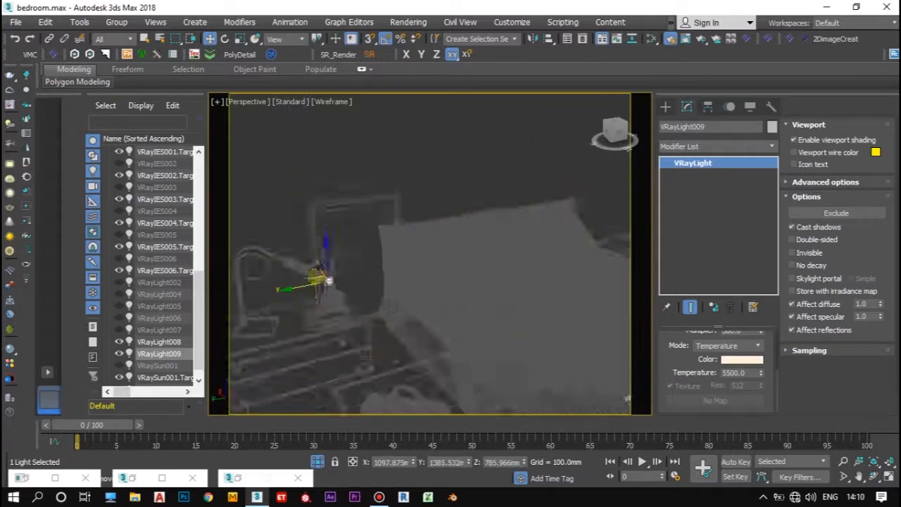
Step: Make the cloned lamp light invisible in its options, end the isolation and return to the VRayCam001 view
{"action": "right_click", "coordinate": [329, 281]}
{"action": "key", "text": "Escape"}
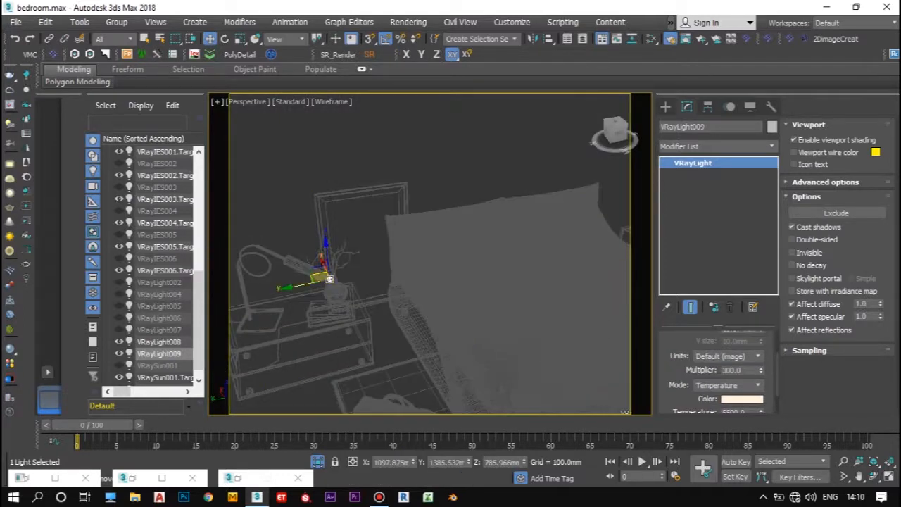
{"action": "left_click", "coordinate": [330, 280]}
{"action": "left_click", "coordinate": [329, 279]}
{"action": "left_click", "coordinate": [329, 279]}
{"action": "left_click", "coordinate": [329, 280]}
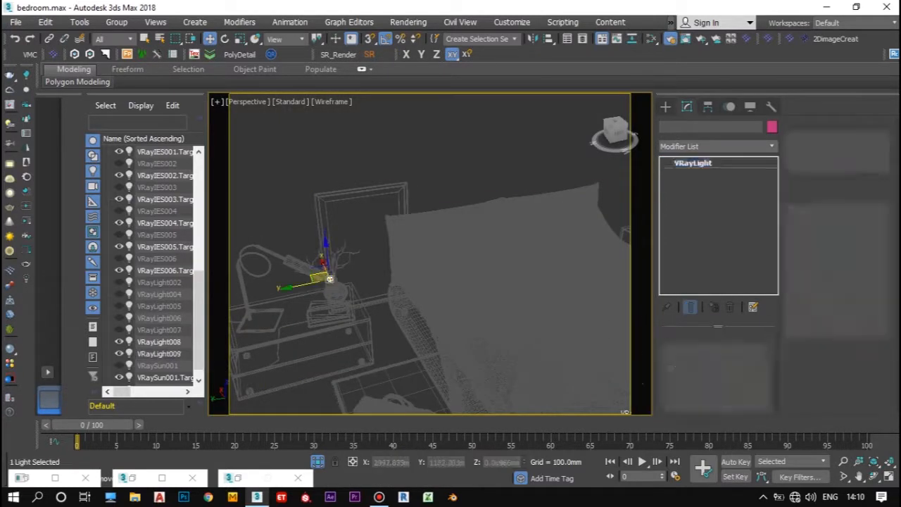
{"action": "left_click", "coordinate": [254, 101]}
{"action": "left_click", "coordinate": [479, 111]}
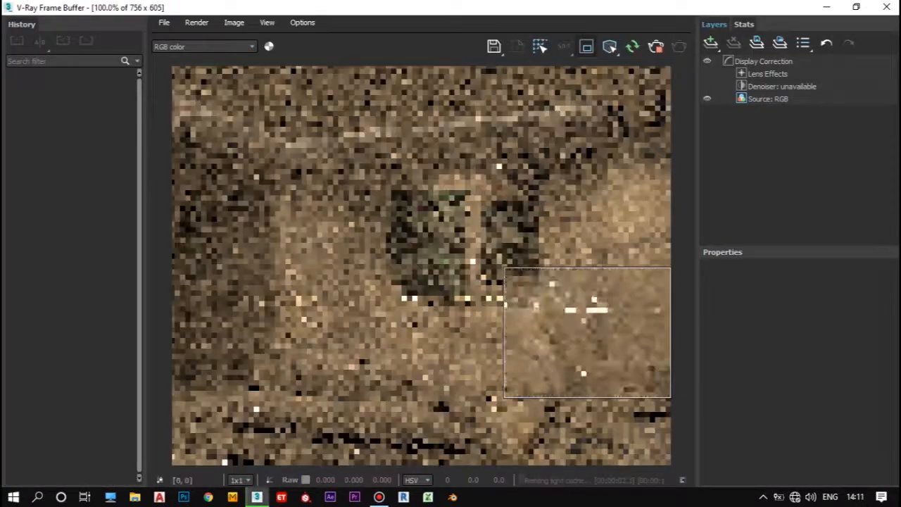
Step: Render a region around one bedside lamp, then a region around the other to check their light
{"action": "scroll", "coordinate": [551, 372], "scroll_direction": "up", "scroll_amount": 1}
{"action": "scroll", "coordinate": [551, 372], "scroll_direction": "down", "scroll_amount": 1}
{"action": "scroll", "coordinate": [542, 394], "scroll_direction": "up", "scroll_amount": 1}
{"action": "scroll", "coordinate": [516, 393], "scroll_direction": "down", "scroll_amount": 1}
{"action": "left_click_drag", "start_coordinate": [244, 275], "coordinate": [382, 400]}
{"action": "scroll", "coordinate": [604, 303], "scroll_direction": "up", "scroll_amount": 1}
{"action": "scroll", "coordinate": [604, 302], "scroll_direction": "down", "scroll_amount": 1}
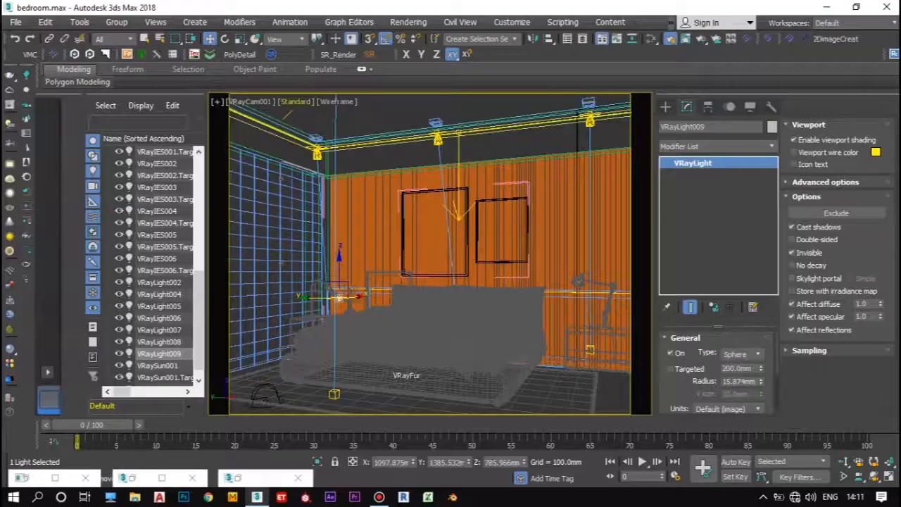
Step: Create a standard Free Spot light in the front view, just outside the room near ceiling height
{"action": "key", "text": "p"}
{"action": "scroll", "coordinate": [429, 253], "scroll_direction": "down", "scroll_amount": 5}
{"action": "mouse_move", "coordinate": [430, 253]}
{"action": "middle_mouse_down", "text": "alt"}
{"action": "mouse_move", "coordinate": [381, 295]}
{"action": "mouse_move", "coordinate": [430, 253]}
{"action": "middle_mouse_up", "text": "alt"}
{"action": "key", "text": "f"}
{"action": "scroll", "coordinate": [394, 240], "scroll_direction": "up", "scroll_amount": 3}
{"action": "scroll", "coordinate": [475, 366], "scroll_direction": "down", "scroll_amount": 5}
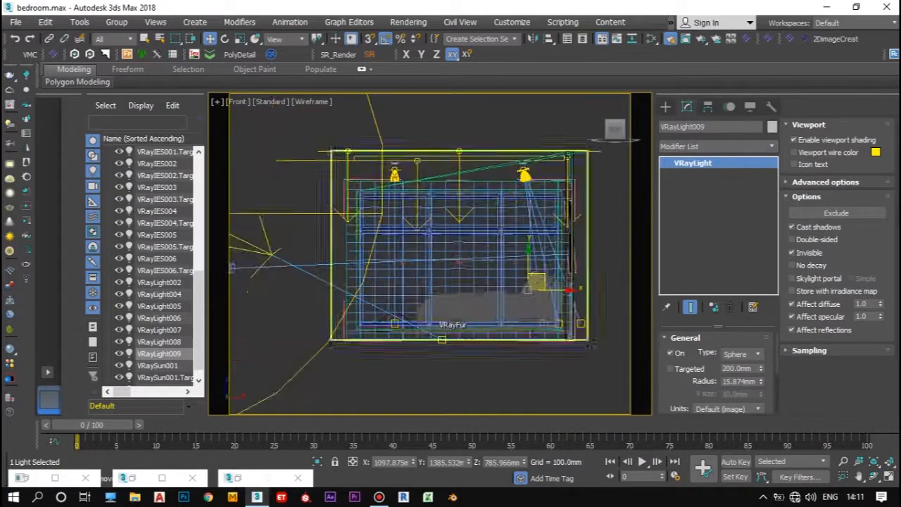
{"action": "left_click", "coordinate": [666, 106]}
{"action": "left_click", "coordinate": [718, 145]}
{"action": "left_click", "coordinate": [703, 157]}
{"action": "left_click", "coordinate": [718, 145]}
{"action": "left_click", "coordinate": [704, 167]}
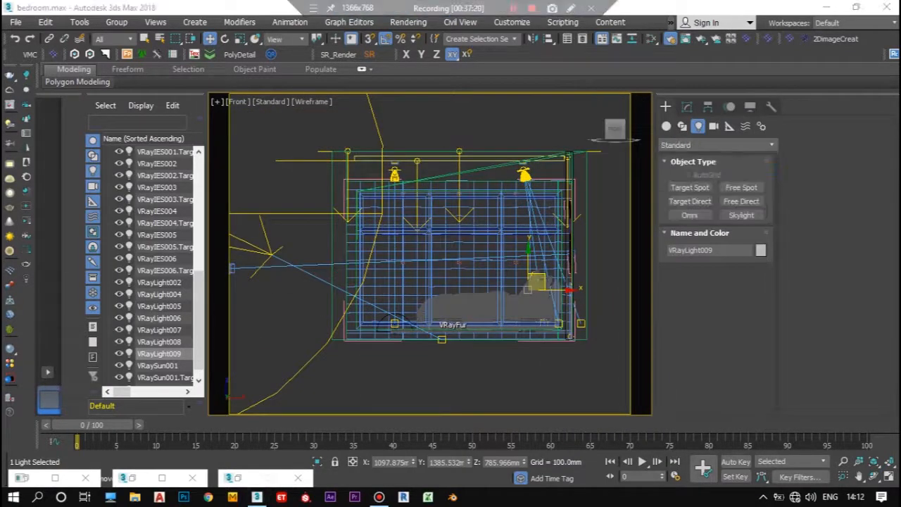
{"action": "left_click", "coordinate": [741, 187]}
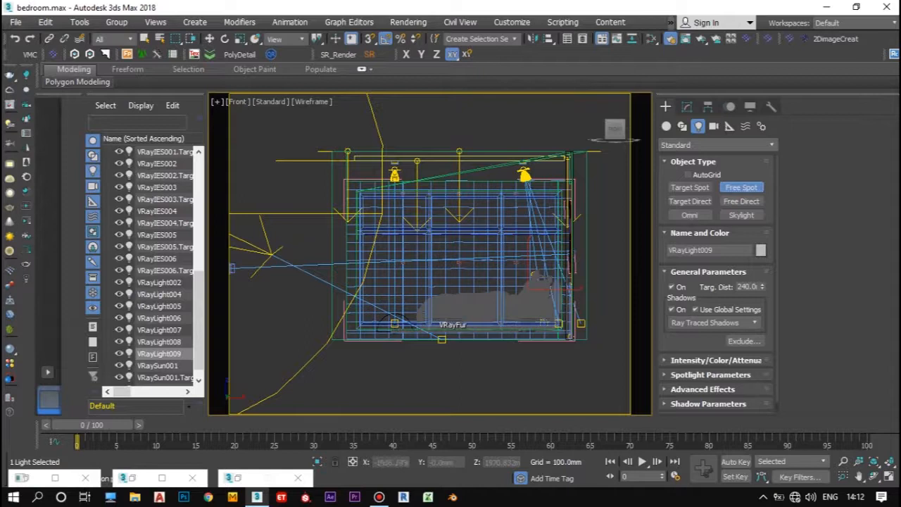
{"action": "left_click", "coordinate": [315, 179]}
Step: Move the spot light along X into the room, to about X -1353 mm
{"action": "middle_click_drag", "start_coordinate": [315, 179], "coordinate": [374, 193], "text": "alt"}
{"action": "key", "text": "z"}
{"action": "key", "text": "w"}
{"action": "scroll", "coordinate": [454, 191], "scroll_direction": "down", "scroll_amount": 4}
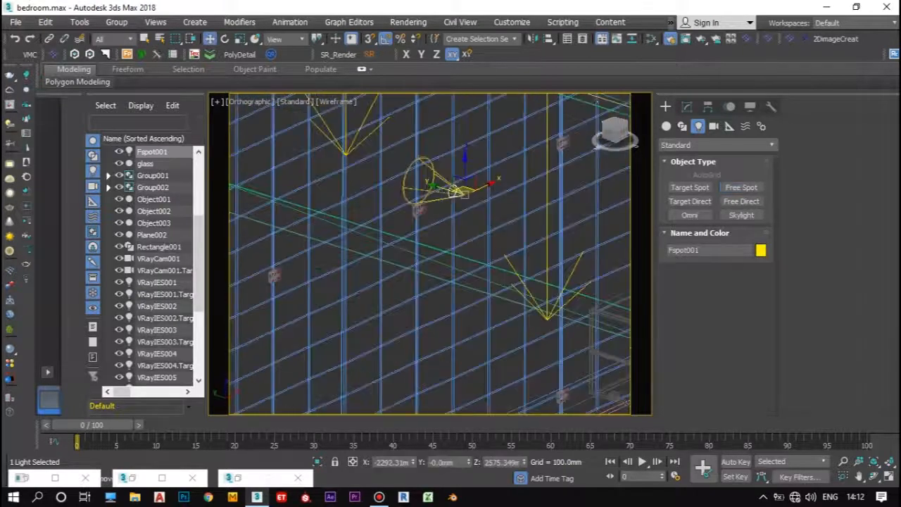
{"action": "middle_click_drag", "start_coordinate": [417, 123], "coordinate": [458, 198], "text": "alt"}
{"action": "scroll", "coordinate": [458, 198], "scroll_direction": "down", "scroll_amount": 6}
{"action": "left_click_drag", "start_coordinate": [490, 303], "coordinate": [495, 303]}
{"action": "left_click_drag", "start_coordinate": [519, 275], "coordinate": [519, 235]}
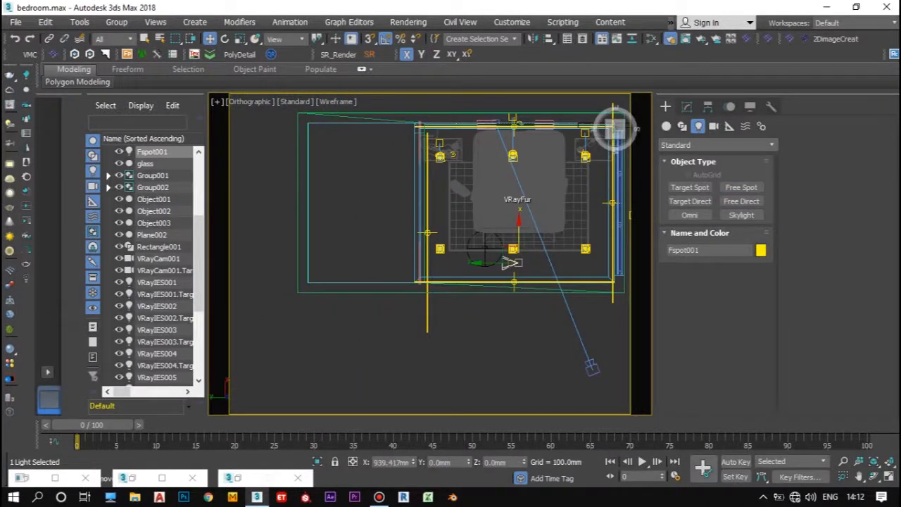
Step: Make the Fspot001 light targeted in its general parameters
{"action": "left_click", "coordinate": [687, 106]}
{"action": "left_click", "coordinate": [673, 382]}
{"action": "scroll", "coordinate": [502, 264], "scroll_direction": "up", "scroll_amount": 6}
Step: Select the spot light's target and move it horizontally over the bed
{"action": "left_click", "coordinate": [533, 250]}
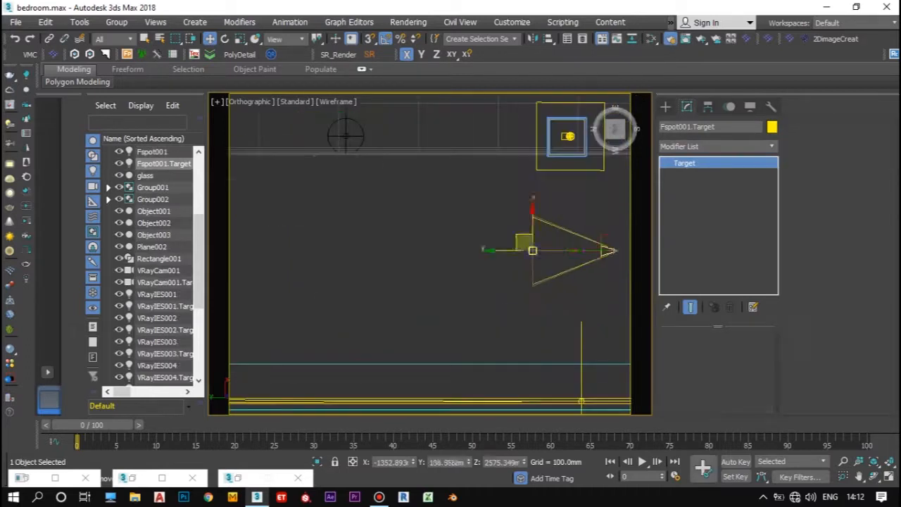
{"action": "left_click_drag", "start_coordinate": [526, 243], "coordinate": [573, 125]}
{"action": "scroll", "coordinate": [431, 194], "scroll_direction": "down", "scroll_amount": 4}
{"action": "left_click_drag", "start_coordinate": [462, 170], "coordinate": [470, 105]}
{"action": "scroll", "coordinate": [462, 318], "scroll_direction": "down", "scroll_amount": 2}
{"action": "left_click_drag", "start_coordinate": [458, 205], "coordinate": [457, 161]}
{"action": "middle_click_drag", "start_coordinate": [458, 162], "coordinate": [416, 99], "text": "alt"}
Step: Lower the spot target onto the bed, to about X 313, Z 341 mm, and adjust it in the VRayCam001 view
{"action": "key", "text": "f"}
{"action": "left_click_drag", "start_coordinate": [541, 231], "coordinate": [541, 352]}
{"action": "left_click_drag", "start_coordinate": [574, 383], "coordinate": [550, 384]}
{"action": "left_click_drag", "start_coordinate": [518, 353], "coordinate": [518, 368]}
{"action": "left_click", "coordinate": [238, 103]}
{"action": "left_click", "coordinate": [473, 113]}
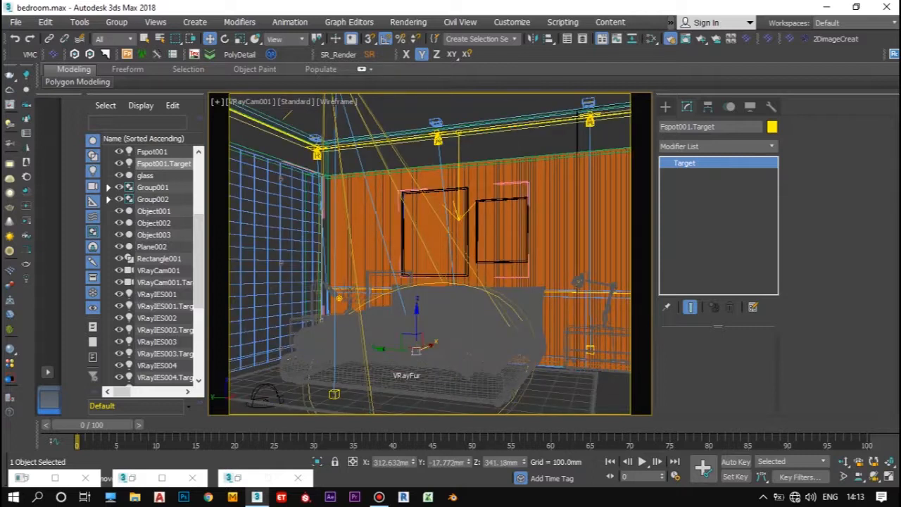
{"action": "left_click_drag", "start_coordinate": [429, 346], "coordinate": [439, 340]}
Step: Select the spot light itself in a perspective view and lower it to about Z 2286 mm
{"action": "left_click", "coordinate": [251, 104]}
{"action": "left_click", "coordinate": [281, 143]}
{"action": "scroll", "coordinate": [357, 276], "scroll_direction": "down", "scroll_amount": 4}
{"action": "left_click", "coordinate": [346, 170]}
{"action": "left_click_drag", "start_coordinate": [346, 145], "coordinate": [338, 222]}
{"action": "key", "text": "ctrl+z"}
{"action": "scroll", "coordinate": [352, 177], "scroll_direction": "up", "scroll_amount": 5}
{"action": "left_click", "coordinate": [283, 138]}
{"action": "scroll", "coordinate": [289, 133], "scroll_direction": "down", "scroll_amount": 1}
{"action": "scroll", "coordinate": [342, 261], "scroll_direction": "up", "scroll_amount": 1}
{"action": "middle_click_drag", "start_coordinate": [397, 331], "coordinate": [401, 251]}
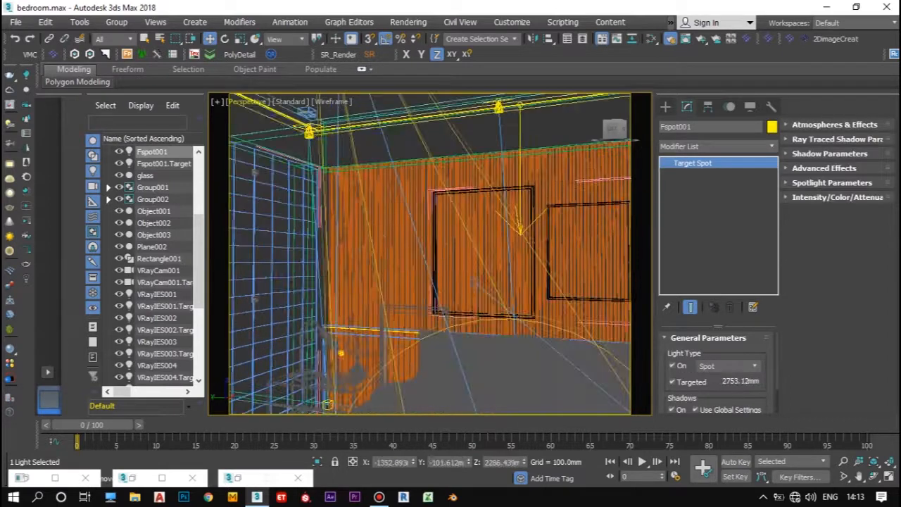
Step: Return to the VRayCam001 view and set the spot light's shadow type to Adv. Ray Traced
{"action": "left_click", "coordinate": [247, 103]}
{"action": "left_click", "coordinate": [480, 112]}
{"action": "scroll", "coordinate": [715, 373], "scroll_direction": "down", "scroll_amount": 2}
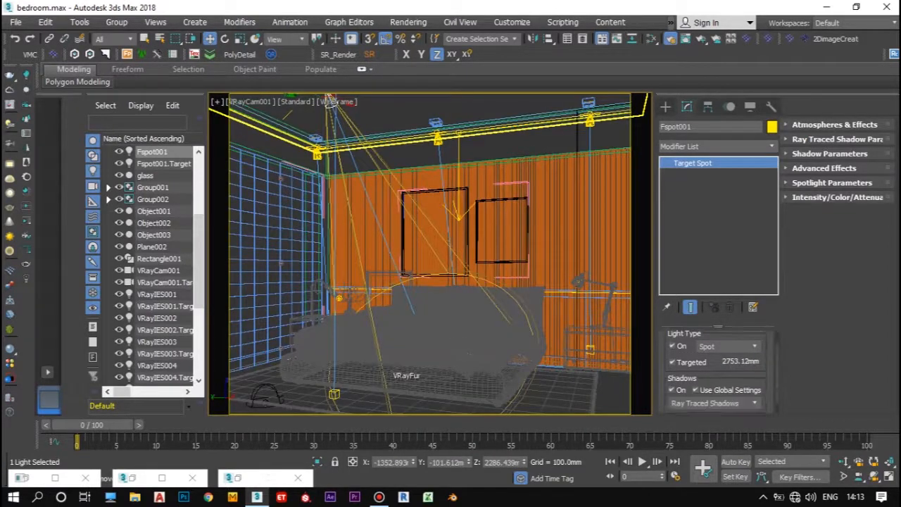
{"action": "left_click", "coordinate": [728, 382]}
{"action": "left_click", "coordinate": [697, 394]}
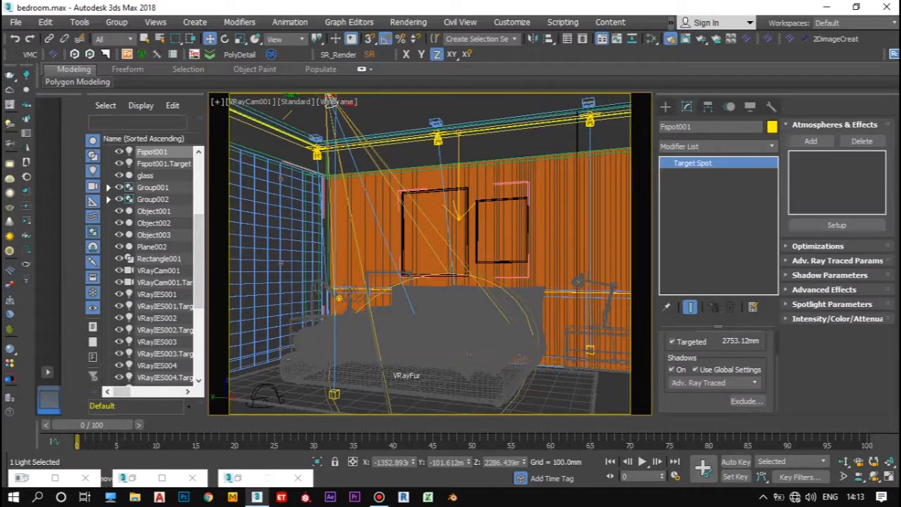
Step: Select VRayIES002 and disable it in the VRayIES parameters
{"action": "left_click", "coordinate": [158, 271]}
{"action": "left_click", "coordinate": [157, 318]}
{"action": "left_click", "coordinate": [758, 345]}
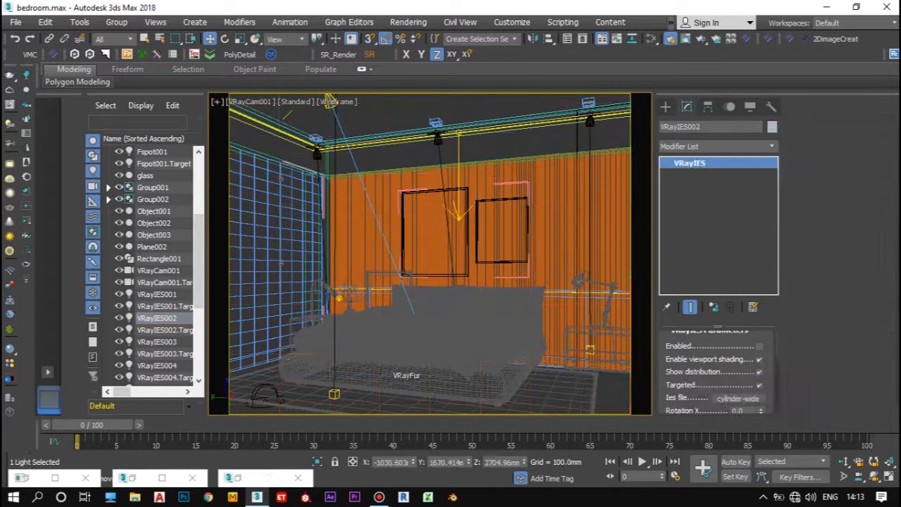
{"action": "scroll", "coordinate": [158, 365], "scroll_direction": "down", "scroll_amount": 2}
Step: Turn off mesh light VRayLight002 and plane light VRayLight004, then check VRayLight007
{"action": "left_click", "coordinate": [158, 365]}
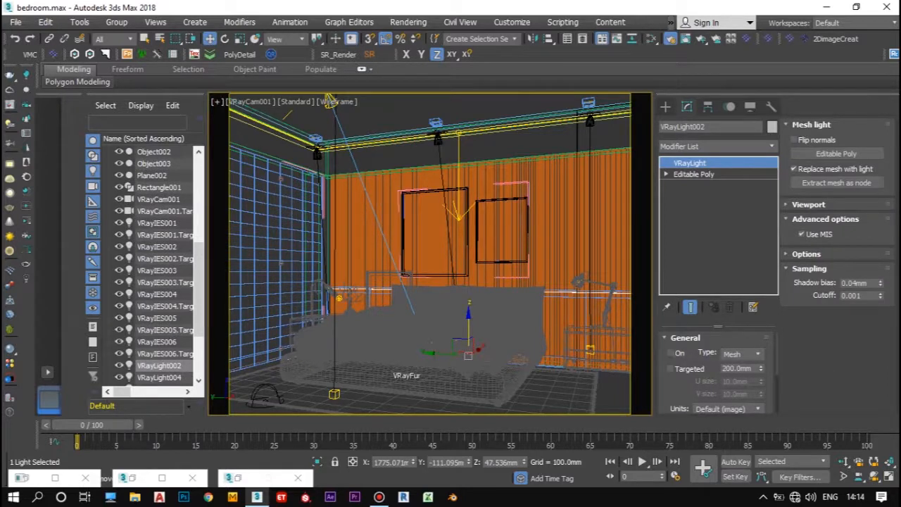
{"action": "left_click", "coordinate": [159, 377]}
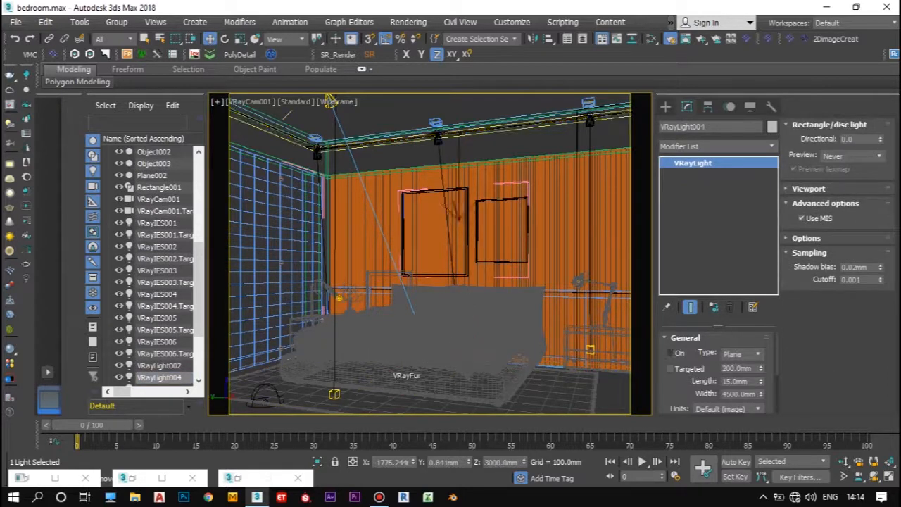
{"action": "scroll", "coordinate": [151, 265], "scroll_direction": "down", "scroll_amount": 3}
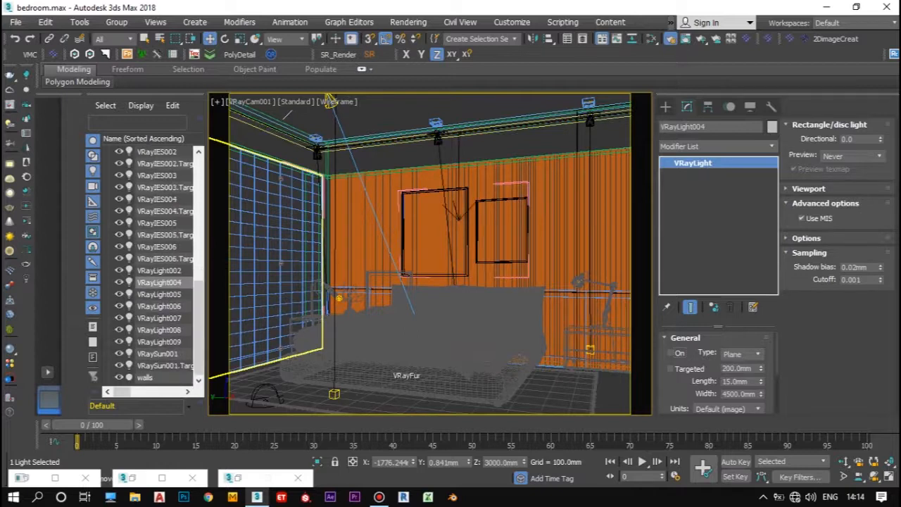
{"action": "left_click", "coordinate": [159, 318]}
Step: Close the V-Ray messages, restore the frame buffer to a smaller window and start an interactive render
{"action": "left_click", "coordinate": [55, 478]}
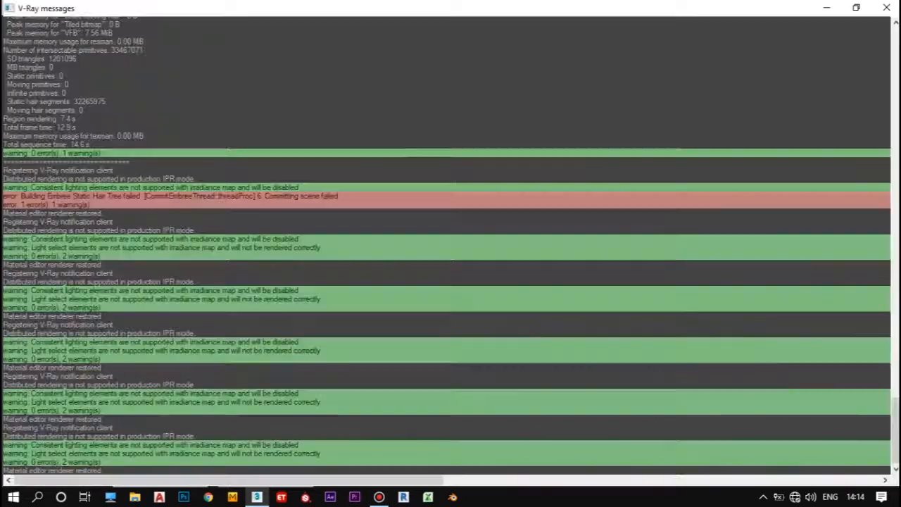
{"action": "left_click", "coordinate": [887, 7]}
{"action": "left_click", "coordinate": [162, 478]}
{"action": "left_click", "coordinate": [856, 7]}
{"action": "left_click", "coordinate": [386, 77]}
{"action": "left_click", "coordinate": [479, 77]}
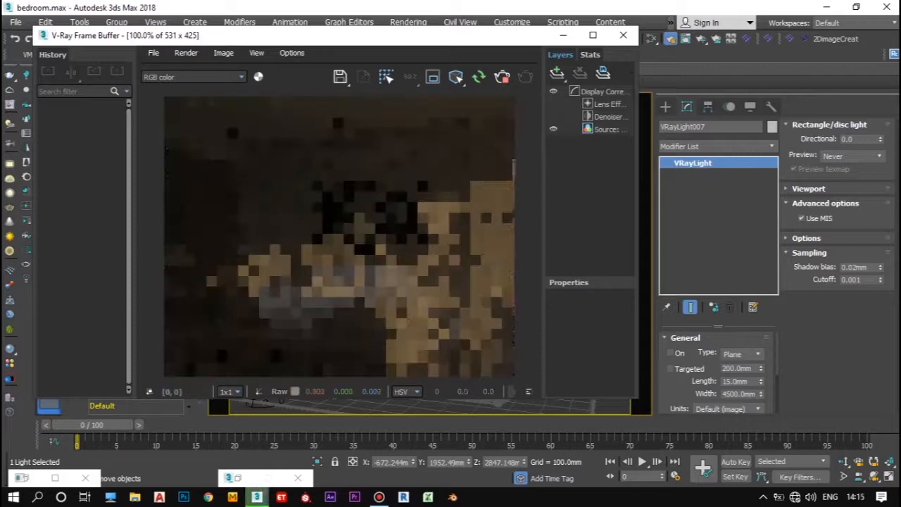
Step: Select the spot light Fspot001, set its hotspot to 1.8 and bring the interactive render back into view
{"action": "left_click", "coordinate": [830, 125]}
{"action": "scroll", "coordinate": [718, 373], "scroll_direction": "down", "scroll_amount": 2}
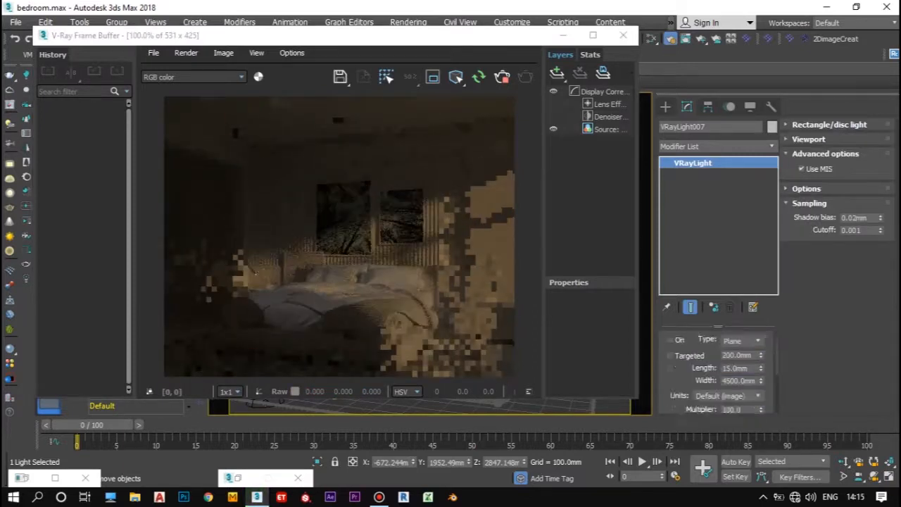
{"action": "left_click", "coordinate": [562, 35]}
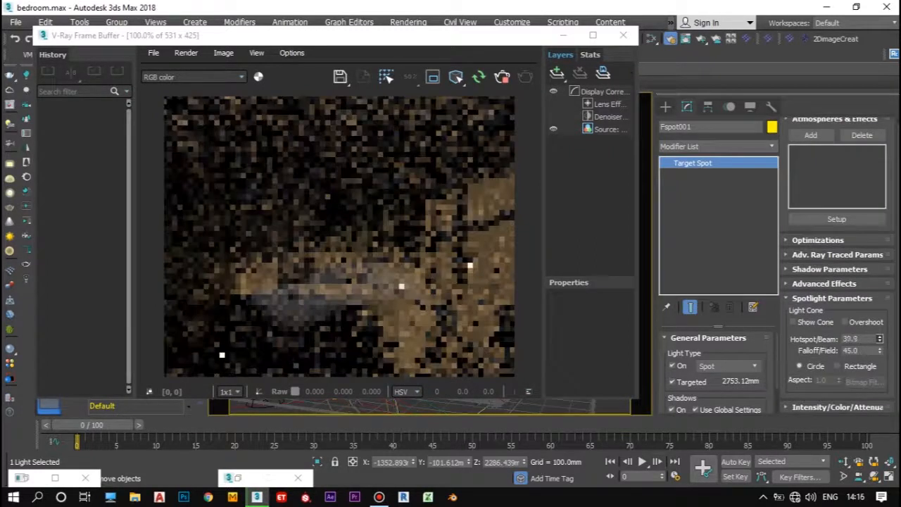
{"action": "left_click", "coordinate": [561, 35]}
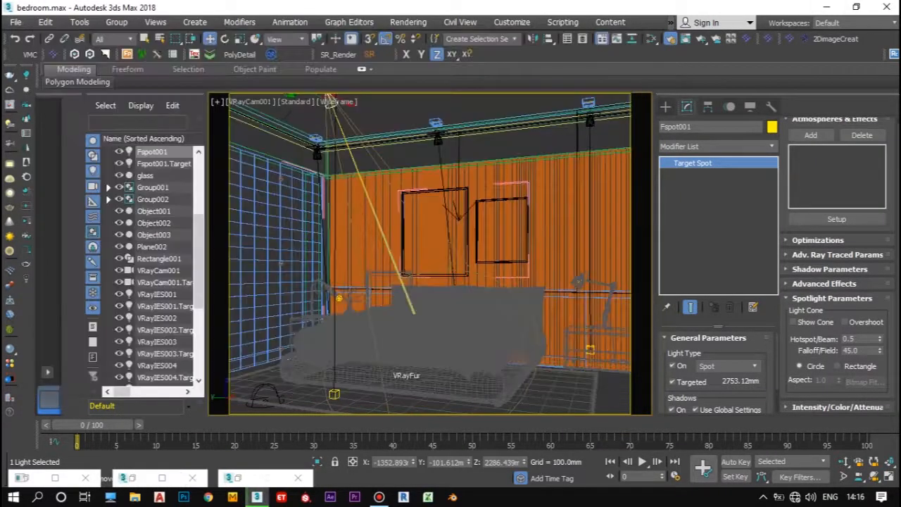
{"action": "left_click", "coordinate": [161, 478]}
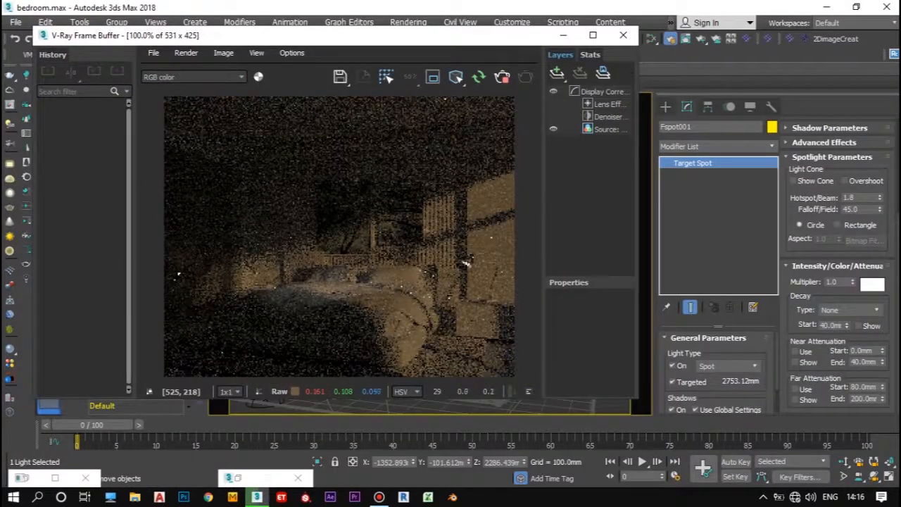
Step: Try a multiplier of 10 on the spot light, then set it to 5.0 with hotspot 0.5 and falloff 53.3
{"action": "double_click", "coordinate": [831, 321]}
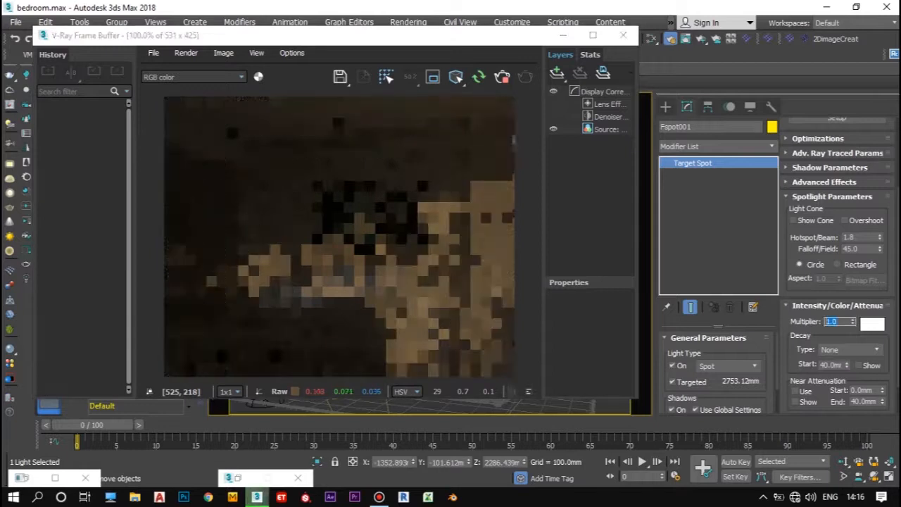
{"action": "type", "text": "10"}
{"action": "key", "text": "Return"}
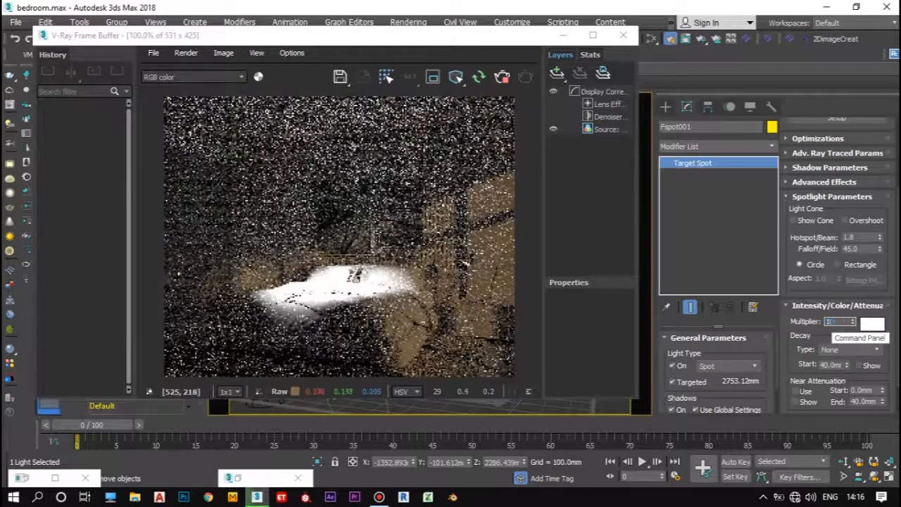
{"action": "mouse_move", "coordinate": [880, 249]}
{"action": "left_mouse_down"}
{"action": "mouse_move", "coordinate": [880, 231]}
{"action": "mouse_move", "coordinate": [879, 248]}
{"action": "mouse_move", "coordinate": [880, 239]}
{"action": "left_mouse_up"}
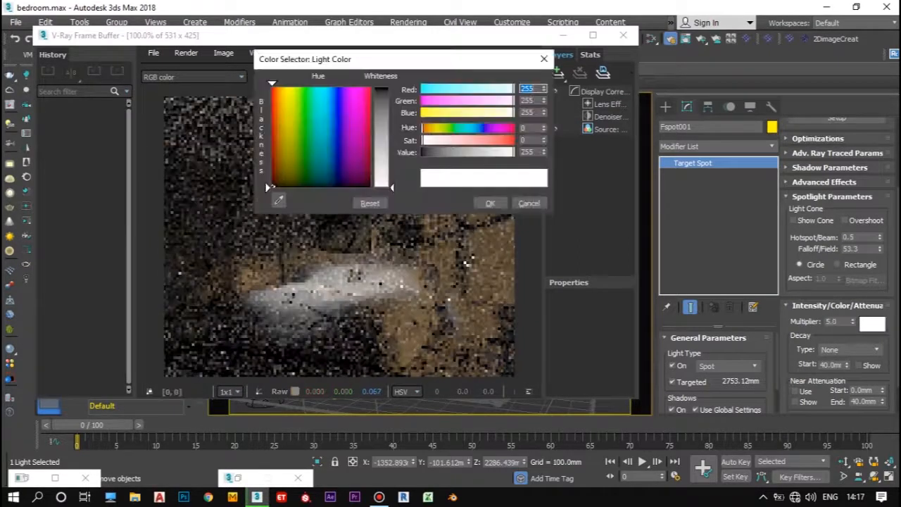
Step: Tint the spot light's color to a soft off-white and enlarge the frame buffer to check the render
{"action": "left_click", "coordinate": [293, 129]}
{"action": "left_click_drag", "start_coordinate": [393, 187], "coordinate": [392, 165]}
{"action": "left_click", "coordinate": [491, 203]}
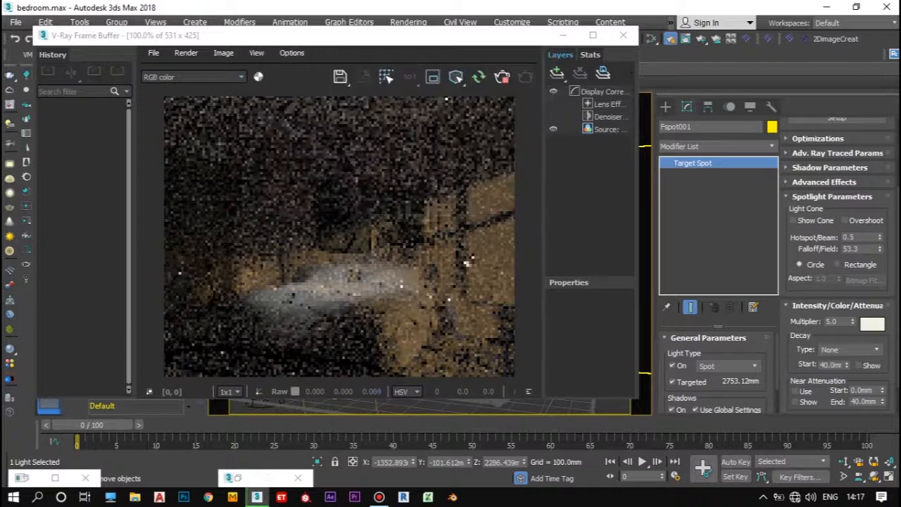
{"action": "left_click", "coordinate": [593, 35]}
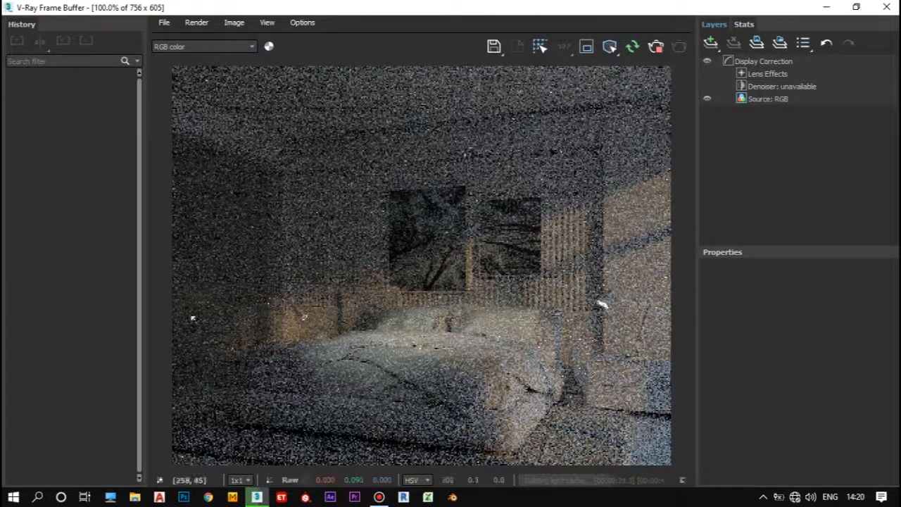
Step: Change VRaySun001's filter color to a pale bluish white and restart the interactive render
{"action": "left_click", "coordinate": [827, 7]}
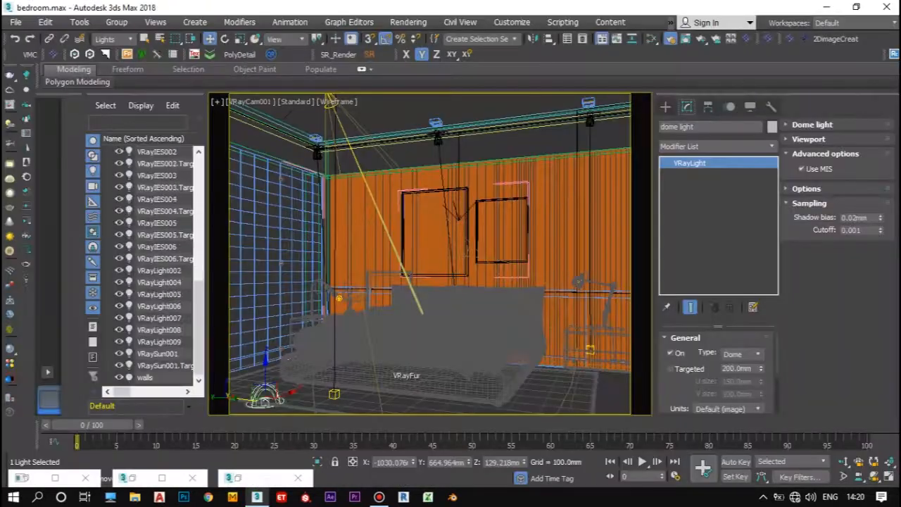
{"action": "left_click", "coordinate": [158, 353]}
{"action": "left_click", "coordinate": [740, 393]}
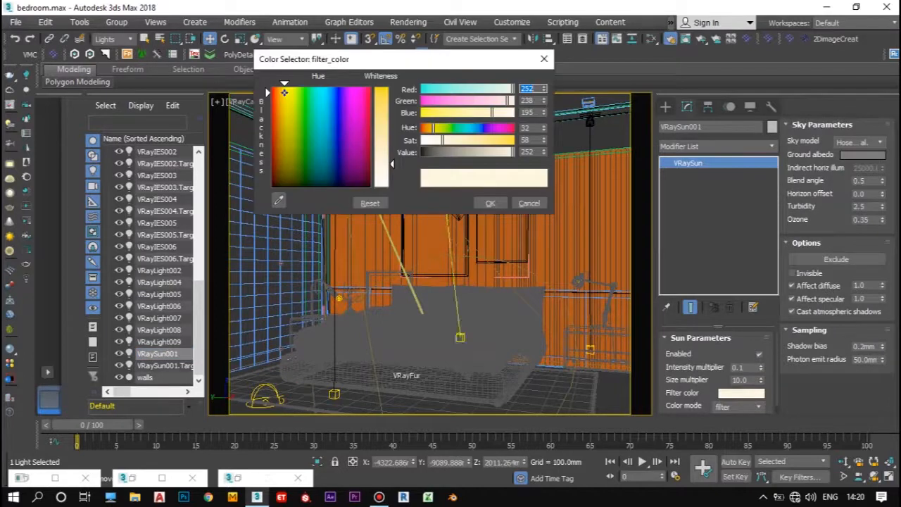
{"action": "left_click", "coordinate": [490, 204]}
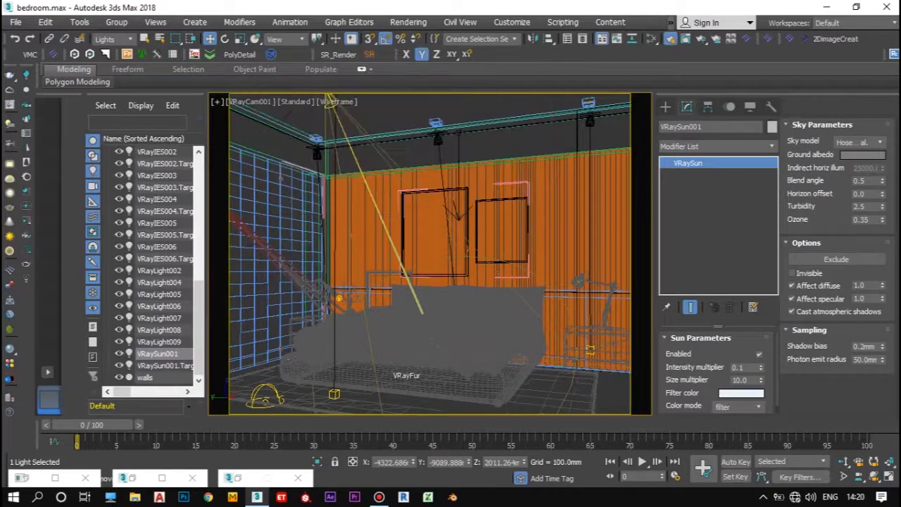
{"action": "left_click", "coordinate": [162, 478]}
{"action": "left_click", "coordinate": [633, 46]}
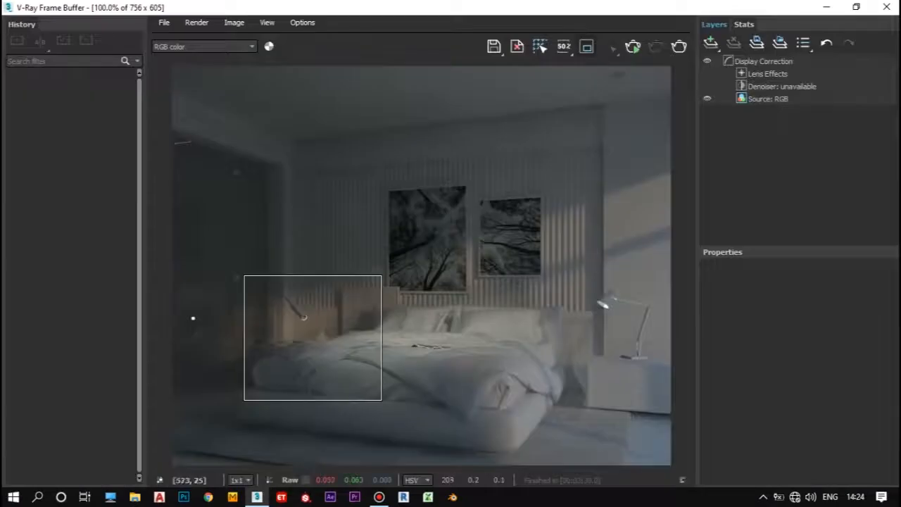
Step: Render only a region over the lower part of the dark wardrobe glass to examine the light reflection, then stop it
{"action": "left_click_drag", "start_coordinate": [172, 265], "coordinate": [241, 379]}
{"action": "left_click", "coordinate": [633, 46]}
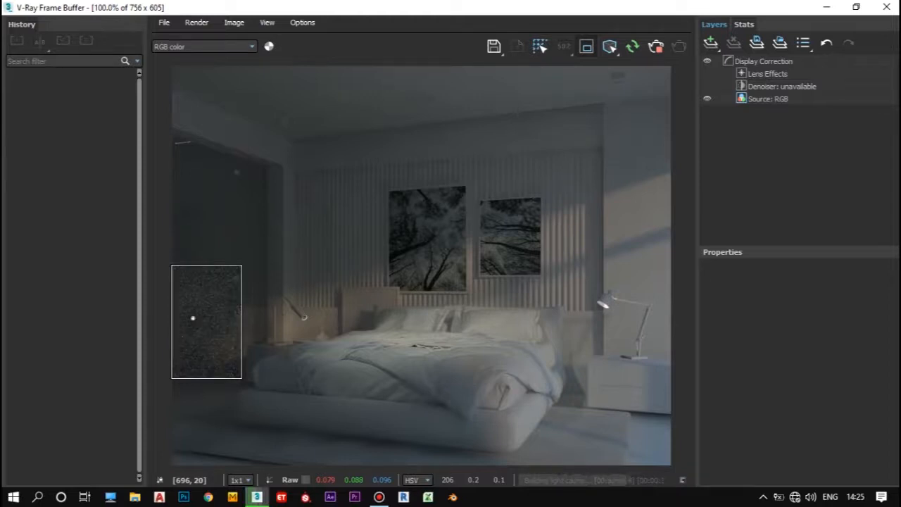
{"action": "left_click", "coordinate": [656, 46]}
Step: Try VRayLight009 with Affect specular and Affect reflections off in the region render, then turn both options back on
{"action": "left_click", "coordinate": [827, 7]}
{"action": "left_click", "coordinate": [792, 274]}
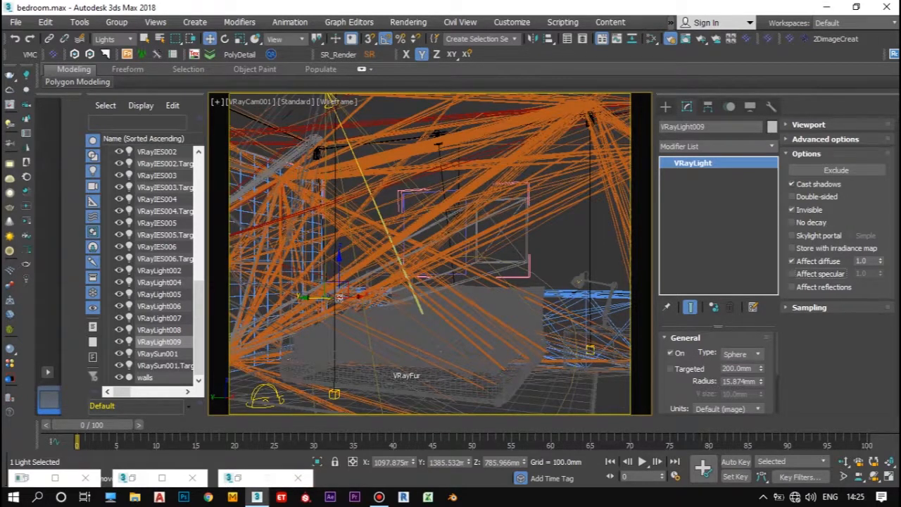
{"action": "left_click", "coordinate": [267, 478]}
{"action": "left_click", "coordinate": [633, 47]}
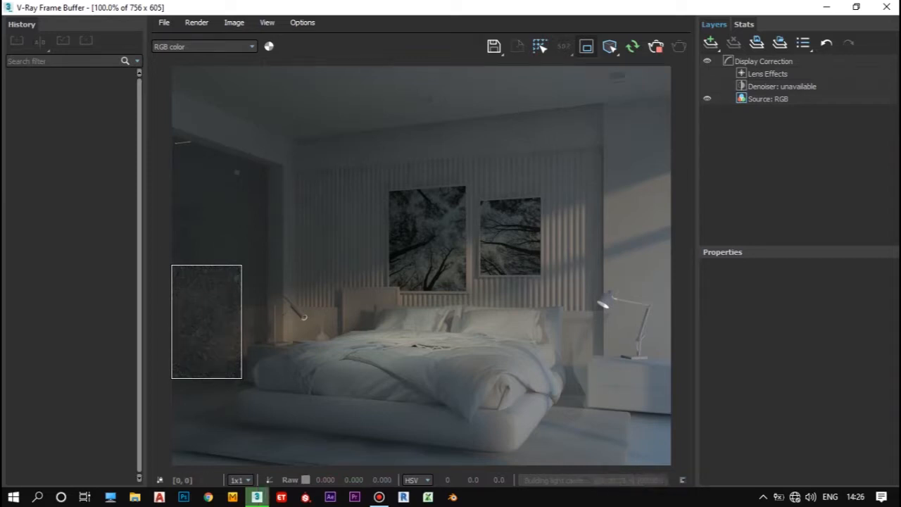
{"action": "left_click", "coordinate": [826, 8]}
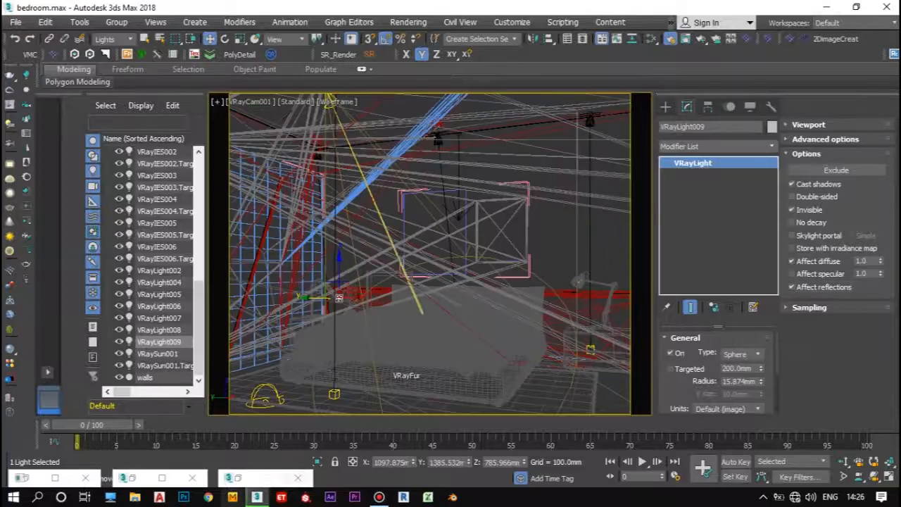
{"action": "left_click", "coordinate": [162, 478]}
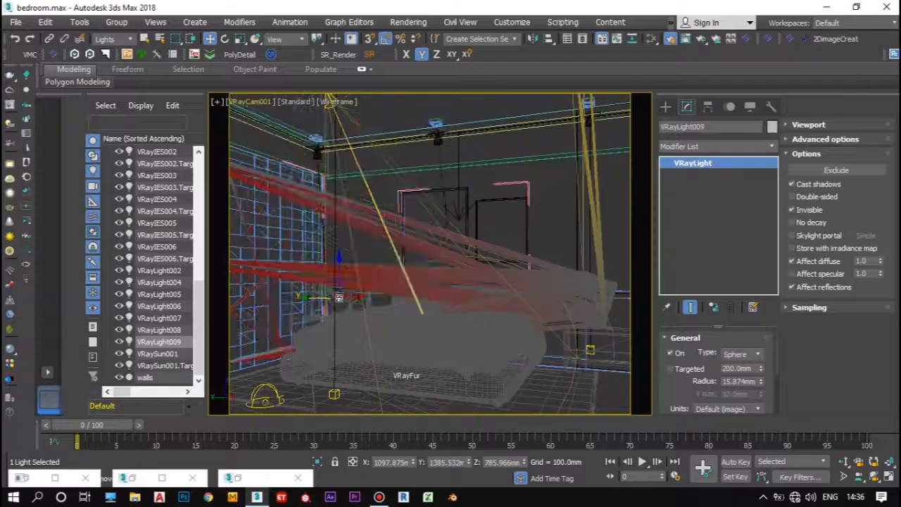
Step: Switch from the camera to a shaded Front view framing the room's window
{"action": "left_click", "coordinate": [239, 101]}
{"action": "left_click", "coordinate": [275, 145]}
{"action": "left_click", "coordinate": [616, 131]}
{"action": "left_click", "coordinate": [243, 105]}
{"action": "left_click", "coordinate": [271, 208]}
{"action": "scroll", "coordinate": [451, 331], "scroll_direction": "down", "scroll_amount": 7}
{"action": "key", "text": "F3"}
{"action": "scroll", "coordinate": [455, 215], "scroll_direction": "up", "scroll_amount": 2}
{"action": "scroll", "coordinate": [409, 209], "scroll_direction": "down", "scroll_amount": 2}
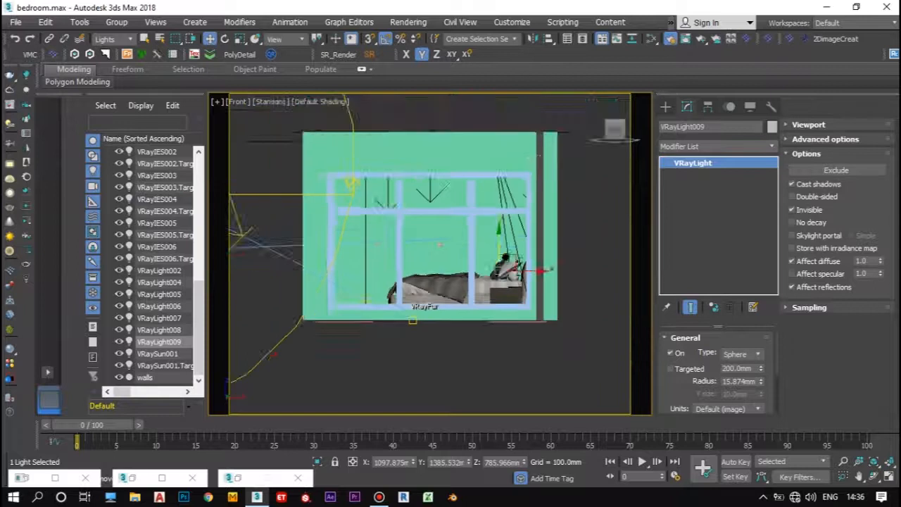
Step: Draw a V-Ray plane light about 3064 by 2014 mm across the whole window opening
{"action": "scroll", "coordinate": [409, 208], "scroll_direction": "up", "scroll_amount": 2}
{"action": "left_click", "coordinate": [665, 106]}
{"action": "left_click", "coordinate": [717, 144]}
{"action": "left_click", "coordinate": [671, 194]}
{"action": "left_click", "coordinate": [689, 187]}
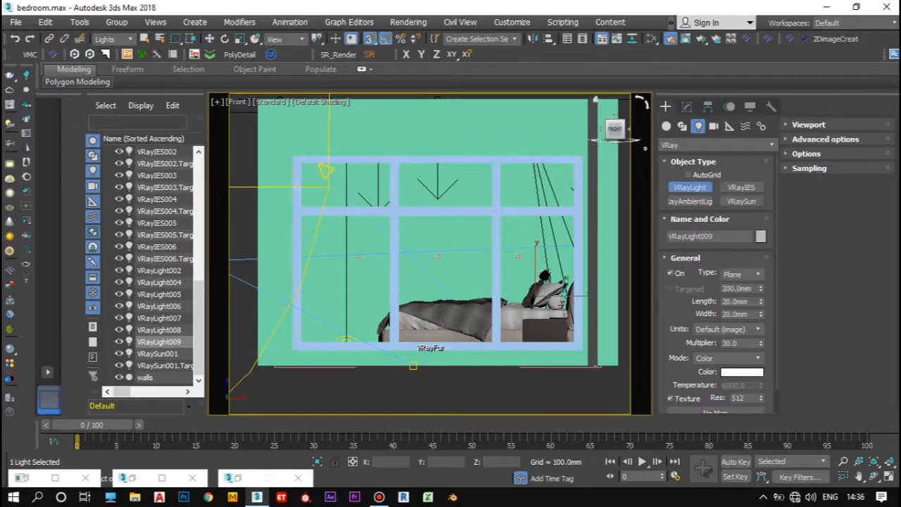
{"action": "left_click_drag", "start_coordinate": [302, 163], "coordinate": [574, 343]}
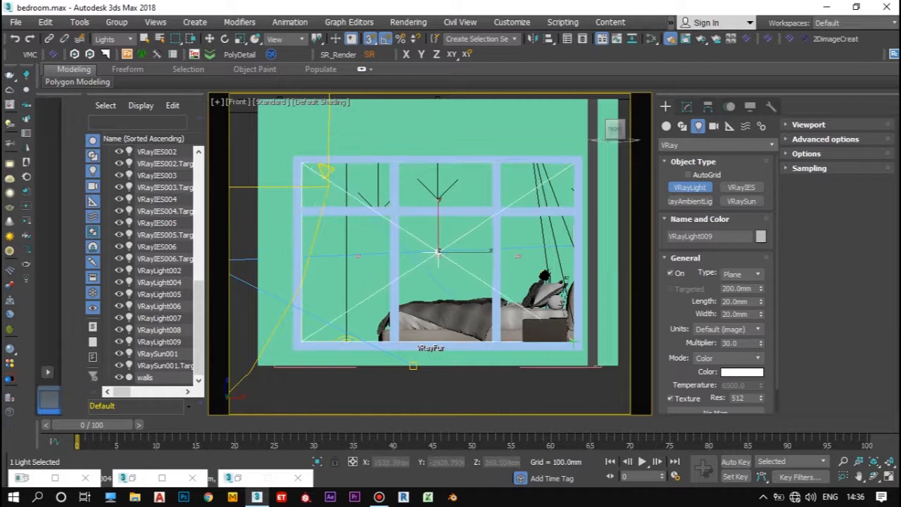
Step: Turn off snapping and shift the new plane light along Y to align it with the window frame
{"action": "middle_click_drag", "start_coordinate": [519, 316], "coordinate": [619, 352], "text": "alt"}
{"action": "scroll", "coordinate": [584, 350], "scroll_direction": "down", "scroll_amount": 4}
{"action": "key", "text": "s"}
{"action": "scroll", "coordinate": [485, 239], "scroll_direction": "up", "scroll_amount": 4}
{"action": "key", "text": "w"}
{"action": "scroll", "coordinate": [486, 225], "scroll_direction": "up", "scroll_amount": 2}
{"action": "left_click_drag", "start_coordinate": [515, 214], "coordinate": [486, 204]}
{"action": "scroll", "coordinate": [479, 204], "scroll_direction": "down", "scroll_amount": 3}
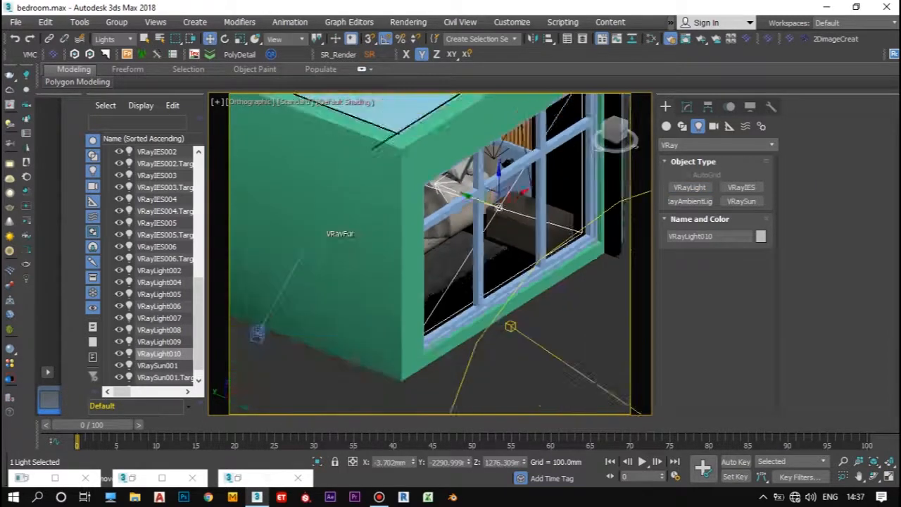
{"action": "scroll", "coordinate": [583, 232], "scroll_direction": "up", "scroll_amount": 5}
{"action": "left_click_drag", "start_coordinate": [574, 244], "coordinate": [599, 252]}
{"action": "scroll", "coordinate": [429, 226], "scroll_direction": "down", "scroll_amount": 4}
{"action": "scroll", "coordinate": [461, 232], "scroll_direction": "up", "scroll_amount": 2}
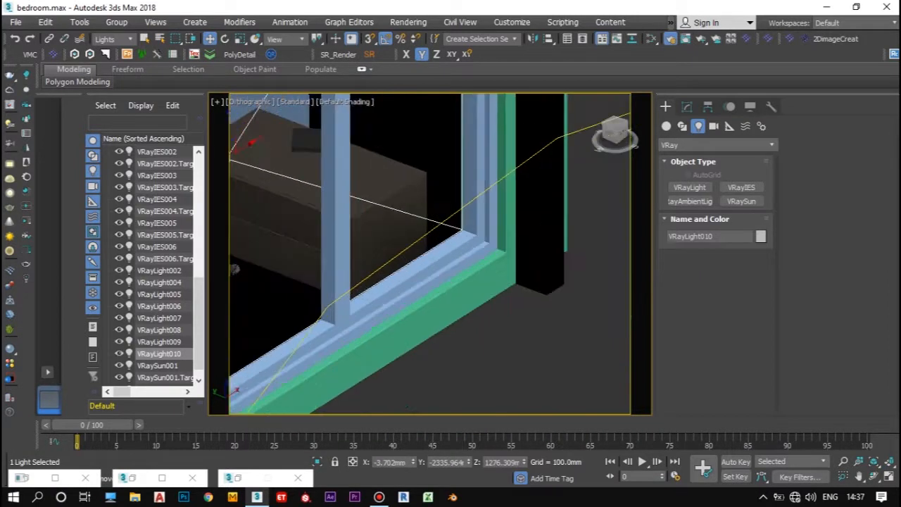
Step: Make the window light VRayLight010 a skylight portal, then render the VRayCam001 view and inspect the result
{"action": "left_click", "coordinate": [687, 106]}
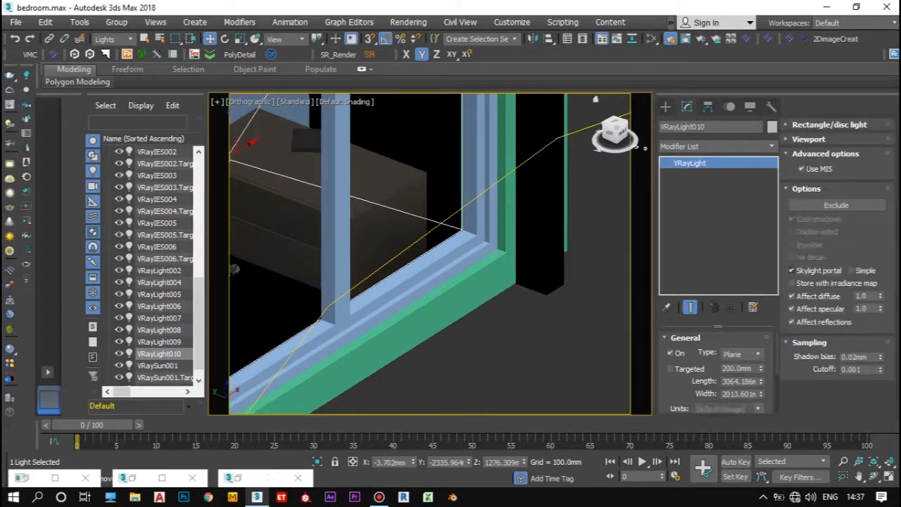
{"action": "key", "text": "c"}
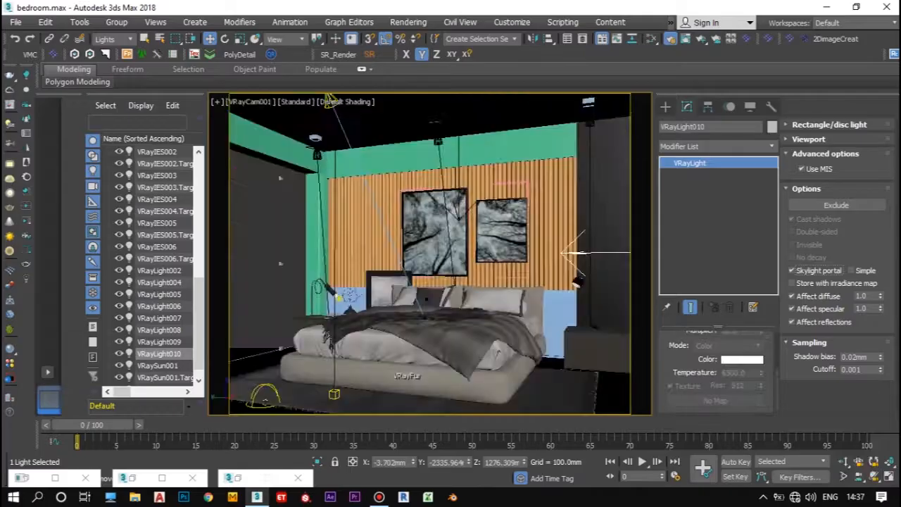
{"action": "key", "text": "shift+q"}
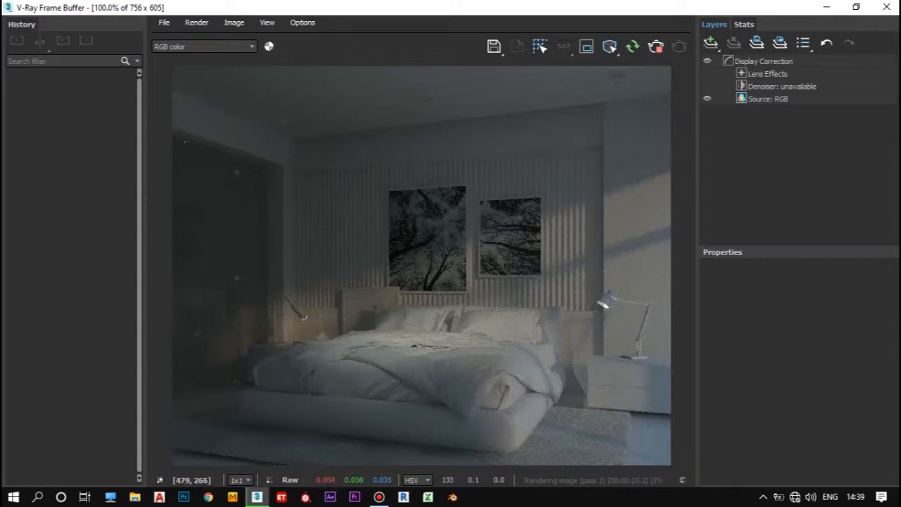
{"action": "scroll", "coordinate": [403, 312], "scroll_direction": "up", "scroll_amount": 1}
{"action": "scroll", "coordinate": [441, 257], "scroll_direction": "down", "scroll_amount": 1}
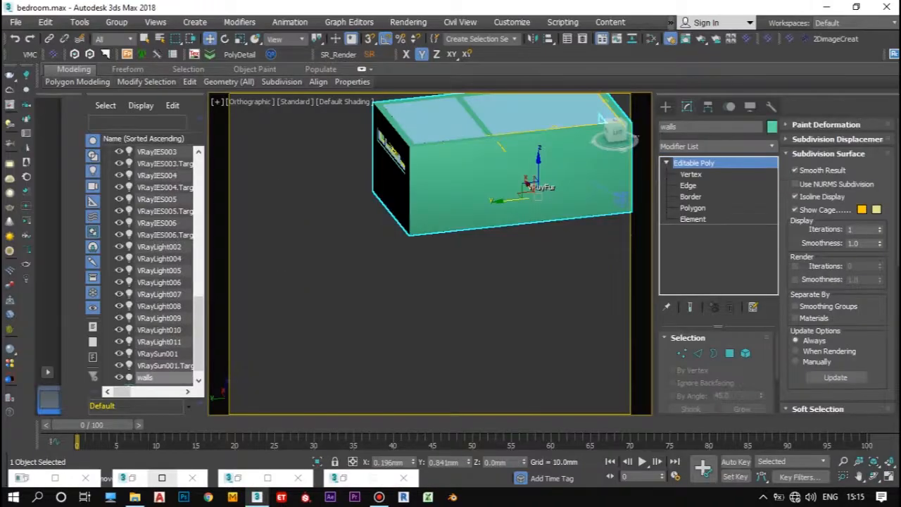
Step: Hide the walls, select the ceiling over the adjoining room and scale it down to 93 in X and 90 in Y
{"action": "left_click", "coordinate": [119, 377]}
{"action": "middle_click_drag", "start_coordinate": [423, 303], "coordinate": [400, 299], "text": "alt"}
{"action": "left_click", "coordinate": [431, 131]}
{"action": "scroll", "coordinate": [424, 133], "scroll_direction": "up", "scroll_amount": 6}
{"action": "key", "text": "r"}
{"action": "scroll", "coordinate": [426, 222], "scroll_direction": "down", "scroll_amount": 5}
{"action": "left_click_drag", "start_coordinate": [434, 320], "coordinate": [434, 325]}
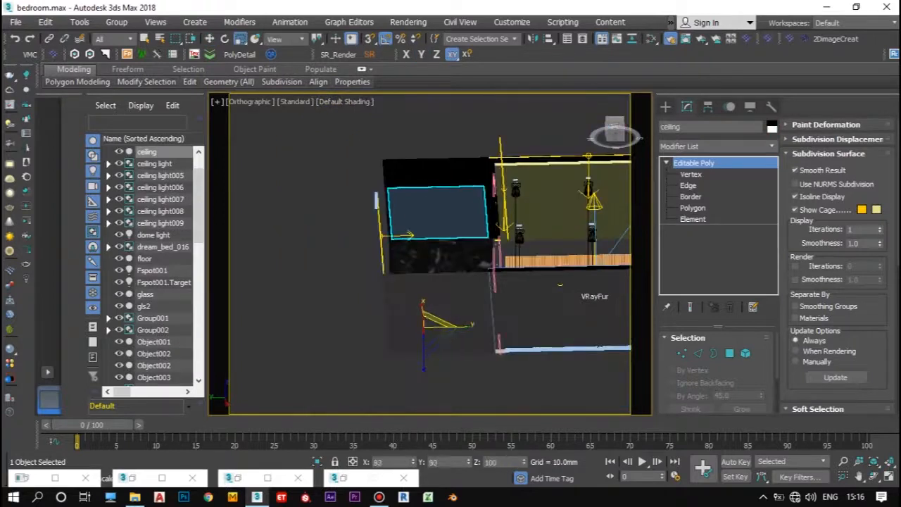
Step: Center the ceiling's pivot on the object and reposition the ceiling within the adjoining room
{"action": "key", "text": "w"}
{"action": "scroll", "coordinate": [435, 221], "scroll_direction": "up", "scroll_amount": 3}
{"action": "left_click", "coordinate": [686, 106]}
{"action": "left_click", "coordinate": [715, 197]}
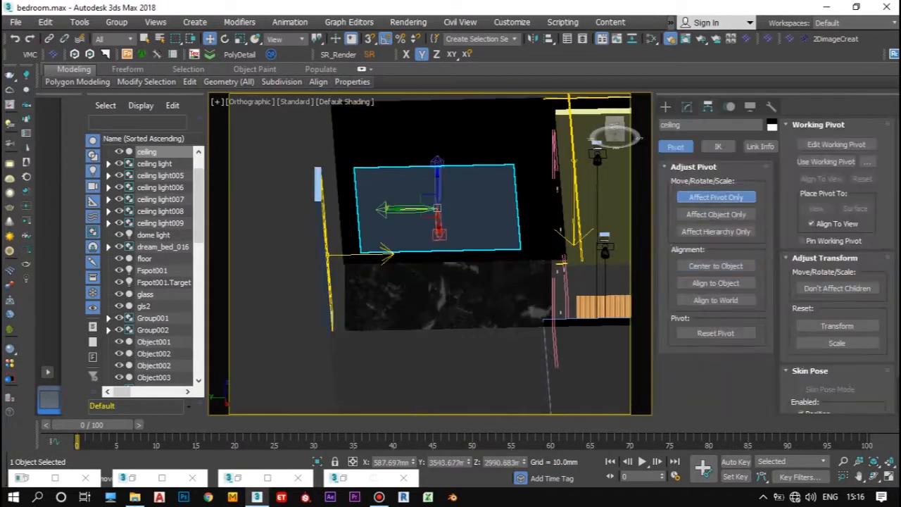
{"action": "left_click", "coordinate": [687, 106]}
{"action": "scroll", "coordinate": [436, 211], "scroll_direction": "up", "scroll_amount": 2}
{"action": "middle_click_drag", "start_coordinate": [436, 211], "coordinate": [468, 247], "text": "alt"}
Step: Hide the floor and draw a narrow V-Ray plane light about 1982 by 126 mm along the ceiling's edge, using AutoGrid
{"action": "left_click", "coordinate": [144, 258]}
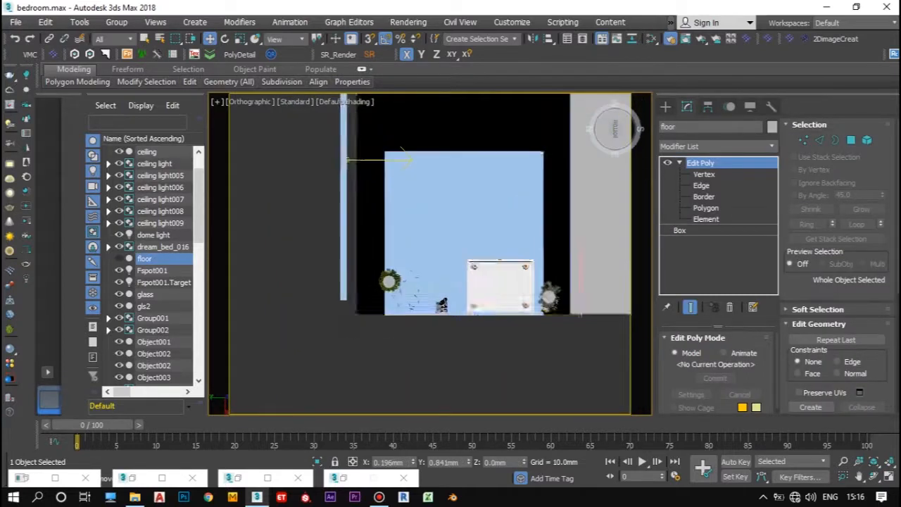
{"action": "scroll", "coordinate": [394, 232], "scroll_direction": "up", "scroll_amount": 2}
{"action": "left_click", "coordinate": [665, 106]}
{"action": "left_click", "coordinate": [690, 187]}
{"action": "scroll", "coordinate": [360, 186], "scroll_direction": "down", "scroll_amount": 2}
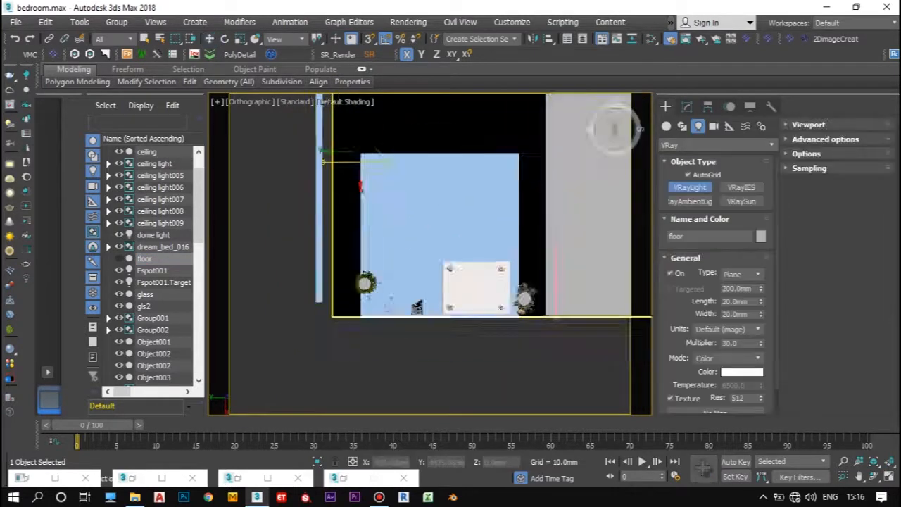
{"action": "scroll", "coordinate": [360, 187], "scroll_direction": "up", "scroll_amount": 1}
{"action": "left_click_drag", "start_coordinate": [346, 138], "coordinate": [363, 384]}
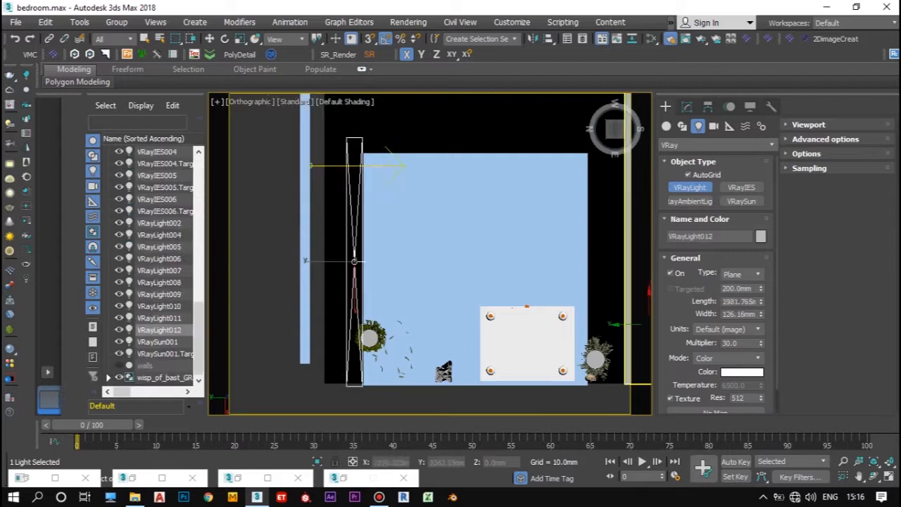
Step: Set the new strip light's width to 10 mm and reposition it from the Left view
{"action": "scroll", "coordinate": [349, 259], "scroll_direction": "up", "scroll_amount": 3}
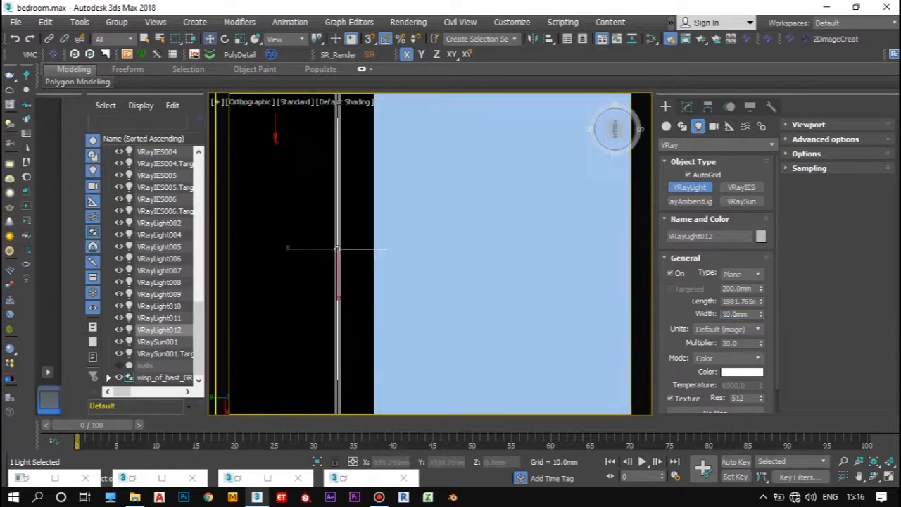
{"action": "key", "text": "w"}
{"action": "scroll", "coordinate": [359, 211], "scroll_direction": "down", "scroll_amount": 5}
{"action": "key", "text": "l"}
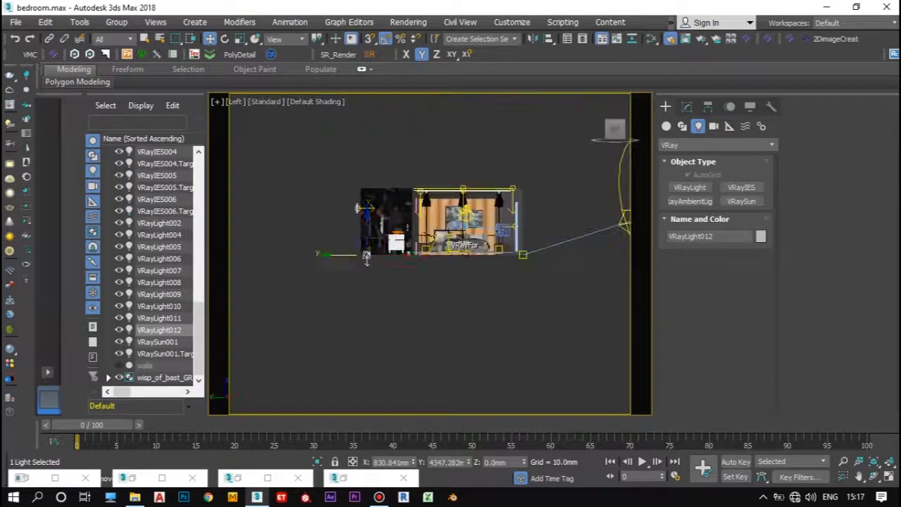
{"action": "scroll", "coordinate": [361, 232], "scroll_direction": "up", "scroll_amount": 4}
{"action": "middle_click_drag", "start_coordinate": [303, 218], "coordinate": [352, 257], "text": "alt"}
Step: Select the ceiling above the strip light and undo the last two changes
{"action": "scroll", "coordinate": [338, 261], "scroll_direction": "up", "scroll_amount": 5}
{"action": "left_click", "coordinate": [363, 266]}
{"action": "scroll", "coordinate": [362, 261], "scroll_direction": "down", "scroll_amount": 2}
{"action": "key", "text": "ctrl+z"}
{"action": "key", "text": "ctrl+z"}
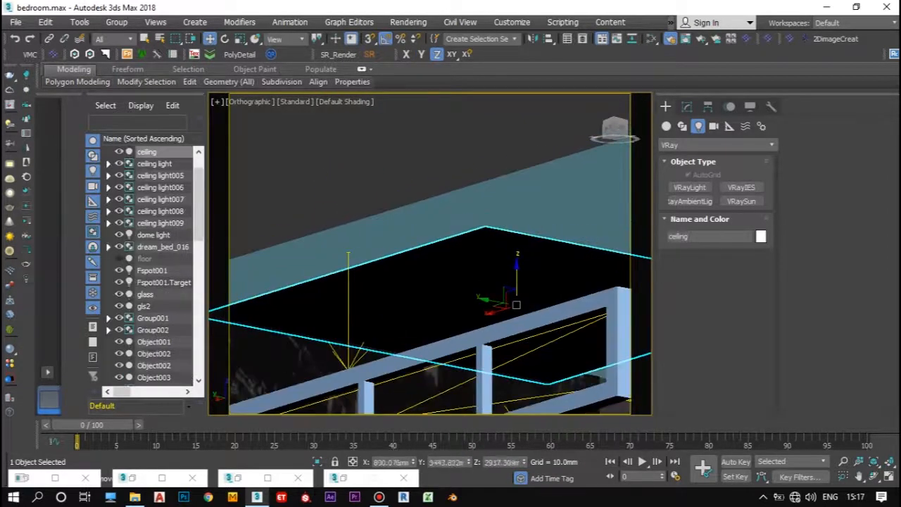
Step: Select the strip light in the adjoining room and shorten it to about 1797 mm, working from above
{"action": "scroll", "coordinate": [352, 190], "scroll_direction": "down", "scroll_amount": 5}
{"action": "left_click", "coordinate": [615, 131]}
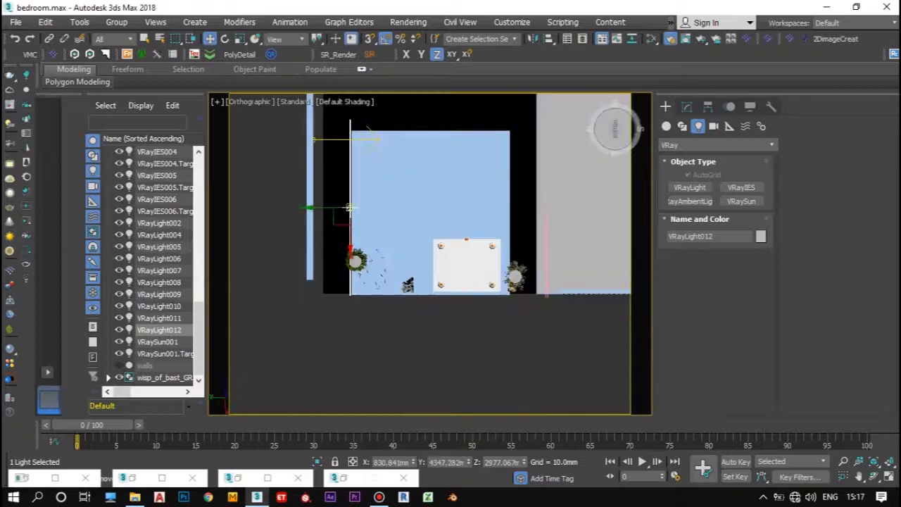
{"action": "left_click", "coordinate": [686, 106]}
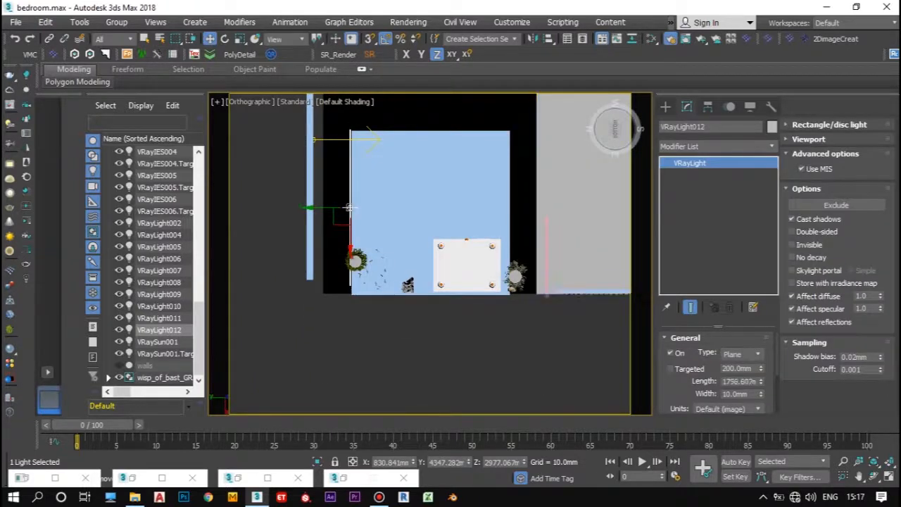
{"action": "scroll", "coordinate": [352, 221], "scroll_direction": "up", "scroll_amount": 2}
{"action": "scroll", "coordinate": [352, 229], "scroll_direction": "down", "scroll_amount": 2}
{"action": "middle_click_drag", "start_coordinate": [352, 229], "coordinate": [390, 279]}
{"action": "scroll", "coordinate": [394, 267], "scroll_direction": "up", "scroll_amount": 2}
Step: Copy the strip light to the opposite ceiling edge and place another rotated copy along the edge between them
{"action": "mouse_move", "coordinate": [367, 270]}
{"action": "left_mouse_down", "text": "shift"}
{"action": "mouse_move", "coordinate": [610, 269]}
{"action": "mouse_move", "coordinate": [606, 221]}
{"action": "mouse_move", "coordinate": [614, 213]}
{"action": "left_mouse_up", "text": "shift"}
{"action": "key", "text": "Return"}
{"action": "key", "text": "e"}
{"action": "key", "text": "Return"}
{"action": "key", "text": "w"}
{"action": "mouse_move", "coordinate": [602, 278]}
{"action": "left_mouse_down"}
{"action": "mouse_move", "coordinate": [478, 151]}
{"action": "mouse_move", "coordinate": [495, 148]}
{"action": "left_mouse_up"}
Step: Set the copied strip light to Temperature mode at 4500 with multiplier 200, and unhide all objects in the VRayCam001 view
{"action": "left_click", "coordinate": [248, 101]}
{"action": "left_click", "coordinate": [486, 114]}
{"action": "scroll", "coordinate": [718, 366], "scroll_direction": "down", "scroll_amount": 3}
{"action": "left_click", "coordinate": [729, 358]}
{"action": "left_click", "coordinate": [714, 380]}
{"action": "double_click", "coordinate": [735, 386]}
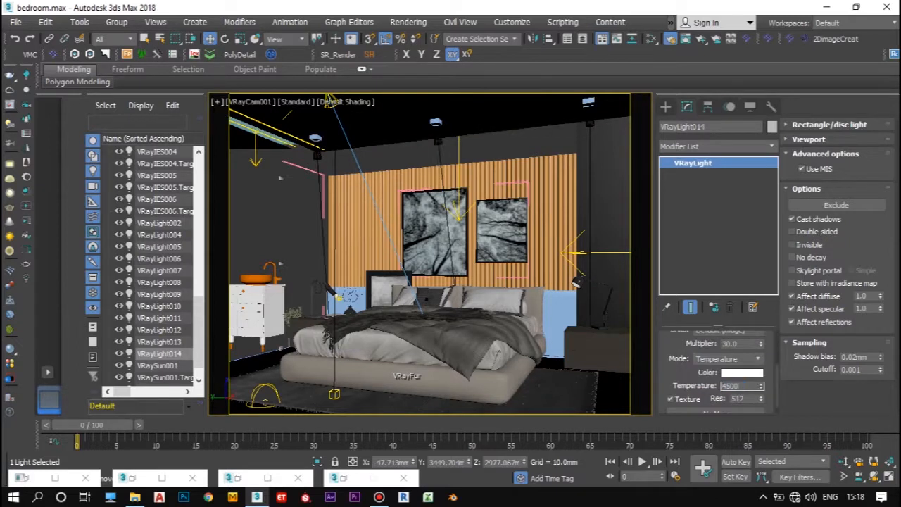
{"action": "right_click", "coordinate": [281, 177]}
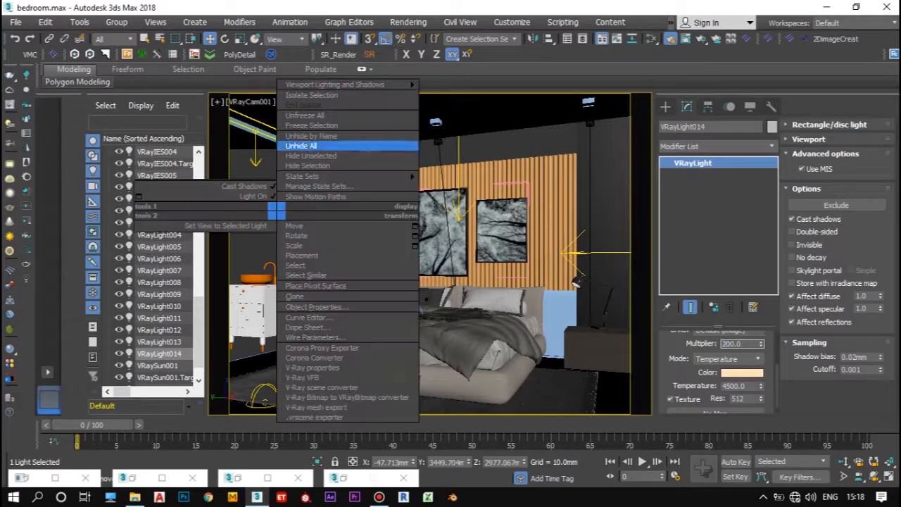
{"action": "left_click", "coordinate": [320, 145]}
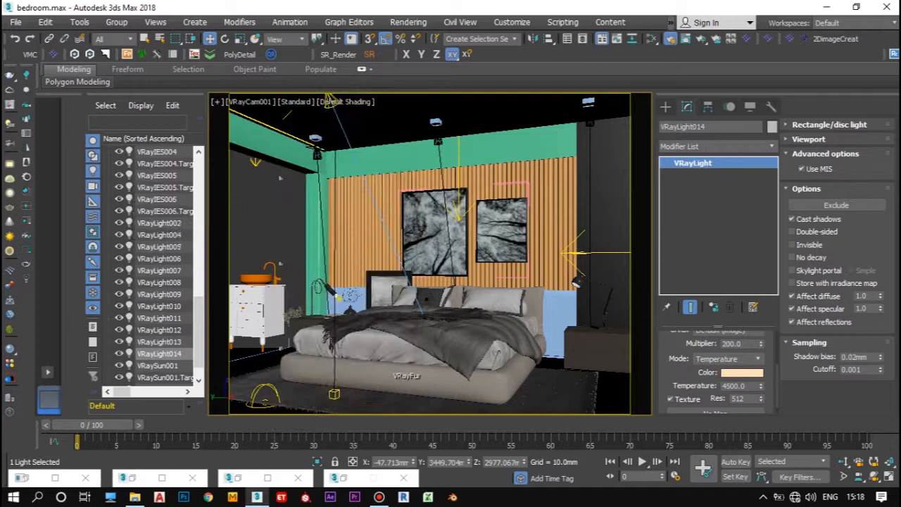
Step: Make the large plane light in the adjoining room invisible
{"action": "left_click", "coordinate": [132, 478]}
{"action": "left_click_drag", "start_coordinate": [211, 150], "coordinate": [212, 66]}
{"action": "left_click_drag", "start_coordinate": [214, 430], "coordinate": [213, 438]}
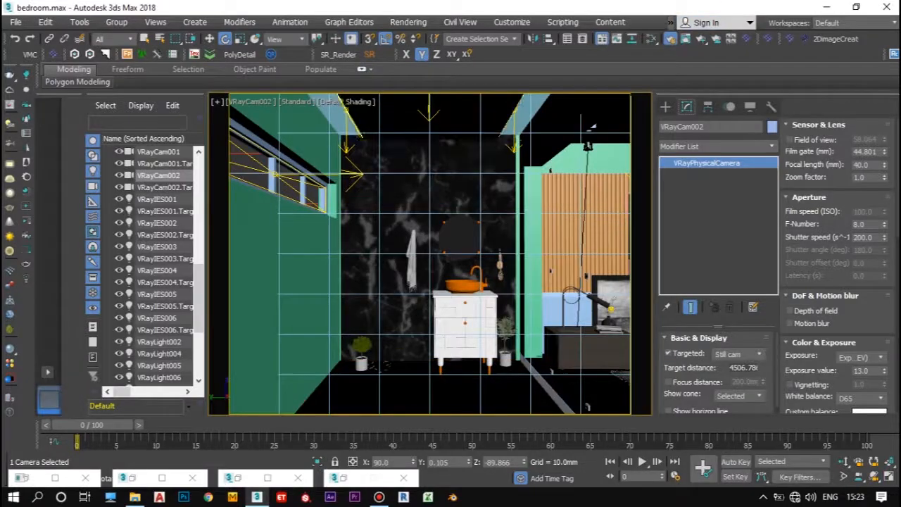
{"action": "left_click", "coordinate": [792, 245]}
{"action": "key", "text": "w"}
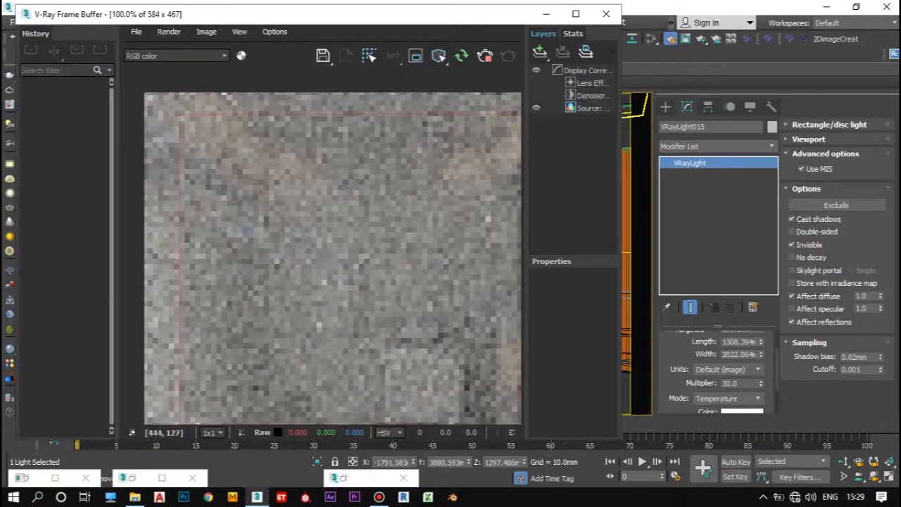
Step: Set the large plane light's multiplier to 5 while checking the bedroom render, and stop rendering
{"action": "scroll", "coordinate": [269, 208], "scroll_direction": "down", "scroll_amount": 1}
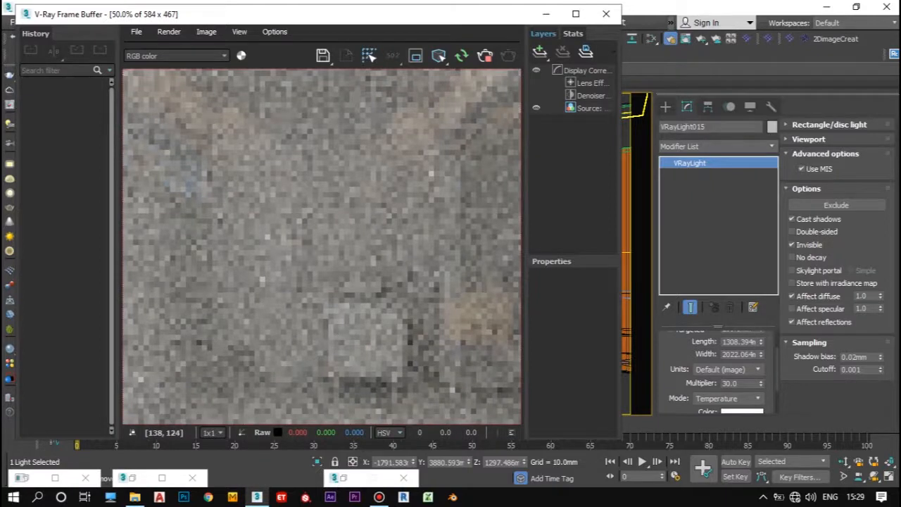
{"action": "scroll", "coordinate": [462, 277], "scroll_direction": "up", "scroll_amount": 1}
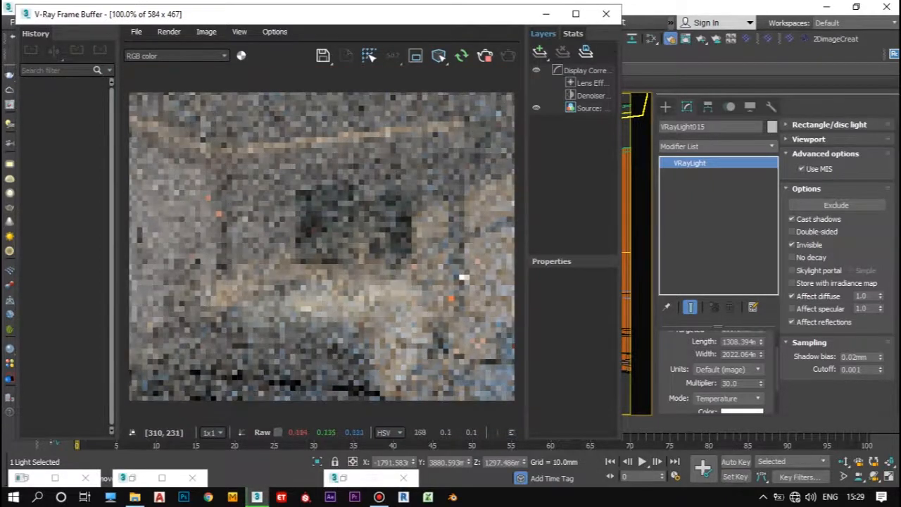
{"action": "double_click", "coordinate": [733, 383]}
{"action": "type", "text": "5"}
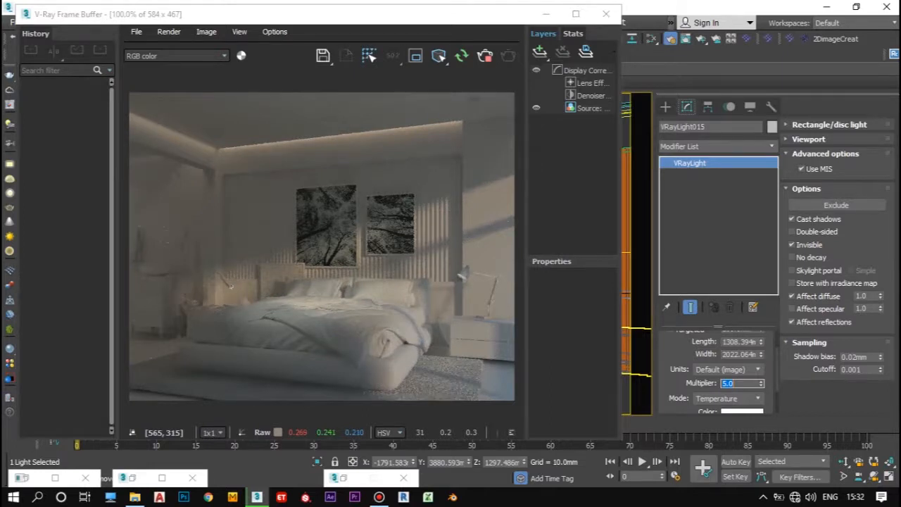
{"action": "left_click", "coordinate": [485, 55]}
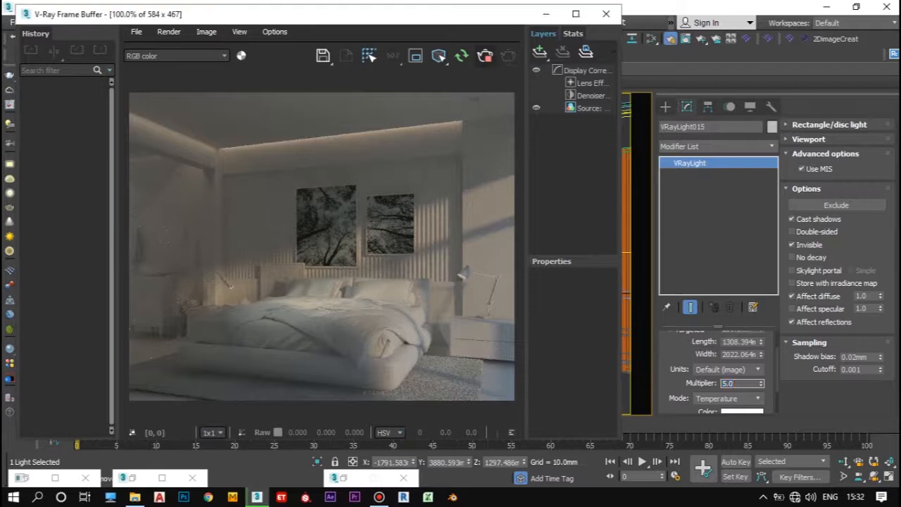
{"action": "left_click", "coordinate": [546, 14]}
Step: Copy the corner ceiling light fixture and its VRayIES001 light along Y into the adjoining room
{"action": "left_click", "coordinate": [316, 139]}
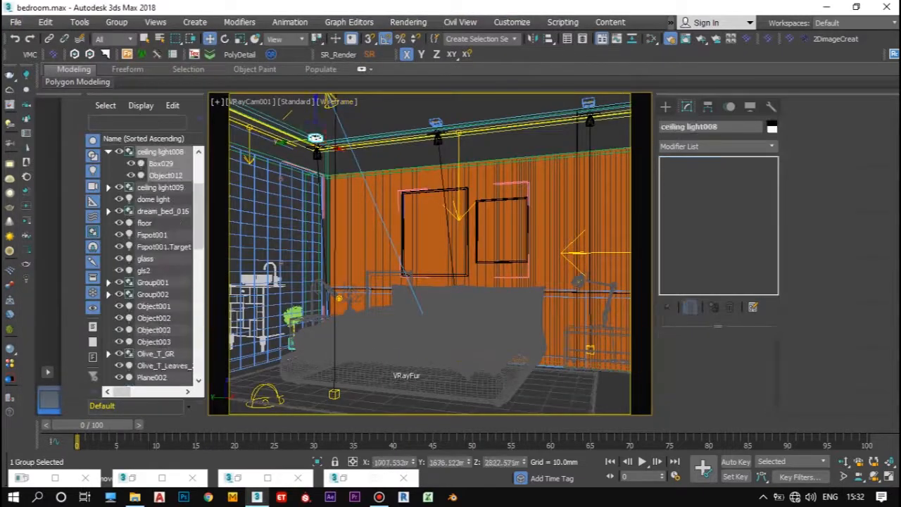
{"action": "left_click_drag", "start_coordinate": [293, 141], "coordinate": [209, 151], "text": "shift"}
{"action": "left_click", "coordinate": [453, 308]}
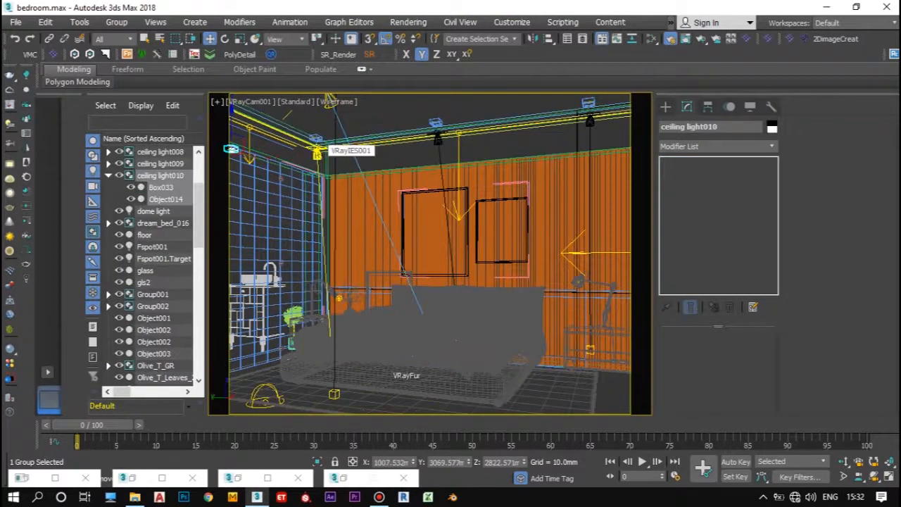
{"action": "left_click", "coordinate": [318, 152]}
{"action": "left_click", "coordinate": [316, 139]}
{"action": "left_click_drag", "start_coordinate": [315, 139], "coordinate": [220, 150], "text": "shift"}
{"action": "left_click", "coordinate": [453, 309]}
Step: Shift the copied ceiling fixture and IES light about -111 mm along Y in the shaded VRayCam002 view
{"action": "key", "text": "c"}
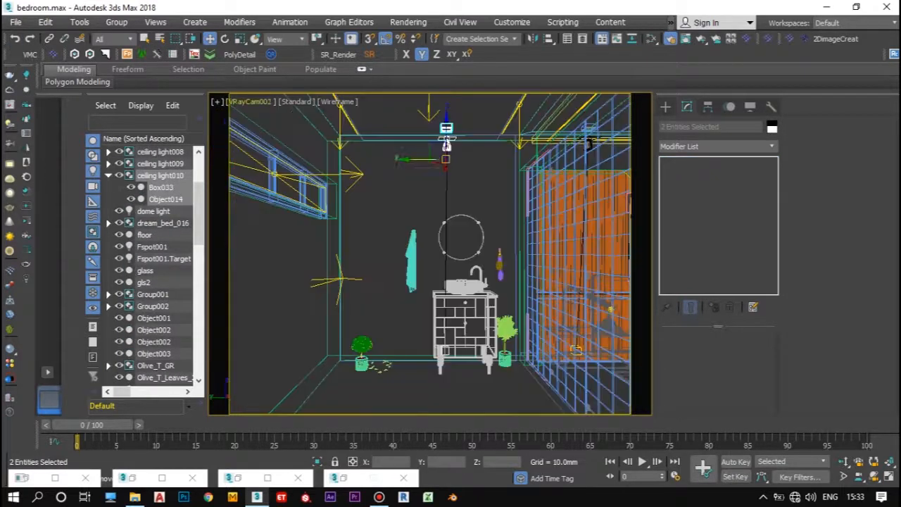
{"action": "key", "text": "F3"}
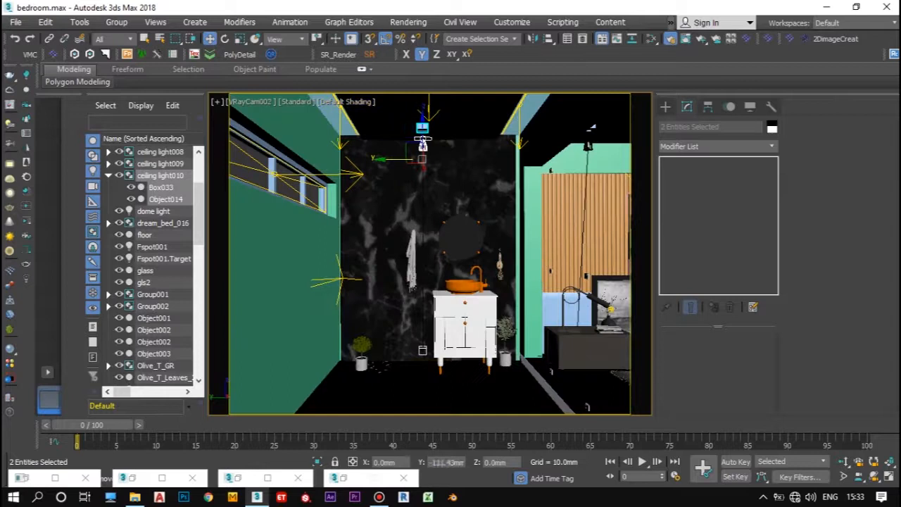
{"action": "left_click", "coordinate": [415, 150]}
{"action": "left_click", "coordinate": [423, 144]}
{"action": "left_click", "coordinate": [423, 350]}
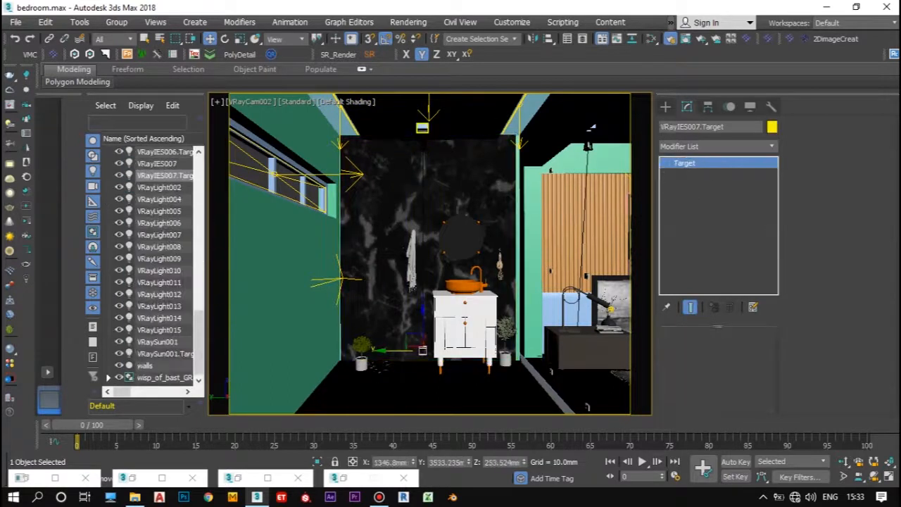
{"action": "left_click", "coordinate": [423, 129]}
{"action": "left_click", "coordinate": [422, 144], "text": "ctrl"}
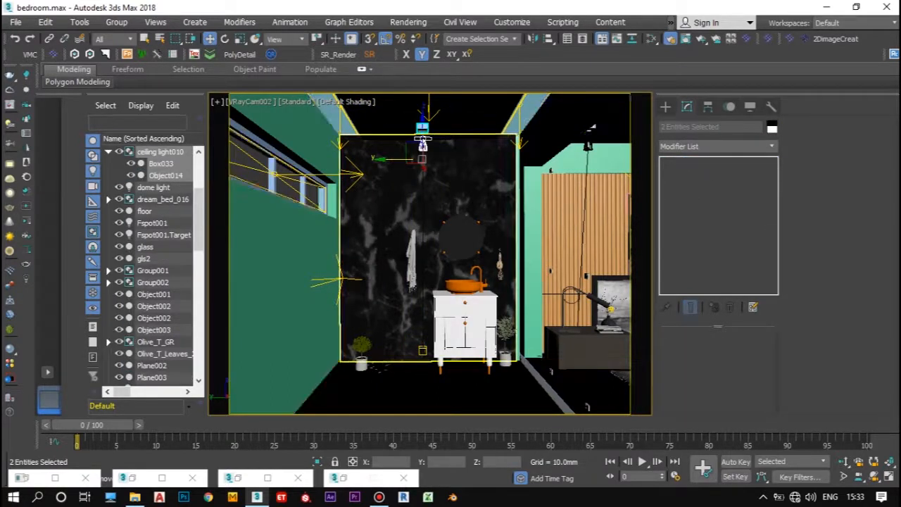
{"action": "left_click", "coordinate": [462, 140]}
{"action": "left_click", "coordinate": [450, 165]}
{"action": "left_click", "coordinate": [450, 166], "text": "ctrl"}
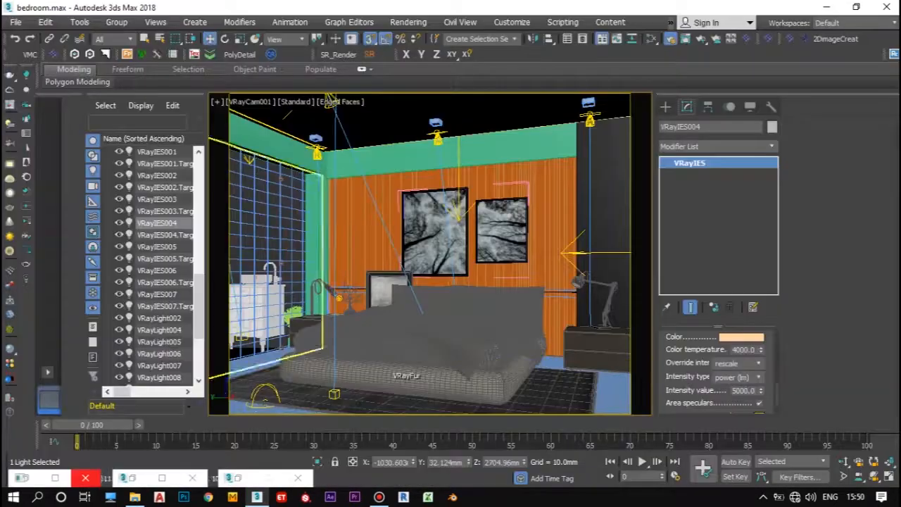
Step: Draw a V-Ray light of type Disc near the round mirror in the VRayCam002 view
{"action": "left_click", "coordinate": [250, 101]}
{"action": "left_click", "coordinate": [485, 129]}
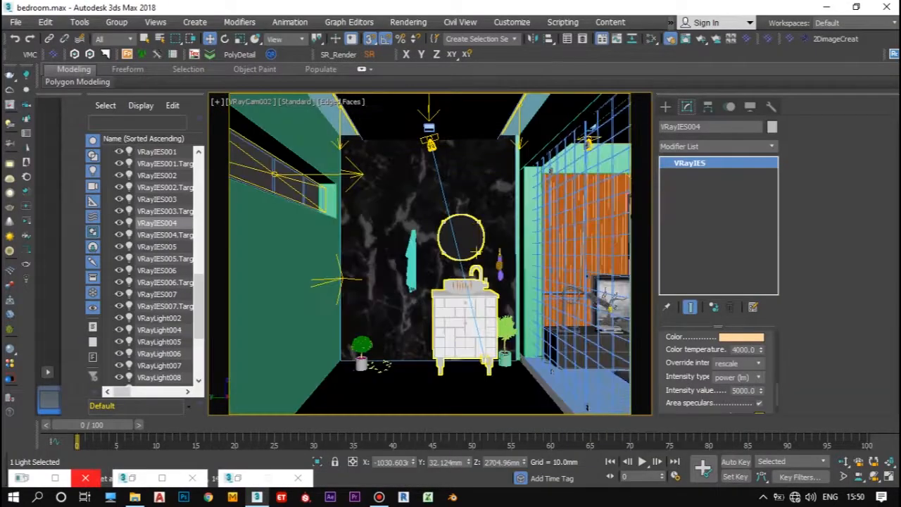
{"action": "left_click", "coordinate": [665, 107]}
{"action": "left_click", "coordinate": [697, 126]}
{"action": "left_click", "coordinate": [689, 187]}
{"action": "left_click", "coordinate": [742, 273]}
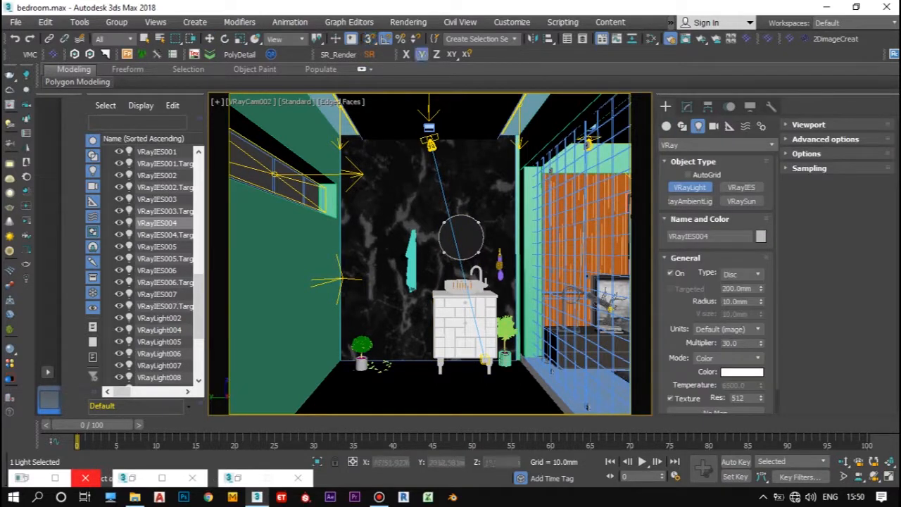
{"action": "right_click", "coordinate": [368, 38]}
{"action": "left_click", "coordinate": [537, 160]}
{"action": "left_click_drag", "start_coordinate": [476, 222], "coordinate": [477, 222]}
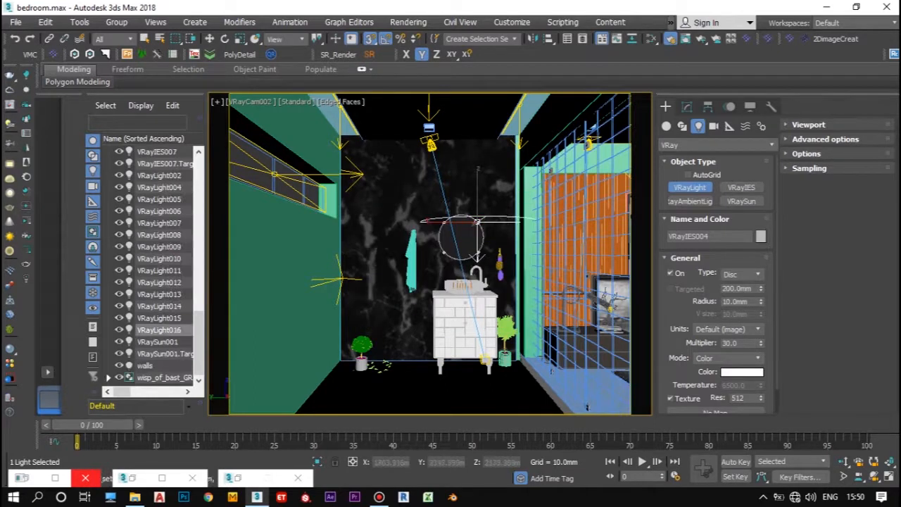
Step: Rotate the disc light 90 degrees about Y and center it on the round mirror
{"action": "key", "text": "e"}
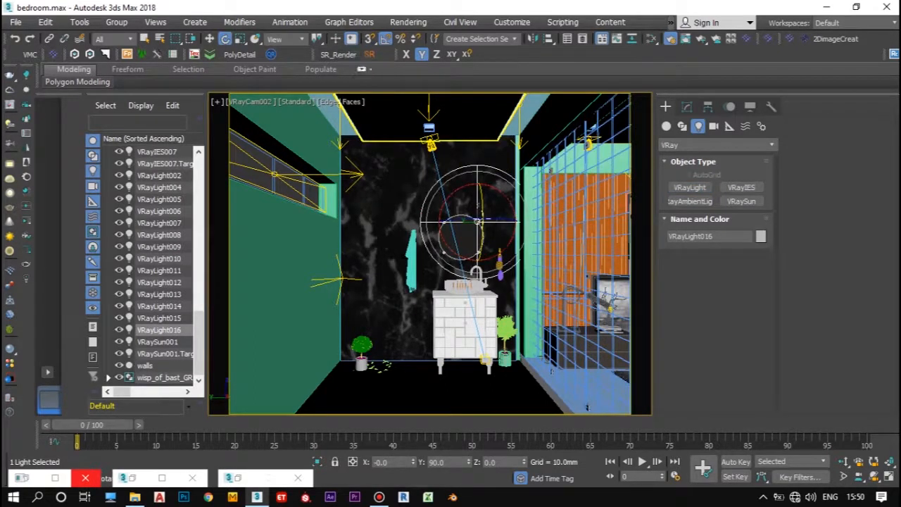
{"action": "left_click", "coordinate": [210, 38]}
{"action": "mouse_move", "coordinate": [457, 221]}
{"action": "left_mouse_down"}
{"action": "mouse_move", "coordinate": [442, 222]}
{"action": "mouse_move", "coordinate": [461, 217]}
{"action": "left_mouse_up"}
Step: Reduce the disc light's radius to about 233 mm so it fits within the mirror, and fine-tune its height
{"action": "left_click", "coordinate": [687, 106]}
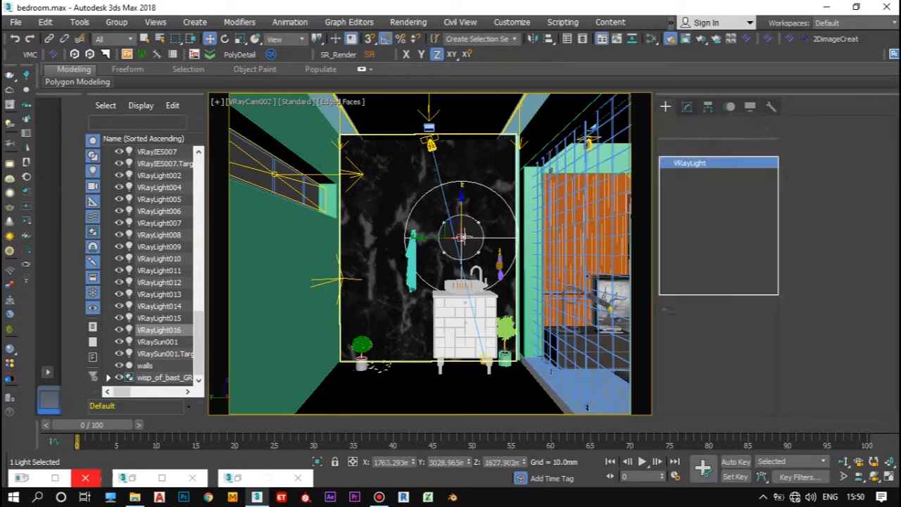
{"action": "left_click_drag", "start_coordinate": [761, 382], "coordinate": [761, 431]}
{"action": "left_click_drag", "start_coordinate": [461, 215], "coordinate": [461, 213]}
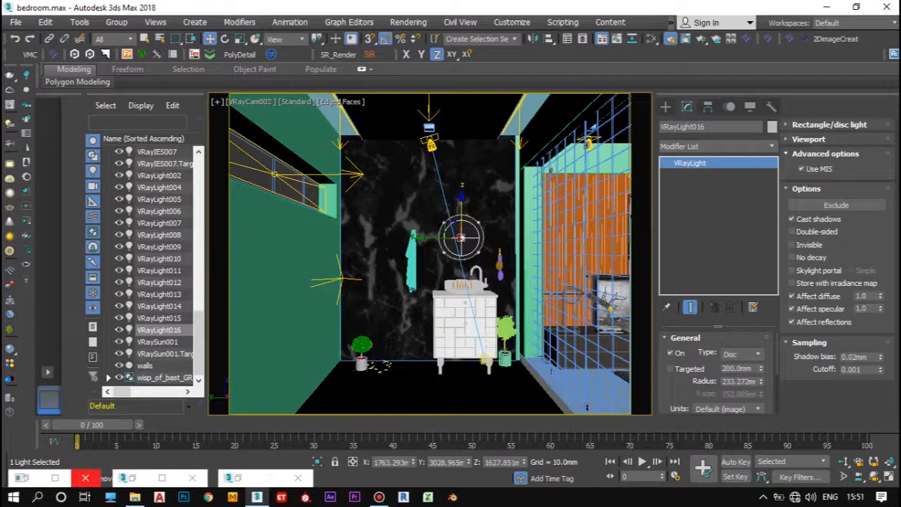
Step: Isolate the disc light, the marble wall and the washbasin set in a Perspective view
{"action": "left_click", "coordinate": [493, 226]}
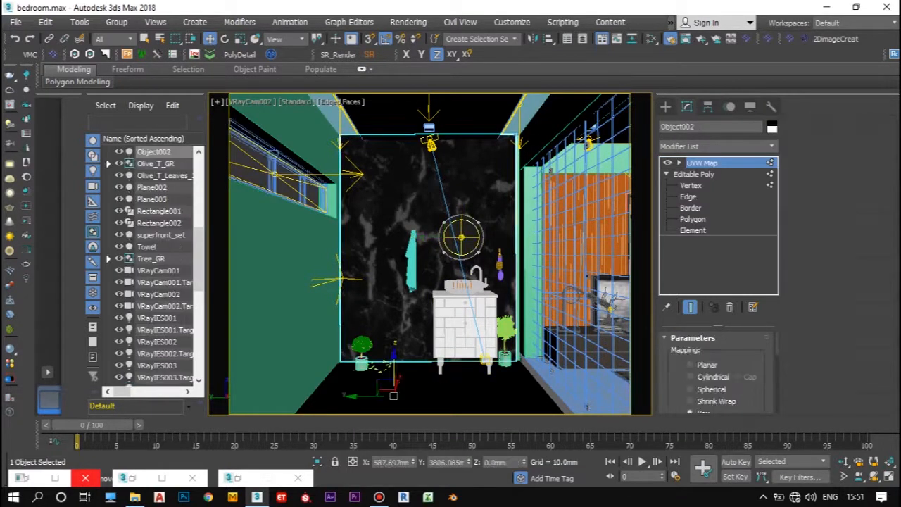
{"action": "key", "text": "ctrl+z"}
{"action": "left_click", "coordinate": [493, 225], "text": "ctrl"}
{"action": "left_click", "coordinate": [465, 314], "text": "ctrl"}
{"action": "key", "text": "alt+q"}
{"action": "key", "text": "p"}
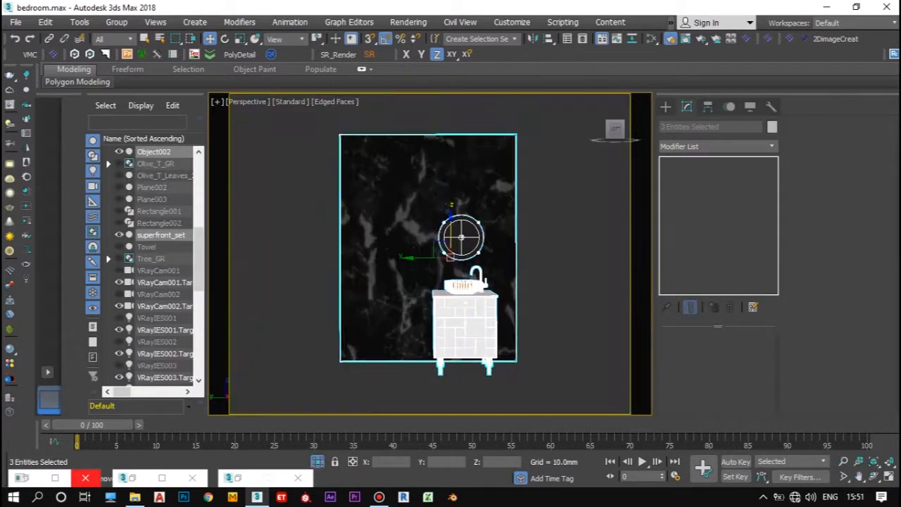
Step: Move the disc light along X into the gap between the mirror and the marble wall
{"action": "middle_click_drag", "start_coordinate": [465, 313], "coordinate": [528, 338], "text": "alt"}
{"action": "middle_click_drag", "start_coordinate": [413, 248], "coordinate": [405, 224], "text": "alt"}
{"action": "scroll", "coordinate": [401, 220], "scroll_direction": "up", "scroll_amount": 8}
{"action": "left_click", "coordinate": [459, 204]}
{"action": "left_click_drag", "start_coordinate": [428, 197], "coordinate": [414, 194]}
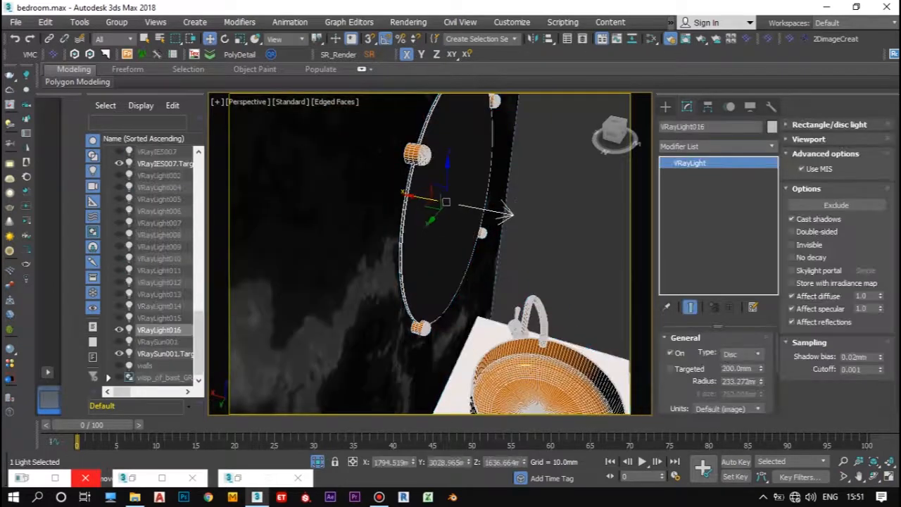
{"action": "middle_click_drag", "start_coordinate": [414, 195], "coordinate": [454, 197], "text": "alt"}
{"action": "scroll", "coordinate": [426, 206], "scroll_direction": "up", "scroll_amount": 2}
{"action": "left_click_drag", "start_coordinate": [424, 203], "coordinate": [429, 205]}
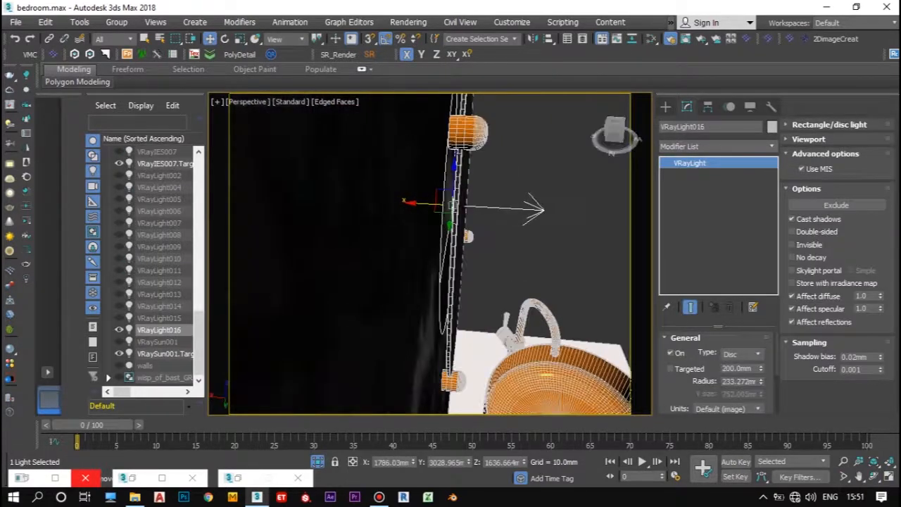
Step: Try other shape types for the mirror light and return it to Disc
{"action": "left_click", "coordinate": [743, 354]}
{"action": "left_click", "coordinate": [730, 392]}
{"action": "left_click", "coordinate": [743, 353]}
{"action": "left_click", "coordinate": [730, 366]}
{"action": "scroll", "coordinate": [405, 208], "scroll_direction": "down", "scroll_amount": 4}
{"action": "middle_click_drag", "start_coordinate": [406, 207], "coordinate": [380, 212], "text": "alt"}
{"action": "left_click", "coordinate": [743, 353]}
{"action": "left_click", "coordinate": [730, 400]}
Step: Set the mirror light's color mode to Temperature at 3000
{"action": "scroll", "coordinate": [718, 373], "scroll_direction": "down", "scroll_amount": 3}
{"action": "left_click", "coordinate": [729, 378]}
{"action": "left_click", "coordinate": [714, 399]}
{"action": "double_click", "coordinate": [735, 406]}
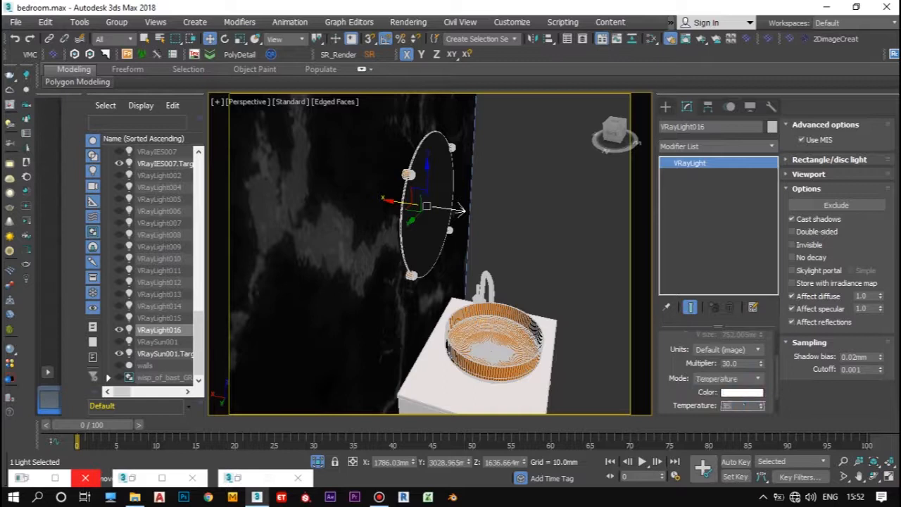
{"action": "scroll", "coordinate": [735, 394], "scroll_direction": "down", "scroll_amount": 1}
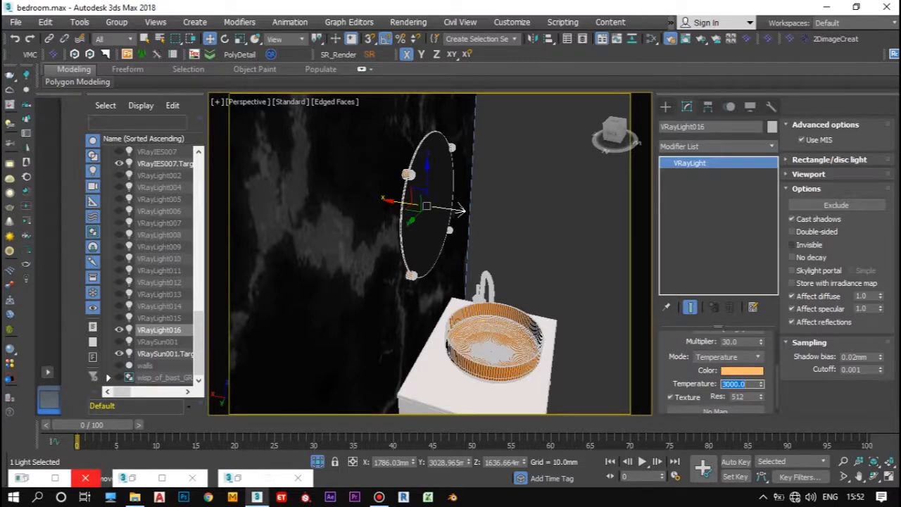
Step: Make the mirror light invisible, show the full scene through VRayCam002 and start a test render
{"action": "left_click", "coordinate": [247, 101]}
{"action": "left_click", "coordinate": [342, 165]}
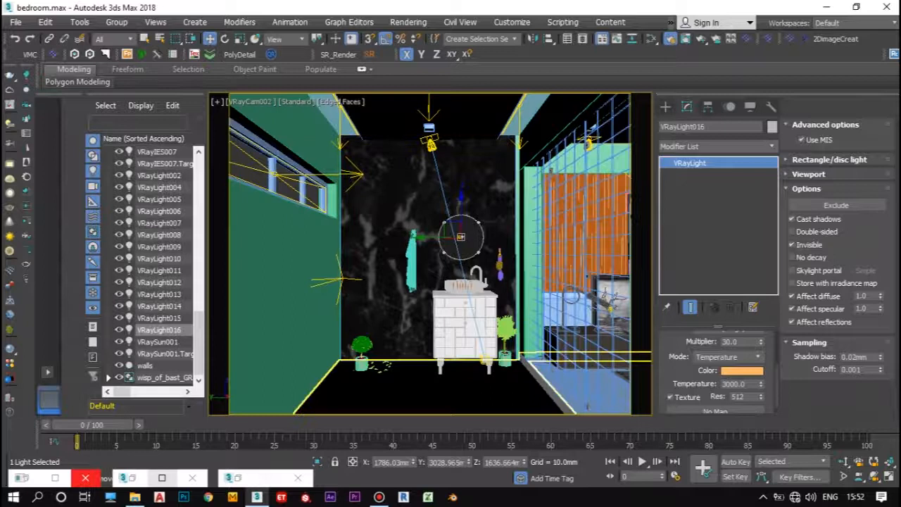
{"action": "key", "text": "shift+q"}
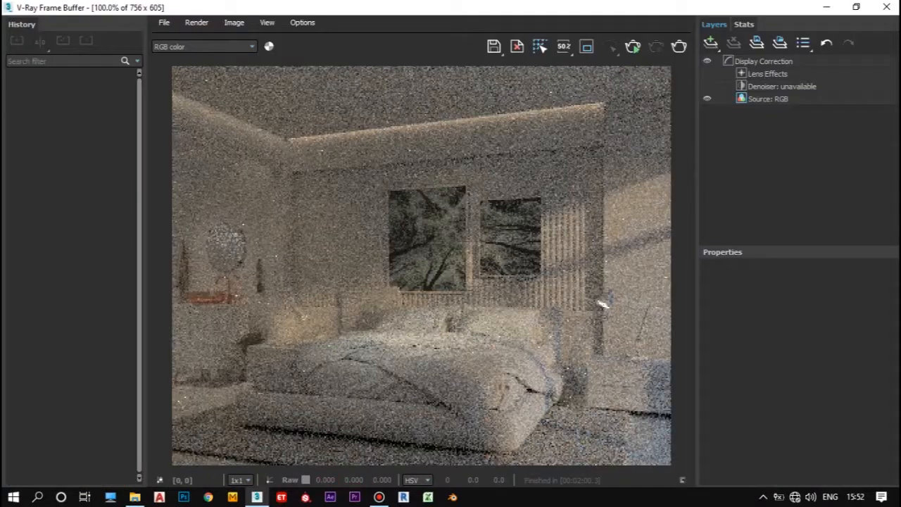
{"action": "key", "text": "shift+q"}
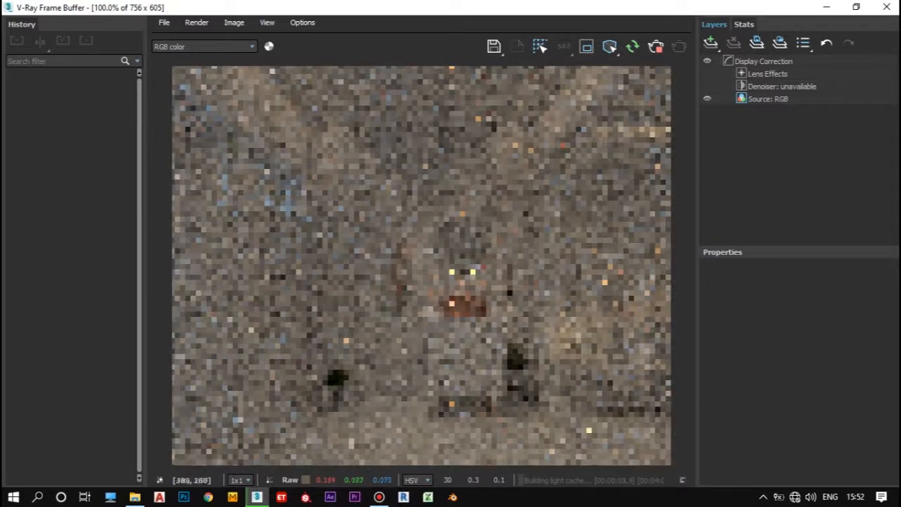
Step: Restrict the render to a region around the mirror and washbasin and inspect the mirror light there
{"action": "left_click", "coordinate": [586, 46]}
{"action": "left_click_drag", "start_coordinate": [406, 201], "coordinate": [518, 309]}
{"action": "scroll", "coordinate": [524, 247], "scroll_direction": "up", "scroll_amount": 1}
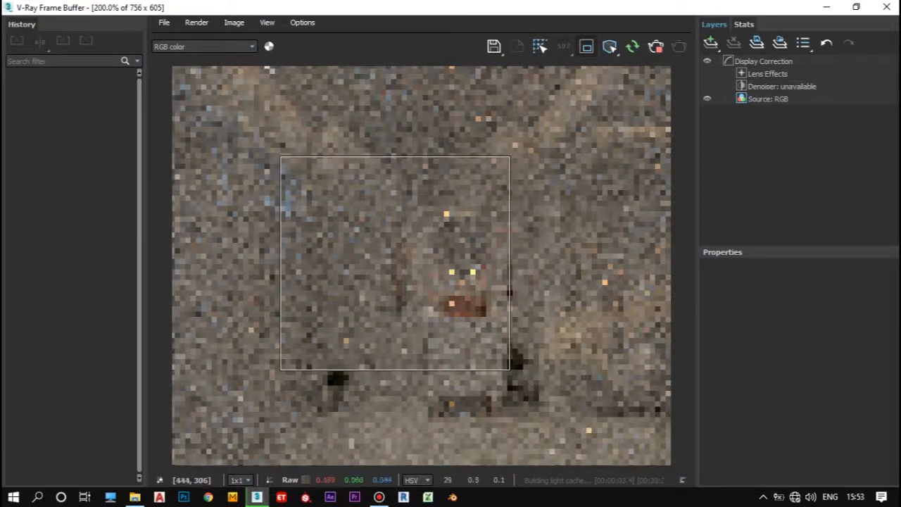
{"action": "scroll", "coordinate": [525, 246], "scroll_direction": "up", "scroll_amount": 1}
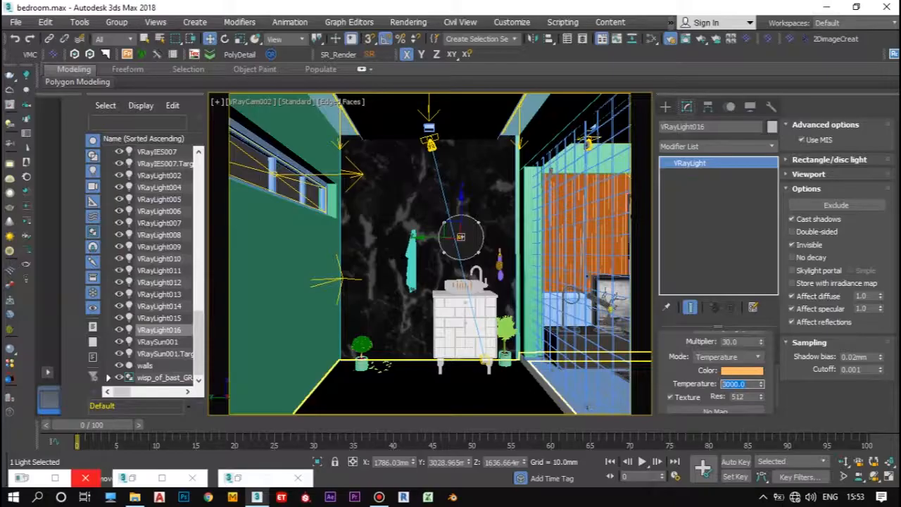
{"action": "key", "text": "Return"}
{"action": "left_click", "coordinate": [162, 478]}
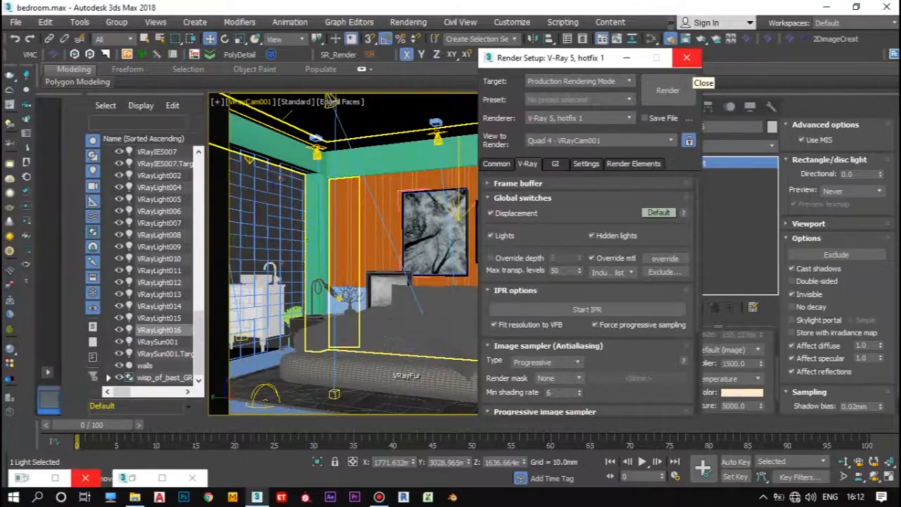
Step: Set the image sampler type to Bucket and look over the V-Ray system settings
{"action": "scroll", "coordinate": [588, 296], "scroll_direction": "down", "scroll_amount": 2}
{"action": "left_click", "coordinate": [556, 164]}
{"action": "left_click", "coordinate": [496, 164]}
{"action": "left_click", "coordinate": [527, 164]}
{"action": "left_click", "coordinate": [547, 336]}
{"action": "left_click", "coordinate": [527, 348]}
{"action": "left_click", "coordinate": [585, 164]}
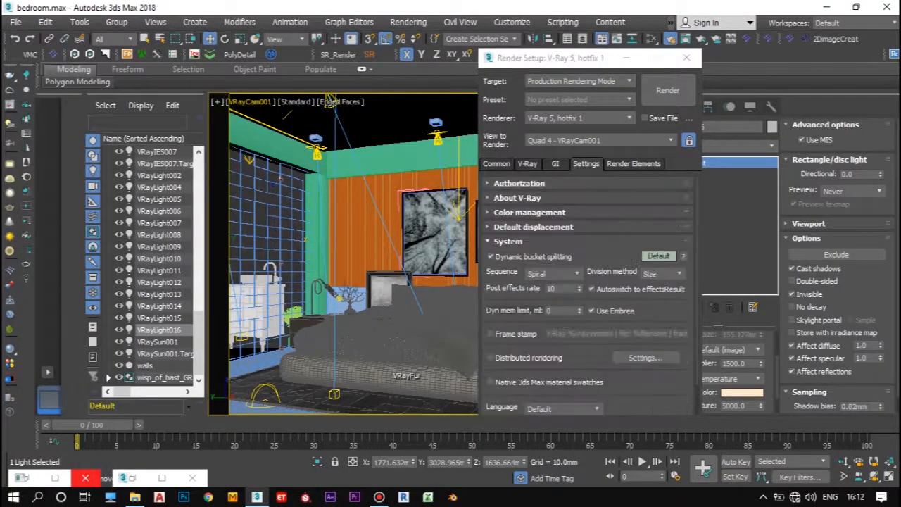
{"action": "scroll", "coordinate": [587, 295], "scroll_direction": "down", "scroll_amount": 1}
{"action": "scroll", "coordinate": [588, 296], "scroll_direction": "up", "scroll_amount": 1}
Step: Choose an irradiance map preset and set the light cache subdivisions to 1500, stopping the render that starts
{"action": "left_click", "coordinate": [556, 164]}
{"action": "left_click", "coordinate": [523, 251]}
{"action": "left_click", "coordinate": [582, 266]}
{"action": "left_click", "coordinate": [557, 295]}
{"action": "left_click", "coordinate": [523, 250]}
{"action": "left_click", "coordinate": [514, 264]}
{"action": "double_click", "coordinate": [555, 294]}
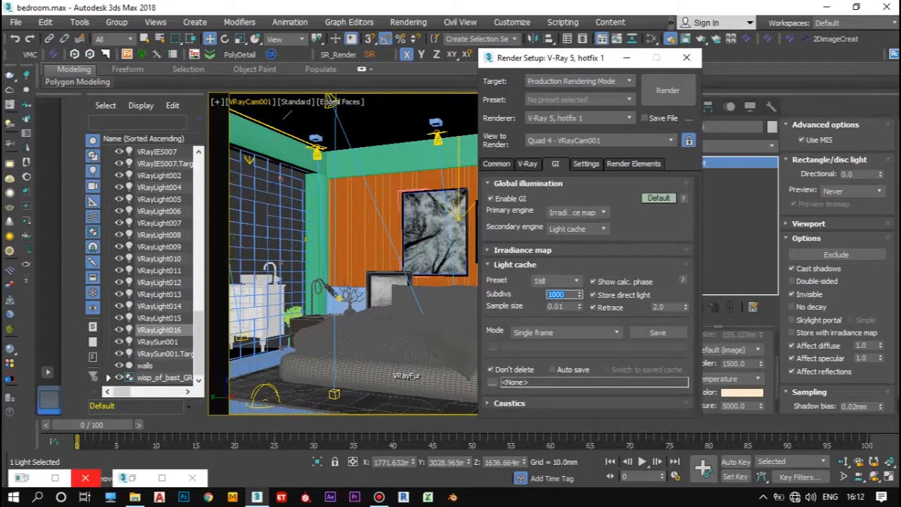
{"action": "left_click", "coordinate": [667, 90]}
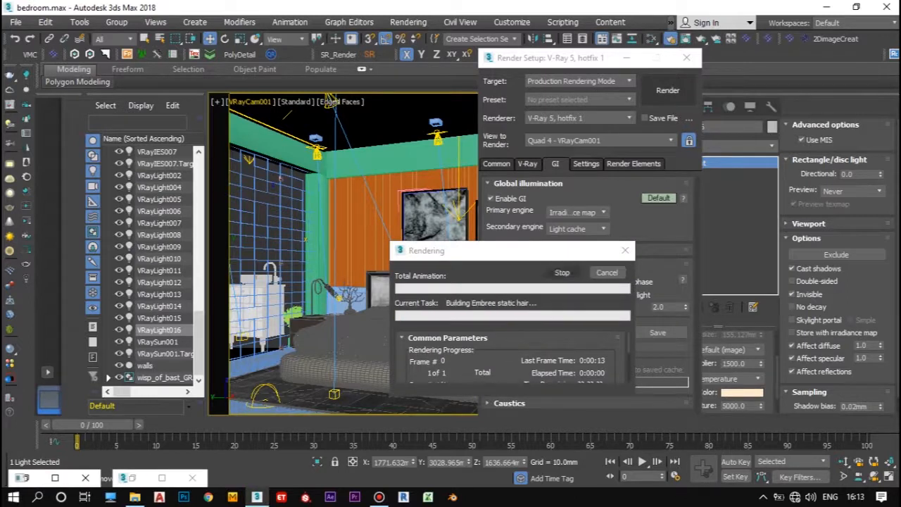
{"action": "left_click", "coordinate": [556, 281]}
{"action": "left_click", "coordinate": [555, 293]}
{"action": "double_click", "coordinate": [554, 295]}
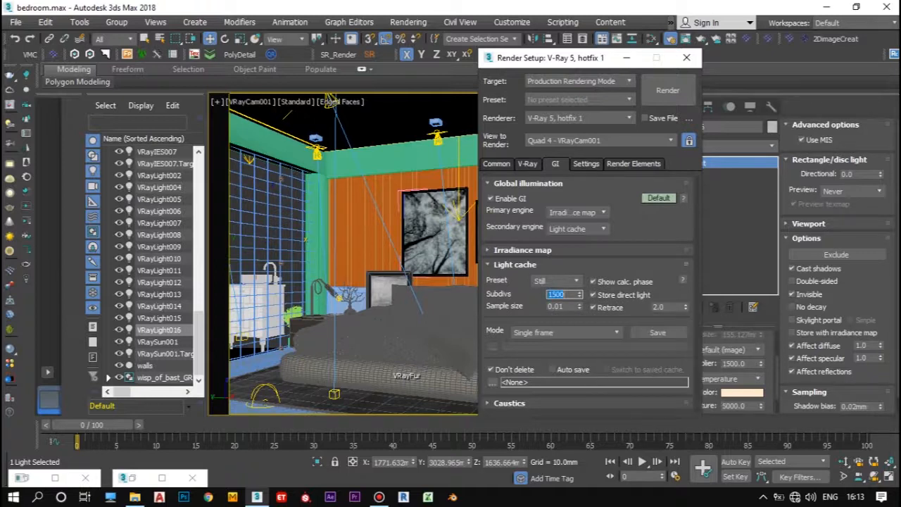
Step: Show the advanced global illumination options and set the irradiance map to the Medium preset with 12 subdivisions
{"action": "left_click", "coordinate": [659, 198]}
{"action": "mouse_move", "coordinate": [697, 239]}
{"action": "left_mouse_down"}
{"action": "mouse_move", "coordinate": [697, 288]}
{"action": "mouse_move", "coordinate": [697, 238]}
{"action": "left_mouse_up"}
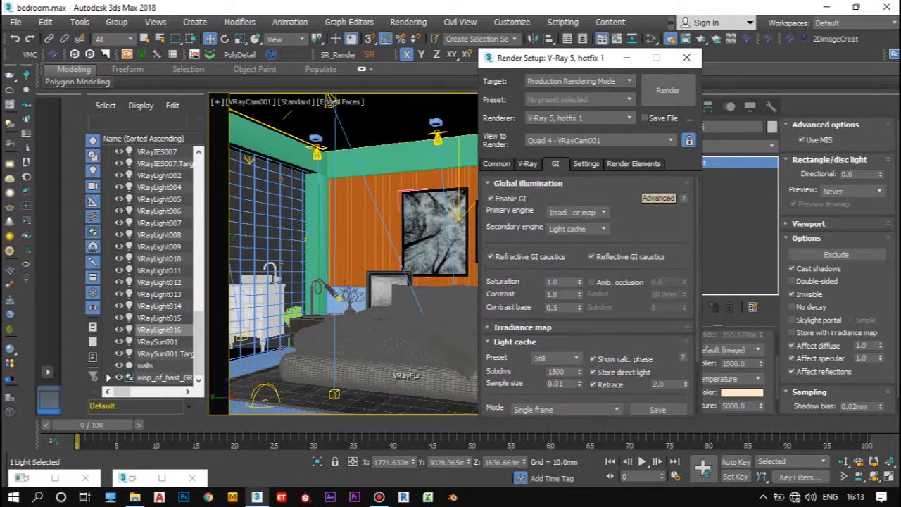
{"action": "left_click", "coordinate": [523, 327]}
{"action": "left_click", "coordinate": [583, 235]}
{"action": "left_click", "coordinate": [561, 272]}
{"action": "double_click", "coordinate": [658, 249]}
{"action": "type", "text": "126"}
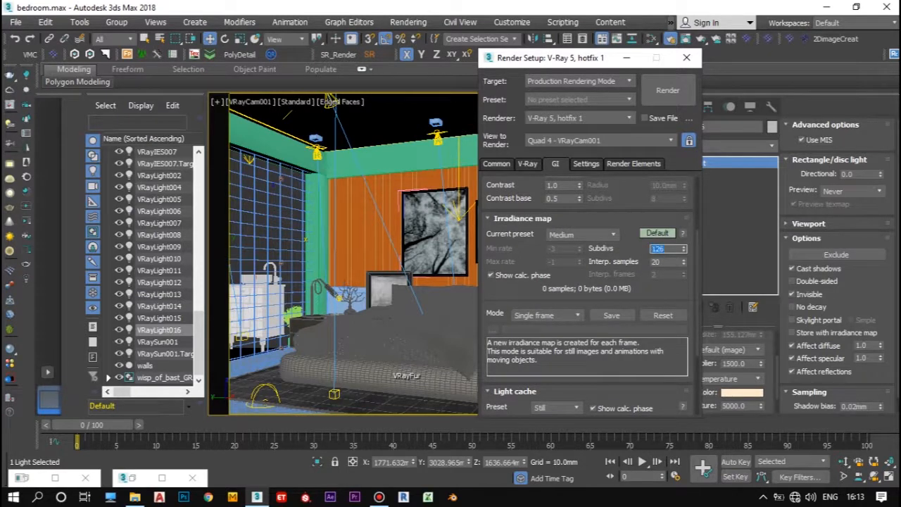
{"action": "left_click", "coordinate": [658, 233]}
{"action": "scroll", "coordinate": [590, 282], "scroll_direction": "up", "scroll_amount": 1}
Step: Set the bucket image sampler's maximum subdivisions to 64
{"action": "left_click", "coordinate": [527, 163]}
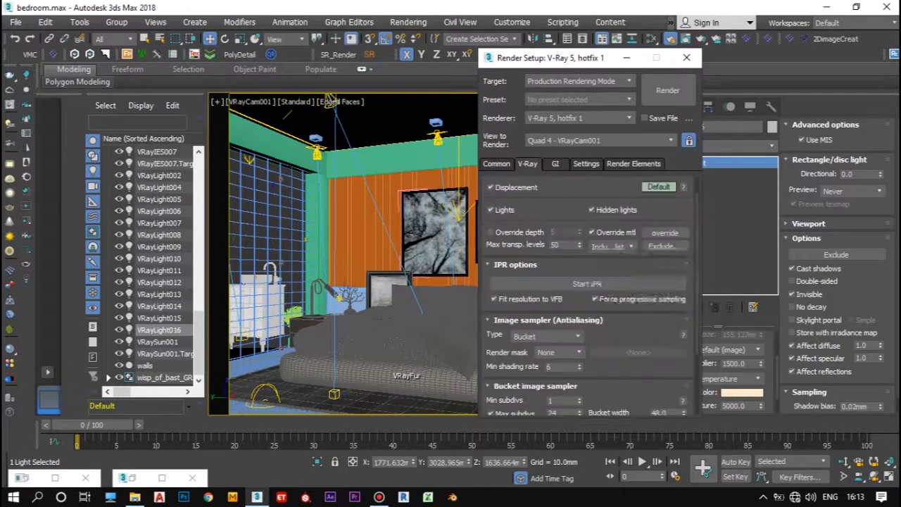
{"action": "scroll", "coordinate": [590, 296], "scroll_direction": "down", "scroll_amount": 3}
{"action": "double_click", "coordinate": [556, 318]}
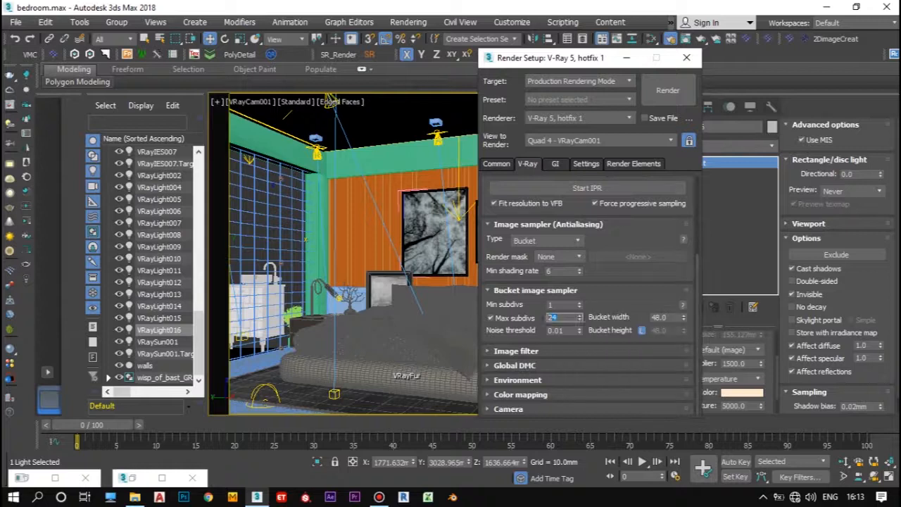
{"action": "type", "text": "64"}
{"action": "key", "text": "Return"}
Step: Review the image filter, color mapping, common output and global illumination settings of the render setup
{"action": "left_click", "coordinate": [517, 350]}
{"action": "left_click", "coordinate": [517, 306]}
{"action": "left_click", "coordinate": [520, 394]}
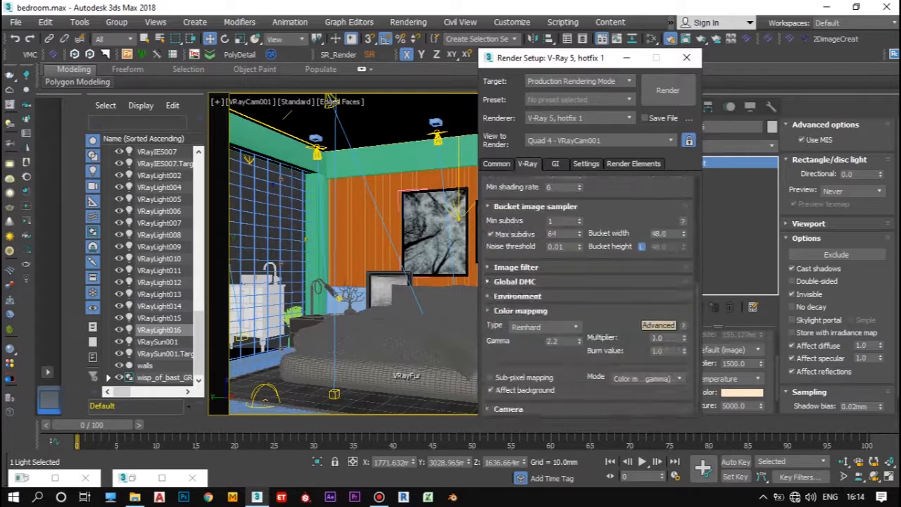
{"action": "scroll", "coordinate": [588, 296], "scroll_direction": "up", "scroll_amount": 3}
{"action": "scroll", "coordinate": [588, 295], "scroll_direction": "up", "scroll_amount": 5}
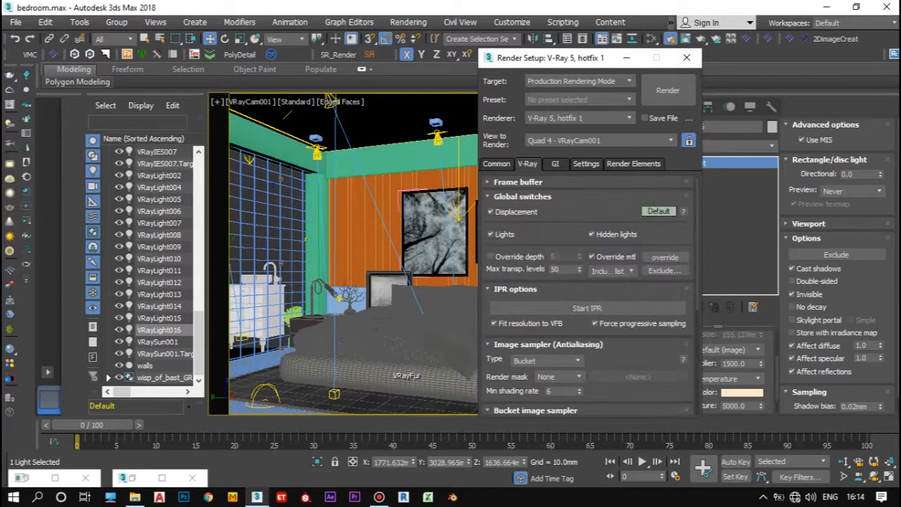
{"action": "left_click", "coordinate": [496, 164]}
{"action": "scroll", "coordinate": [588, 295], "scroll_direction": "down", "scroll_amount": 10}
{"action": "left_click", "coordinate": [556, 164]}
{"action": "scroll", "coordinate": [587, 296], "scroll_direction": "down", "scroll_amount": 2}
{"action": "scroll", "coordinate": [588, 296], "scroll_direction": "up", "scroll_amount": 2}
{"action": "scroll", "coordinate": [588, 296], "scroll_direction": "down", "scroll_amount": 4}
{"action": "scroll", "coordinate": [588, 296], "scroll_direction": "down", "scroll_amount": 5}
Step: Set the bucket image sampler's noise threshold to 0.005
{"action": "left_click", "coordinate": [527, 164]}
{"action": "scroll", "coordinate": [588, 295], "scroll_direction": "down", "scroll_amount": 4}
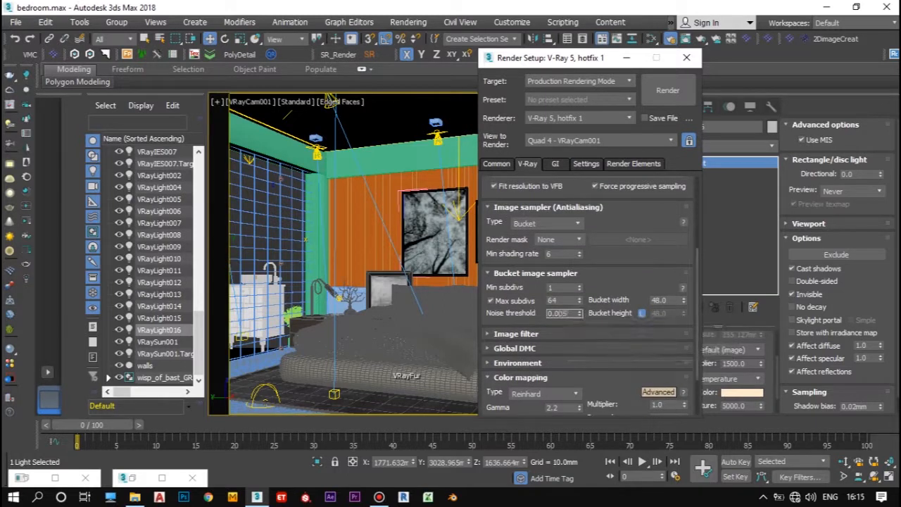
{"action": "scroll", "coordinate": [587, 296], "scroll_direction": "down", "scroll_amount": 3}
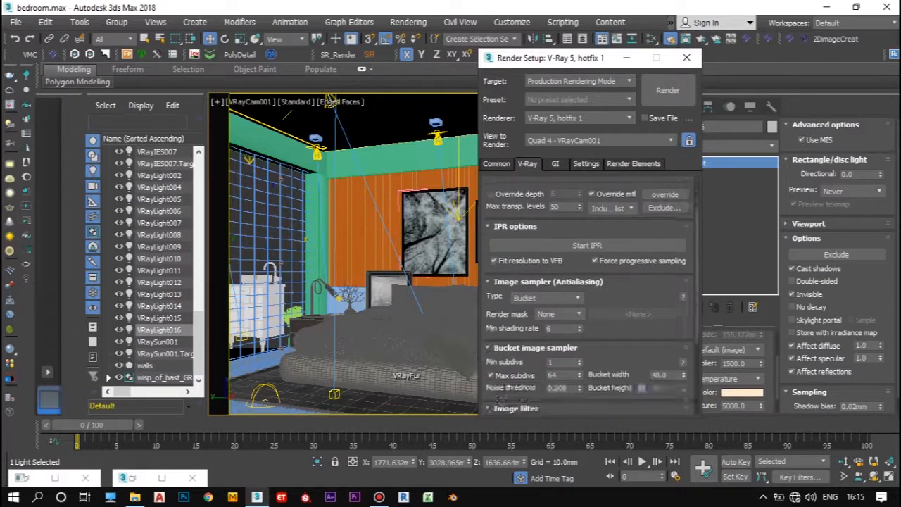
Step: Switch to File Explorer, create a folder named render on Local Disk (E:) and return to 3ds Max
{"action": "left_click", "coordinate": [134, 497]}
{"action": "right_click", "coordinate": [374, 207]}
{"action": "mouse_move", "coordinate": [402, 466]}
{"action": "left_click", "coordinate": [569, 306]}
{"action": "type", "text": "render"}
{"action": "key", "text": "Return"}
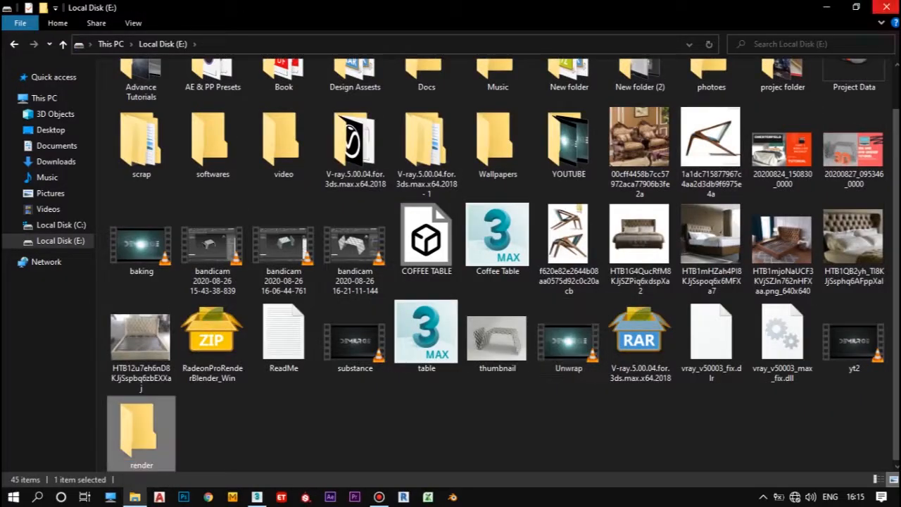
{"action": "left_click", "coordinate": [886, 7]}
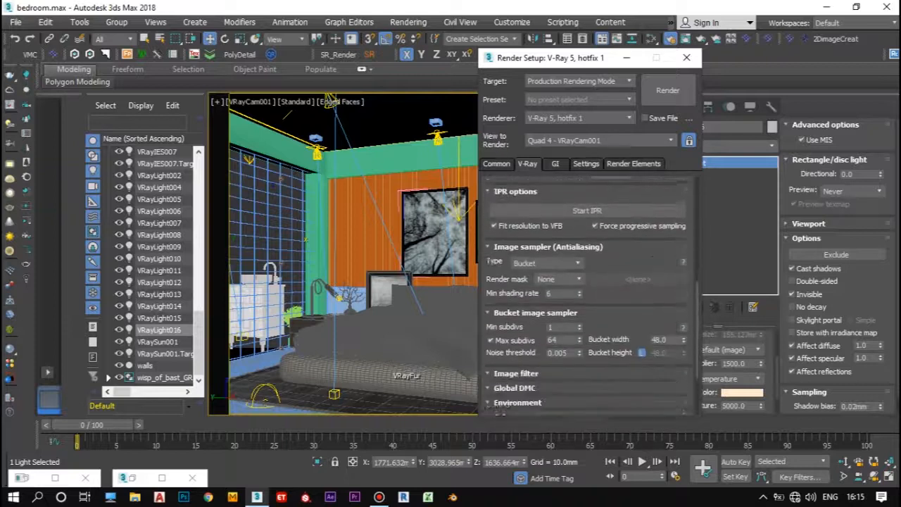
Step: Lock the output image aspect and set the render output width to 1024
{"action": "scroll", "coordinate": [588, 296], "scroll_direction": "up", "scroll_amount": 5}
{"action": "scroll", "coordinate": [587, 295], "scroll_direction": "up", "scroll_amount": 5}
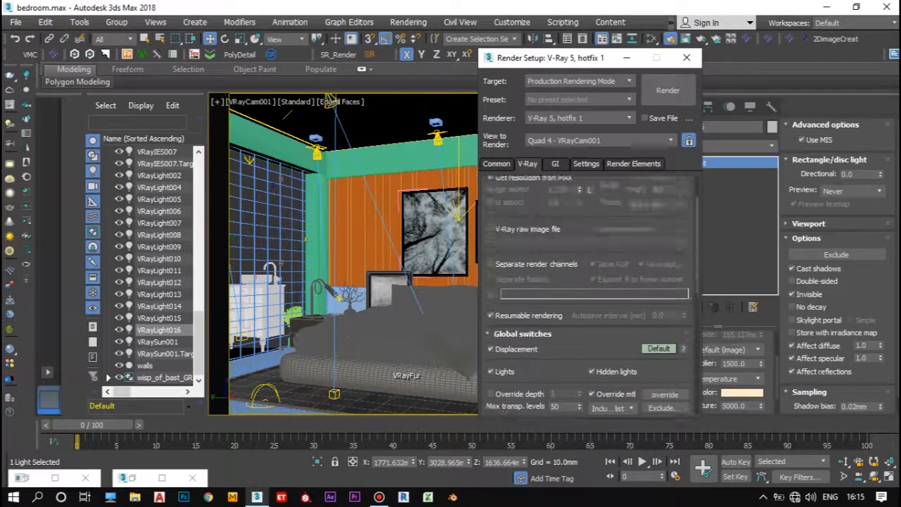
{"action": "left_click", "coordinate": [496, 163]}
{"action": "scroll", "coordinate": [587, 296], "scroll_direction": "down", "scroll_amount": 4}
{"action": "scroll", "coordinate": [588, 296], "scroll_direction": "up", "scroll_amount": 1}
{"action": "left_click", "coordinate": [578, 284]}
{"action": "left_click_drag", "start_coordinate": [555, 253], "coordinate": [542, 252]}
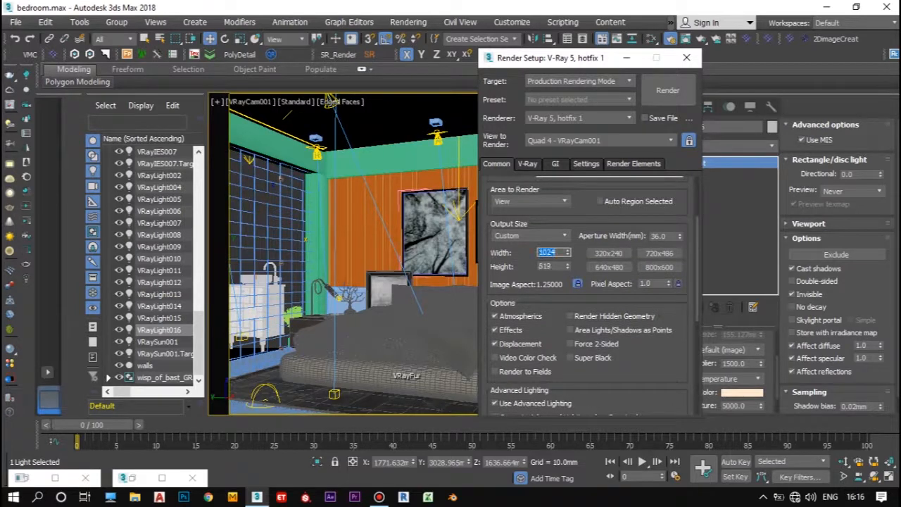
{"action": "scroll", "coordinate": [587, 296], "scroll_direction": "down", "scroll_amount": 8}
{"action": "scroll", "coordinate": [588, 296], "scroll_direction": "up", "scroll_amount": 11}
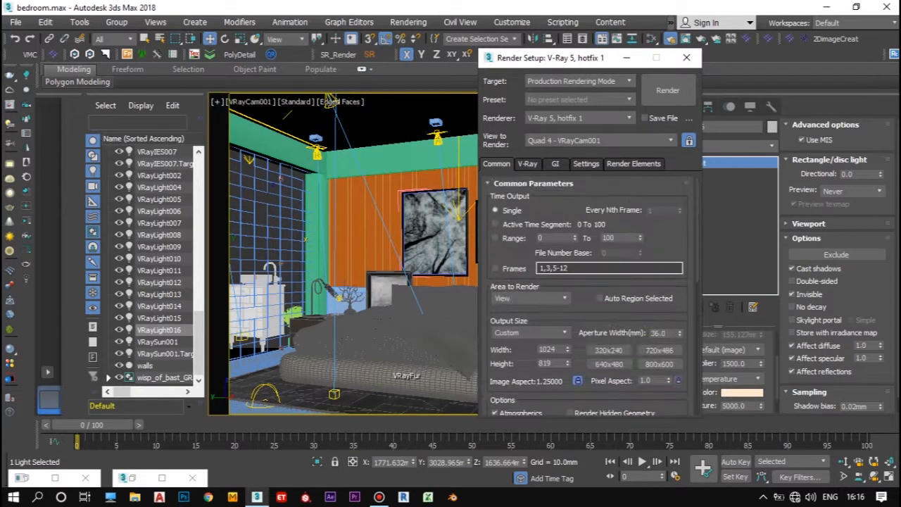
Step: Set the render output to save as the JPEG file 1.jpg in E:\render, accepting the image options
{"action": "scroll", "coordinate": [658, 278], "scroll_direction": "down", "scroll_amount": 9}
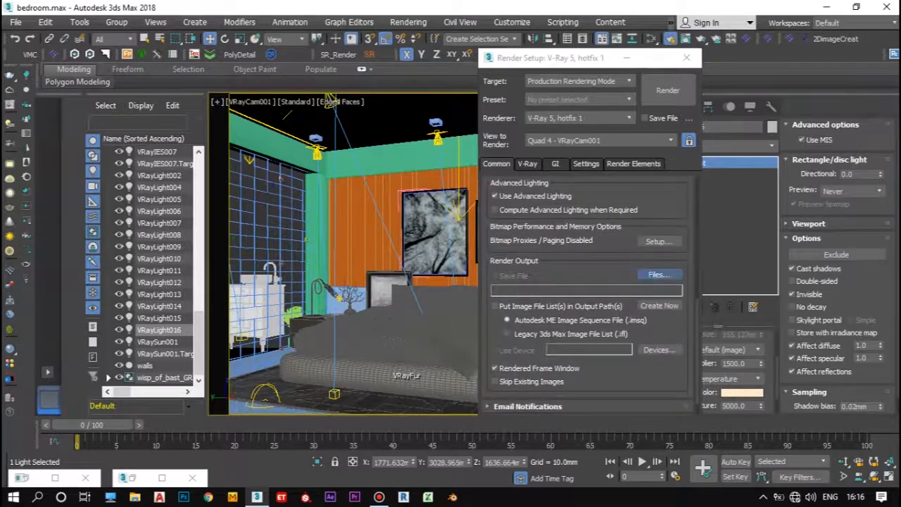
{"action": "left_click", "coordinate": [658, 275]}
{"action": "double_click", "coordinate": [117, 204]}
{"action": "left_click", "coordinate": [176, 340]}
{"action": "left_click", "coordinate": [203, 227]}
{"action": "left_click", "coordinate": [859, 322]}
{"action": "left_click", "coordinate": [413, 320]}
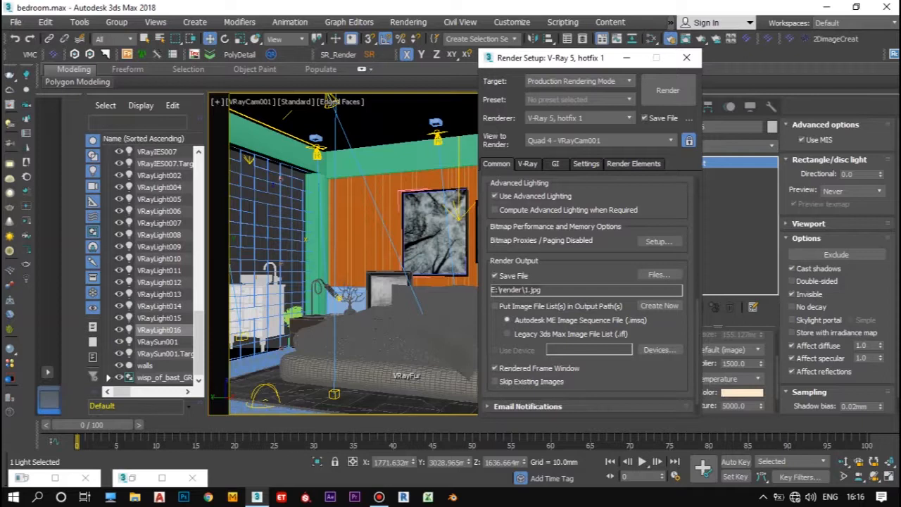
Step: Start the final render of VRayCam001 and minimize the V-Ray frame buffer
{"action": "scroll", "coordinate": [588, 296], "scroll_direction": "up", "scroll_amount": 3}
{"action": "left_click", "coordinate": [667, 90]}
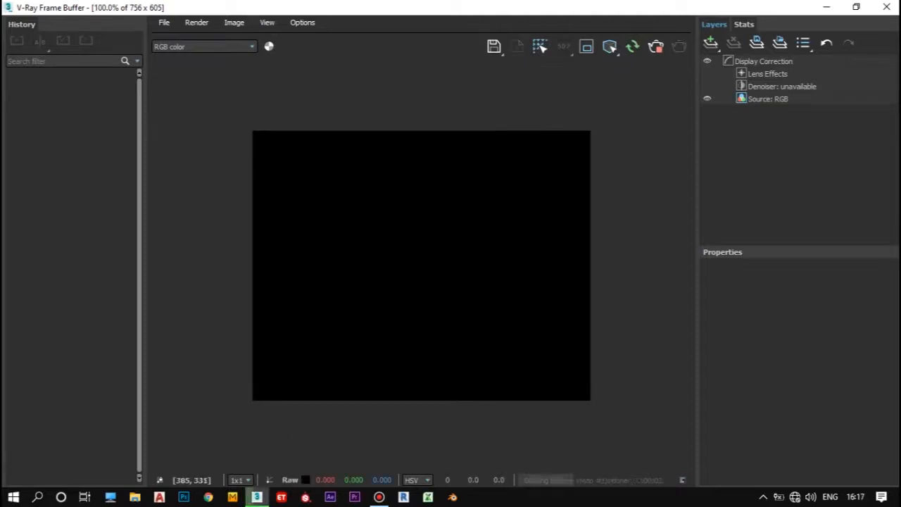
{"action": "left_click", "coordinate": [826, 7]}
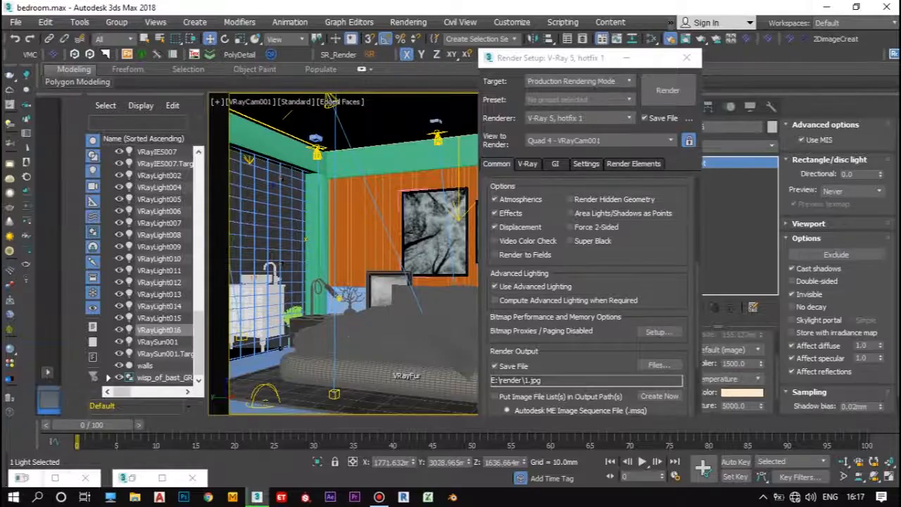